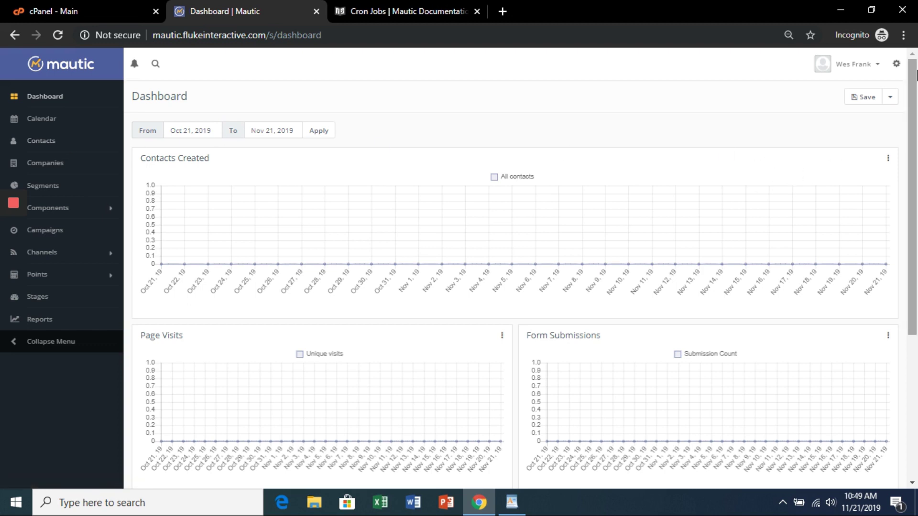
Step: Open Mautic's Configuration page from the settings gear panel
{"action": "left_click", "coordinate": [896, 63]}
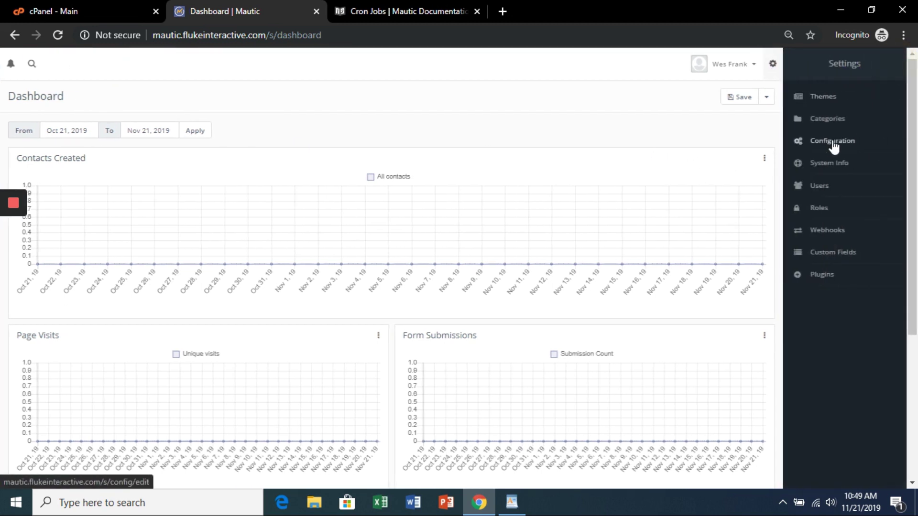
{"action": "left_click", "coordinate": [833, 142]}
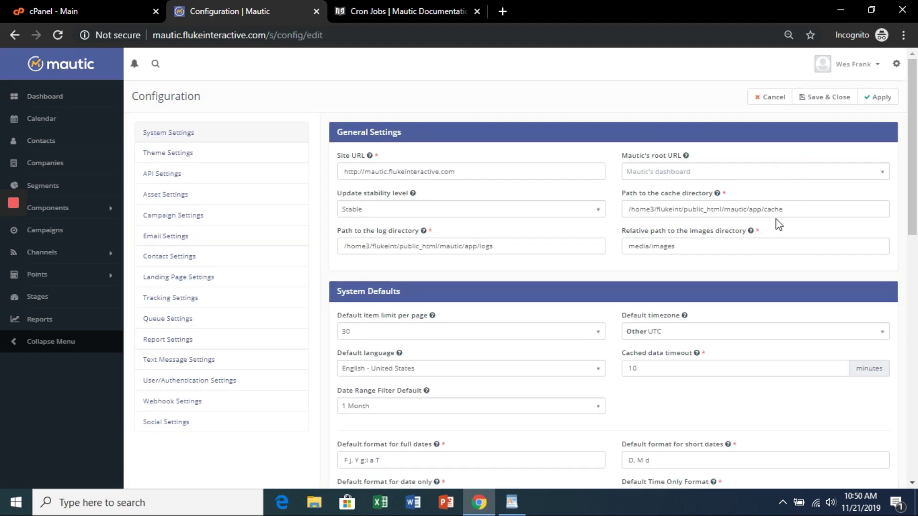
Step: Copy /home3/flukeint/public_html/mautic/app/ from the cache directory field onto a new WordPad notes line
{"action": "left_click_drag", "start_coordinate": [765, 212], "coordinate": [618, 213]}
{"action": "key", "text": "ctrl+c"}
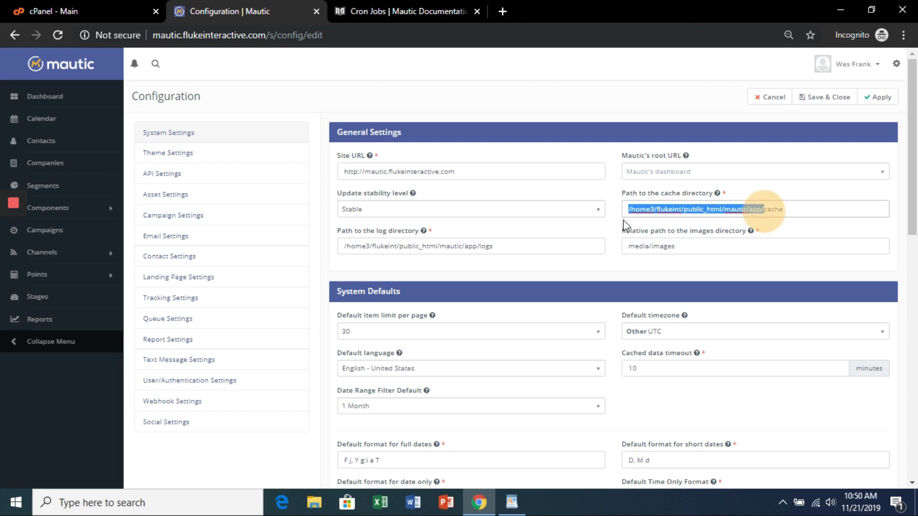
{"action": "left_click", "coordinate": [511, 502]}
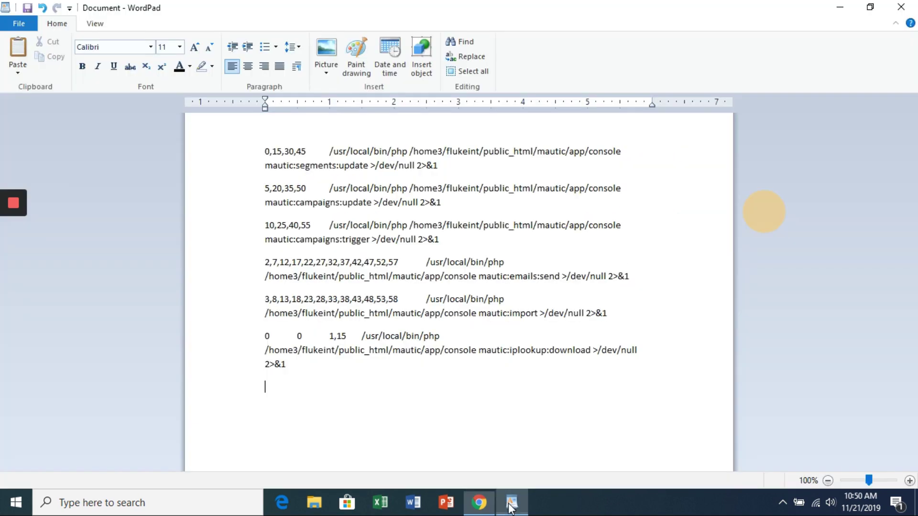
{"action": "key", "text": "ctrl+v"}
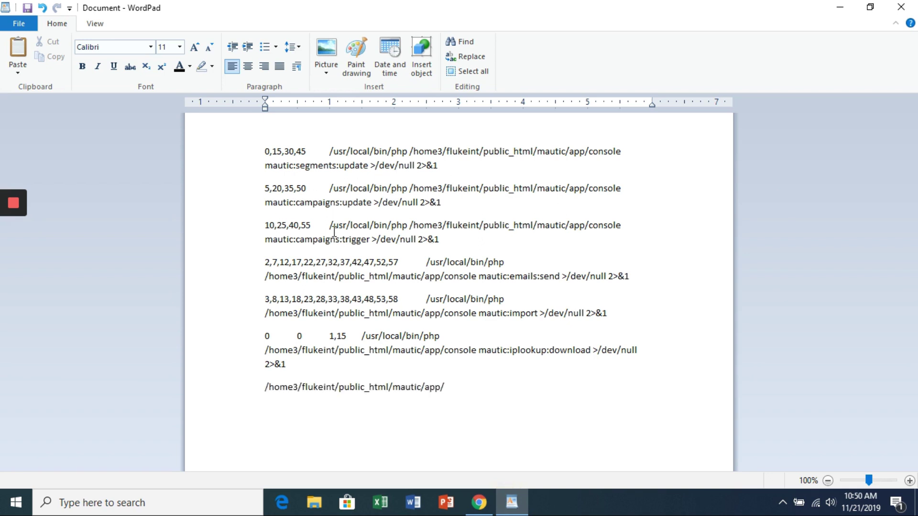
{"action": "left_click", "coordinate": [484, 511]}
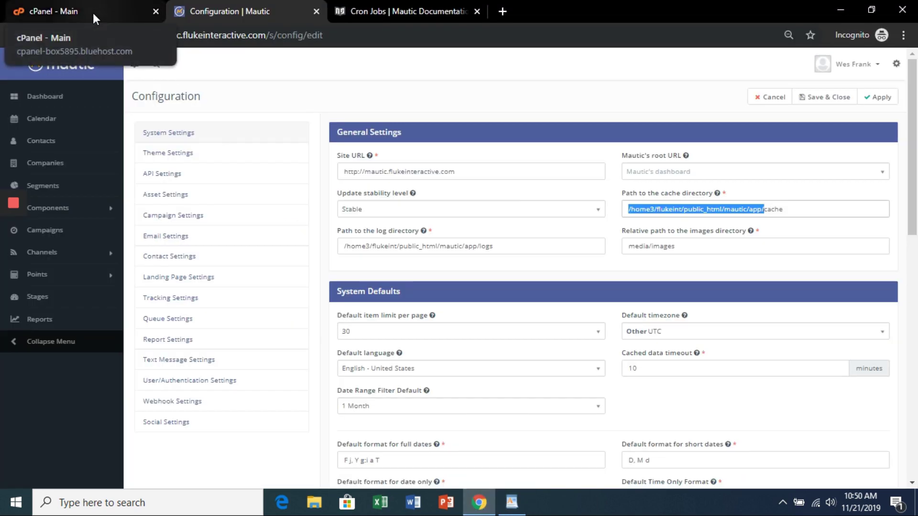
Step: Open the Cron Jobs page under Advanced in cPanel
{"action": "left_click", "coordinate": [93, 11]}
{"action": "scroll", "coordinate": [377, 258], "scroll_direction": "down", "scroll_amount": 6}
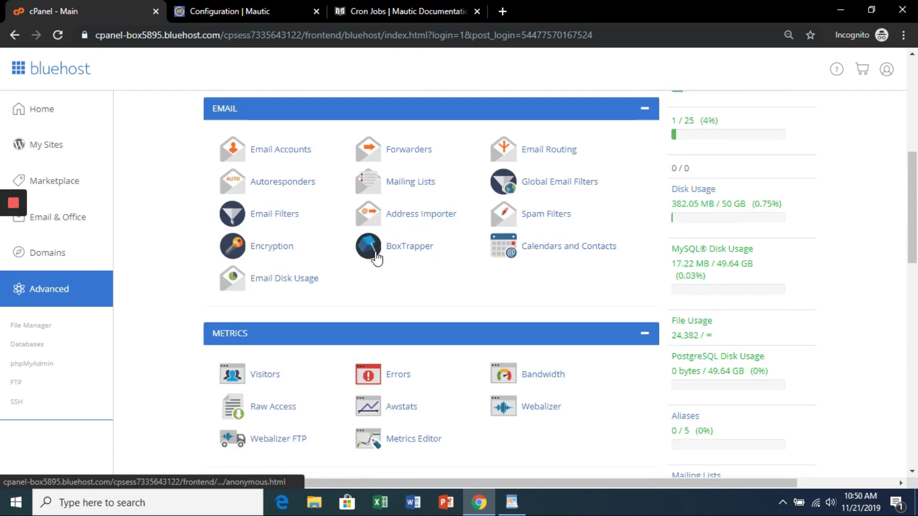
{"action": "scroll", "coordinate": [376, 258], "scroll_direction": "down", "scroll_amount": 12}
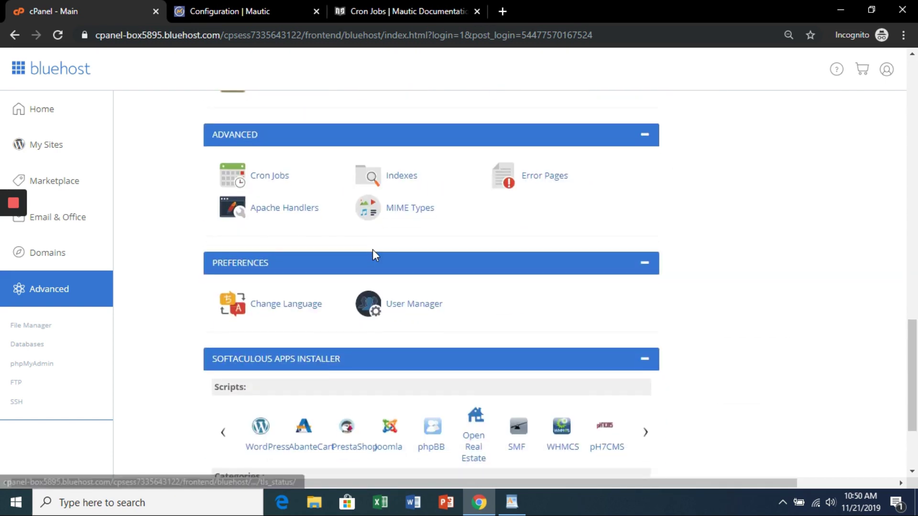
{"action": "left_click", "coordinate": [268, 177]}
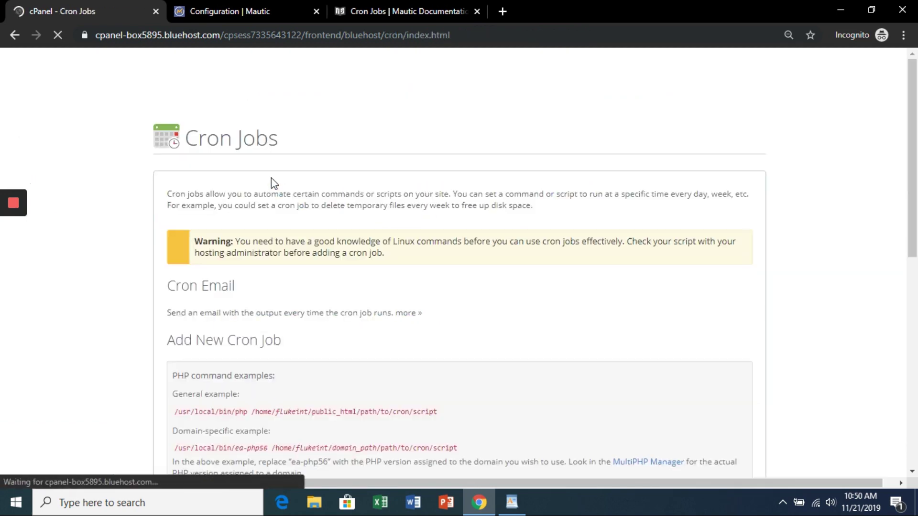
Step: Put /usr/local/bin/php from cPanel's example before the app path, and show Mautic's cron docs
{"action": "scroll", "coordinate": [290, 230], "scroll_direction": "down", "scroll_amount": 4}
{"action": "scroll", "coordinate": [290, 230], "scroll_direction": "down", "scroll_amount": 1}
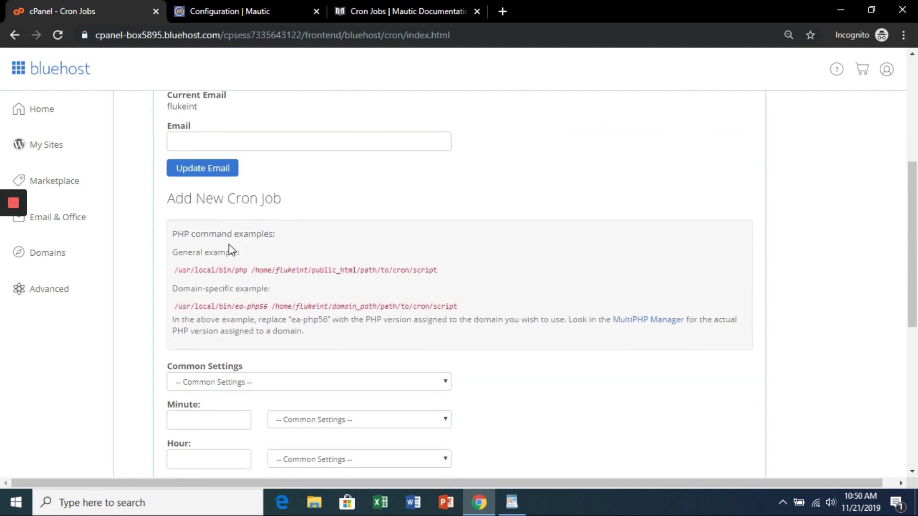
{"action": "left_click_drag", "start_coordinate": [248, 270], "coordinate": [177, 271]}
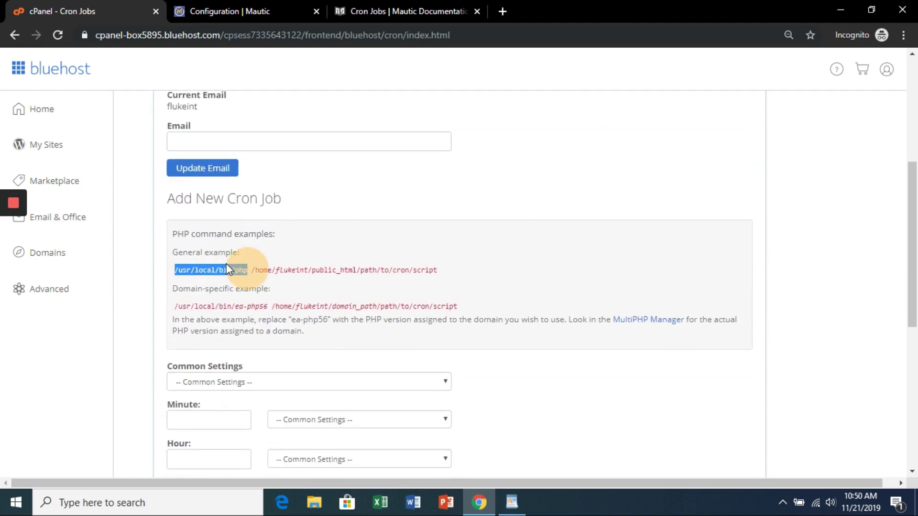
{"action": "left_click", "coordinate": [512, 502]}
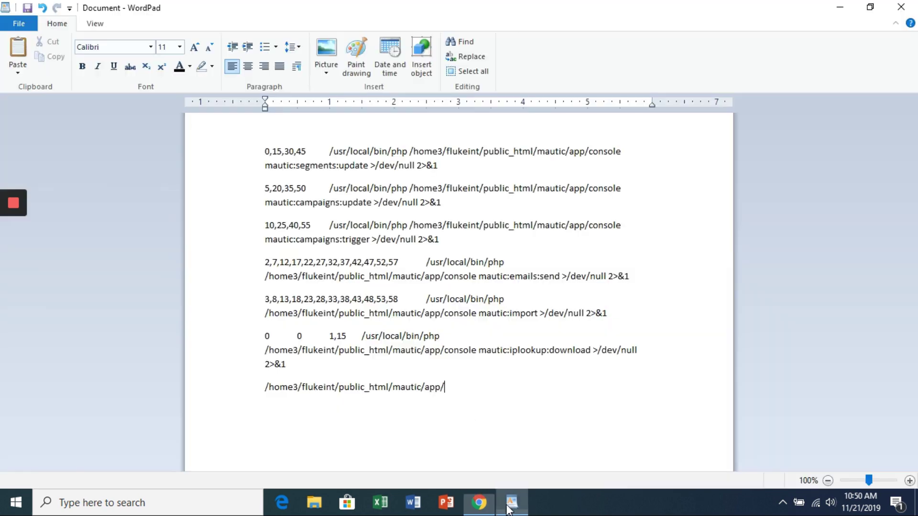
{"action": "left_click", "coordinate": [267, 386]}
{"action": "type", "text": "/usr/local/bin/php"}
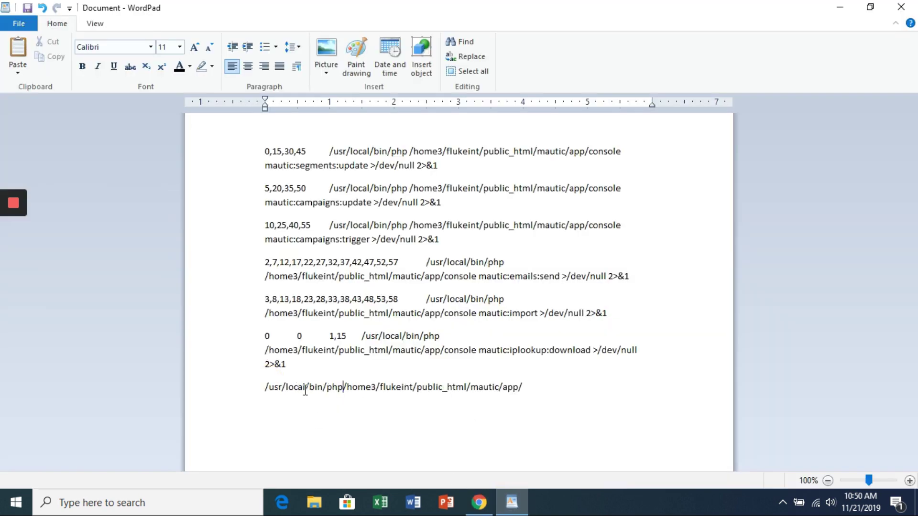
{"action": "left_click", "coordinate": [487, 507]}
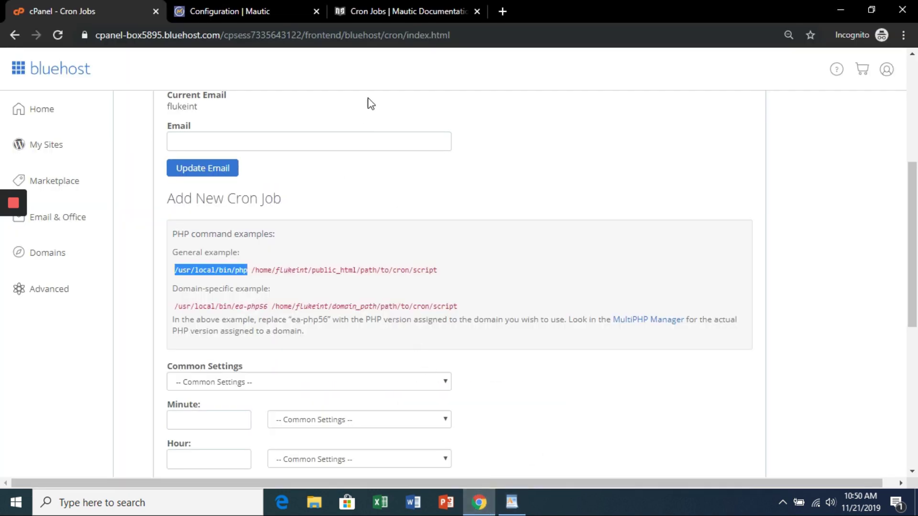
{"action": "left_click", "coordinate": [411, 9]}
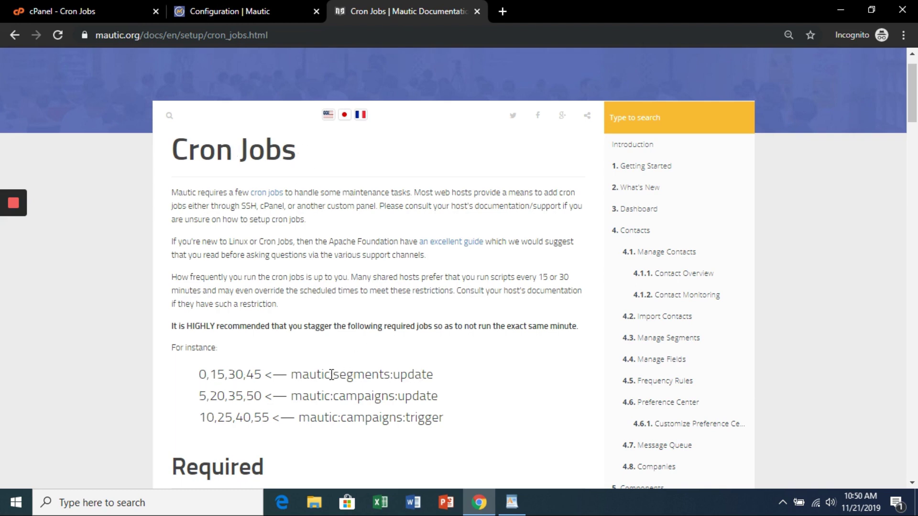
Step: Append 'console mautic:segments:update' from the docs after app/ on the WordPad line
{"action": "scroll", "coordinate": [332, 375], "scroll_direction": "down", "scroll_amount": 5}
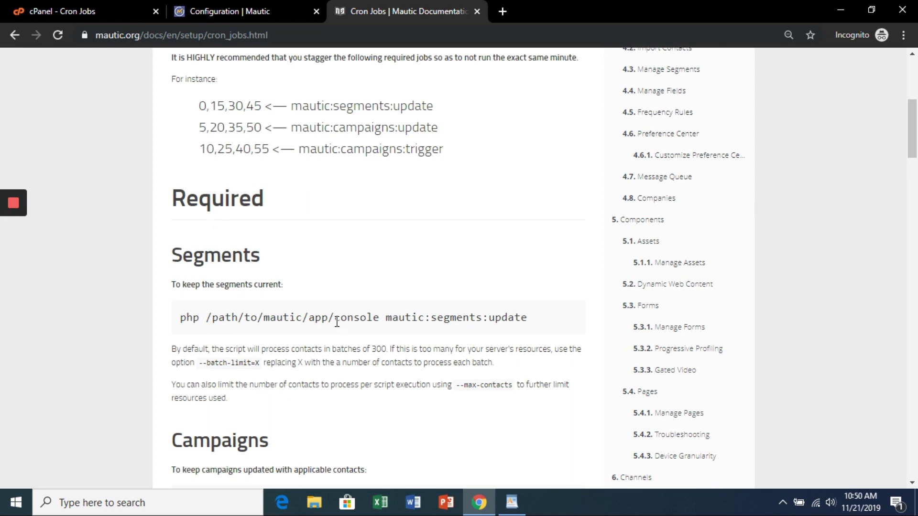
{"action": "left_click_drag", "start_coordinate": [335, 318], "coordinate": [534, 324]}
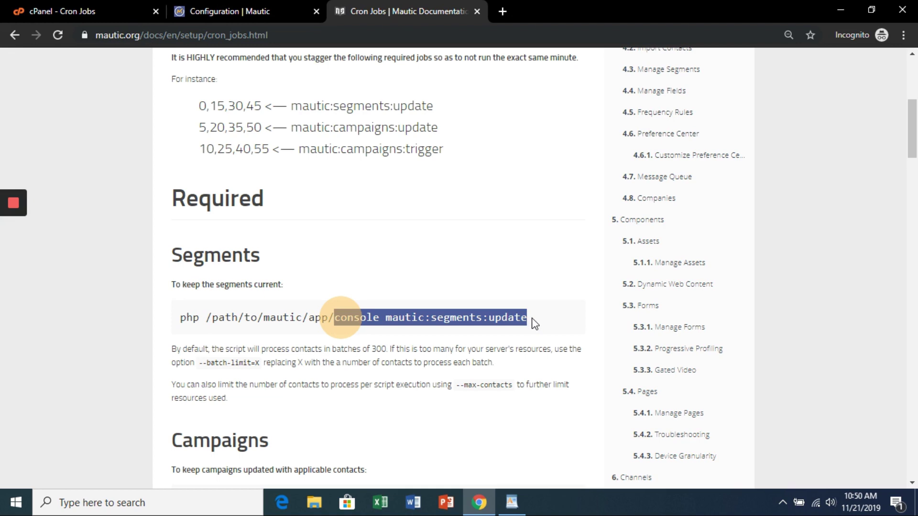
{"action": "left_click", "coordinate": [511, 502]}
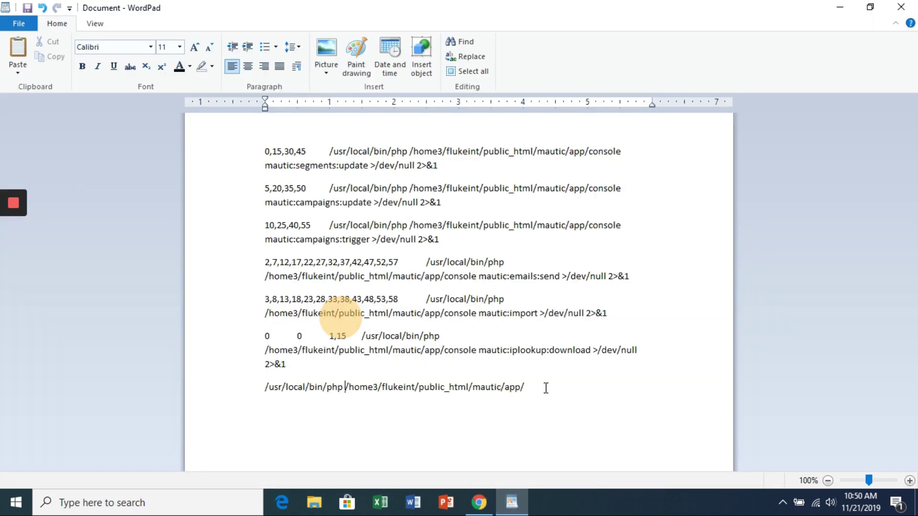
{"action": "left_click", "coordinate": [538, 389]}
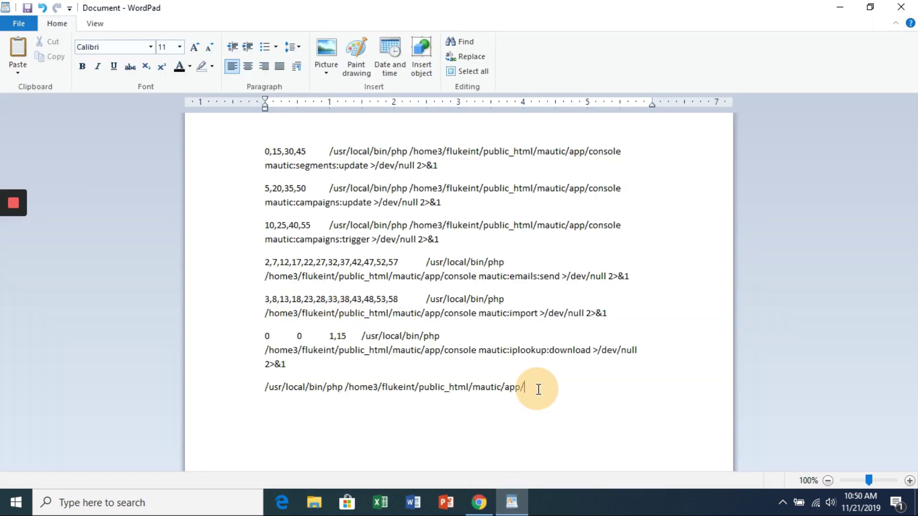
{"action": "type", "text": "console mautic:segments:update"}
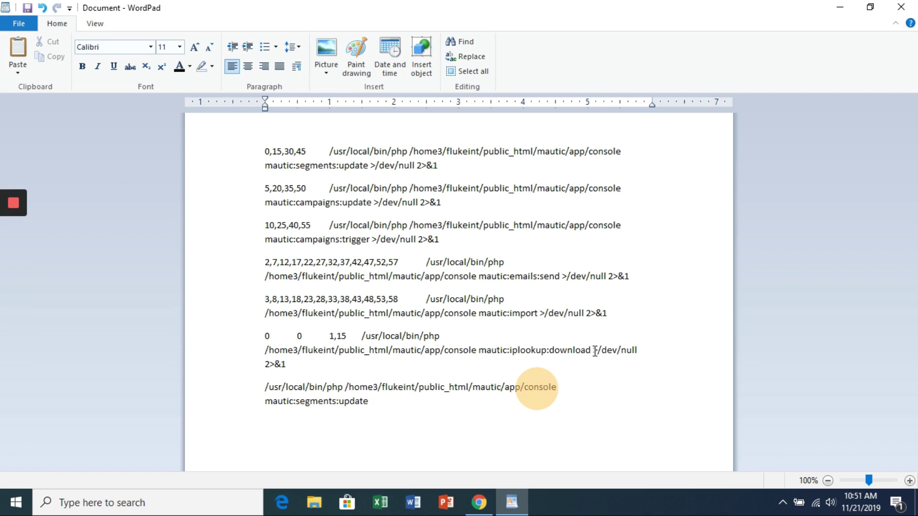
Step: Copy '>/dev/null 2>&1' from the iplookup line and add it to the line's end
{"action": "left_click_drag", "start_coordinate": [593, 352], "coordinate": [639, 359]}
{"action": "key", "text": "ctrl+c"}
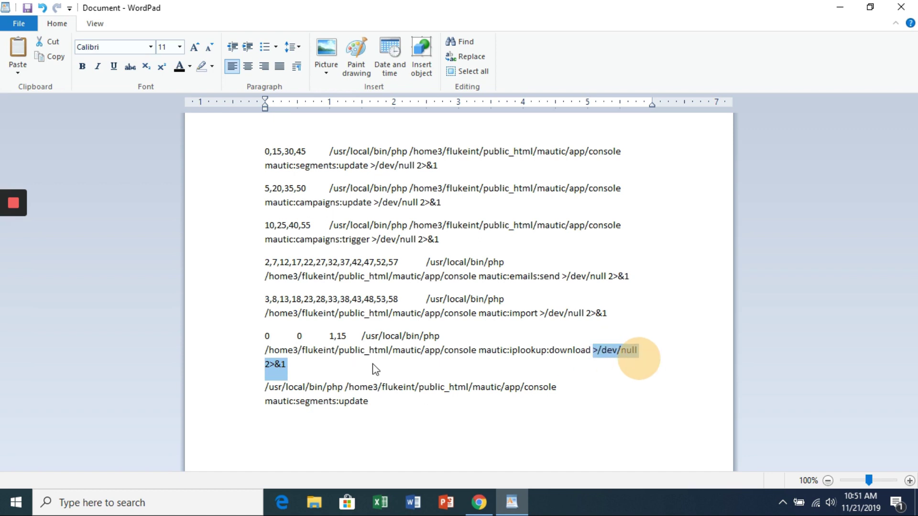
{"action": "left_click", "coordinate": [399, 401]}
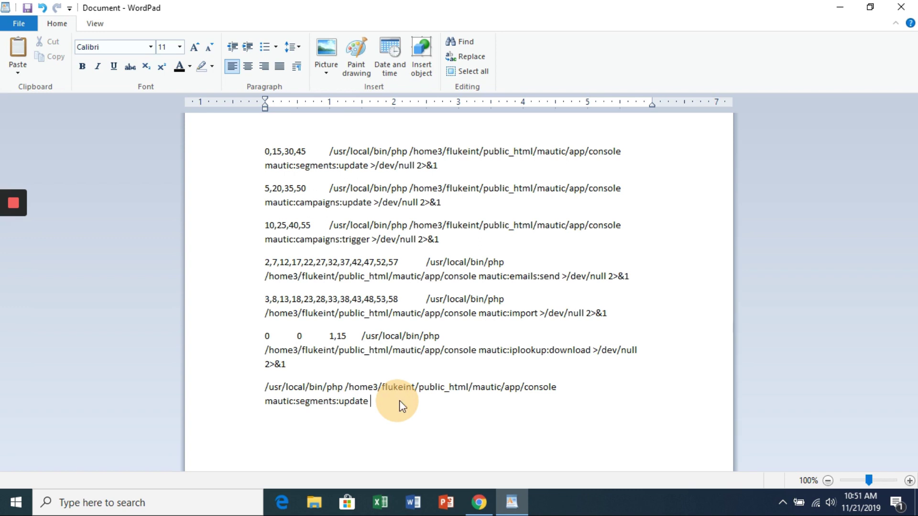
{"action": "key", "text": "ctrl+v"}
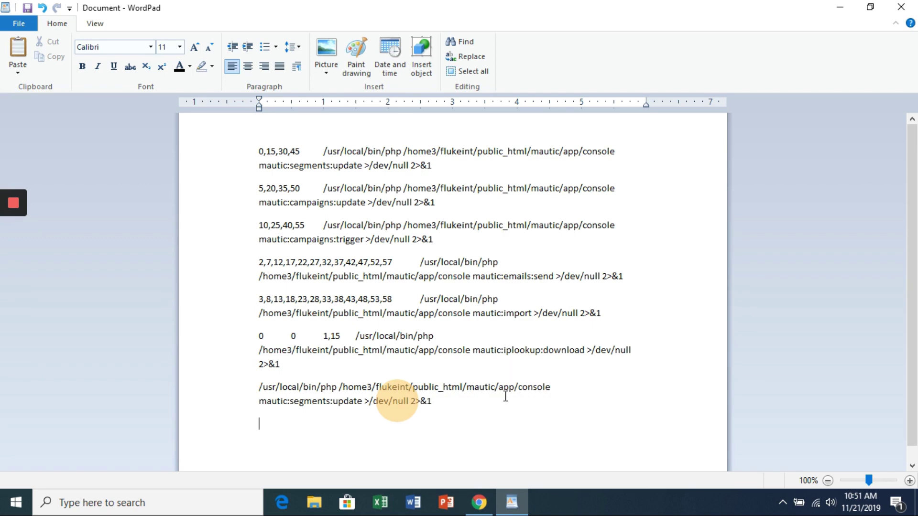
Step: Apply the Once Per Minute preset and set the Minute field to 0,15,30,45
{"action": "left_click", "coordinate": [480, 502]}
{"action": "left_click", "coordinate": [76, 4]}
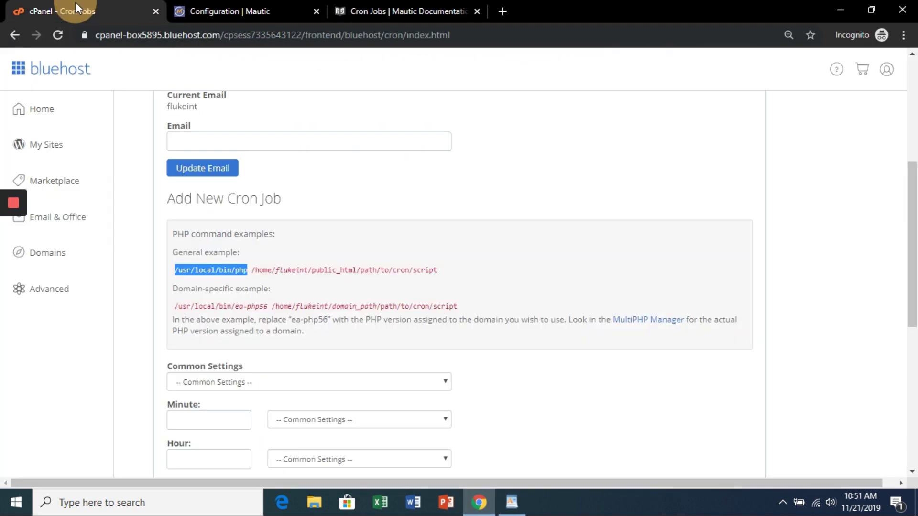
{"action": "scroll", "coordinate": [402, 253], "scroll_direction": "down", "scroll_amount": 1}
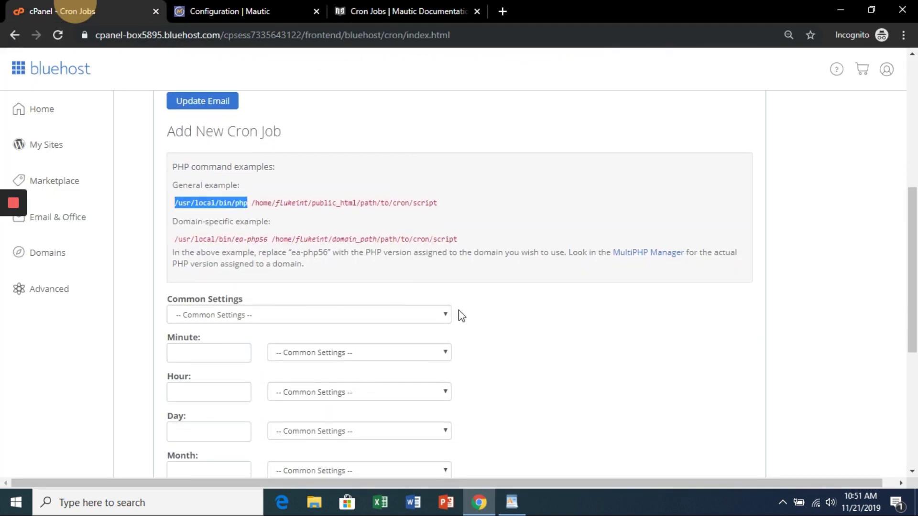
{"action": "left_click", "coordinate": [441, 314]}
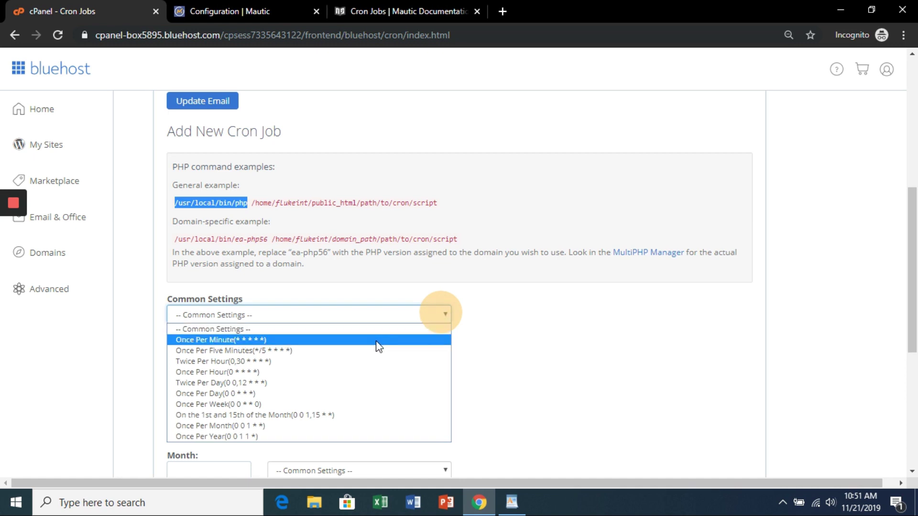
{"action": "left_click", "coordinate": [378, 341]}
{"action": "scroll", "coordinate": [334, 359], "scroll_direction": "down", "scroll_amount": 1}
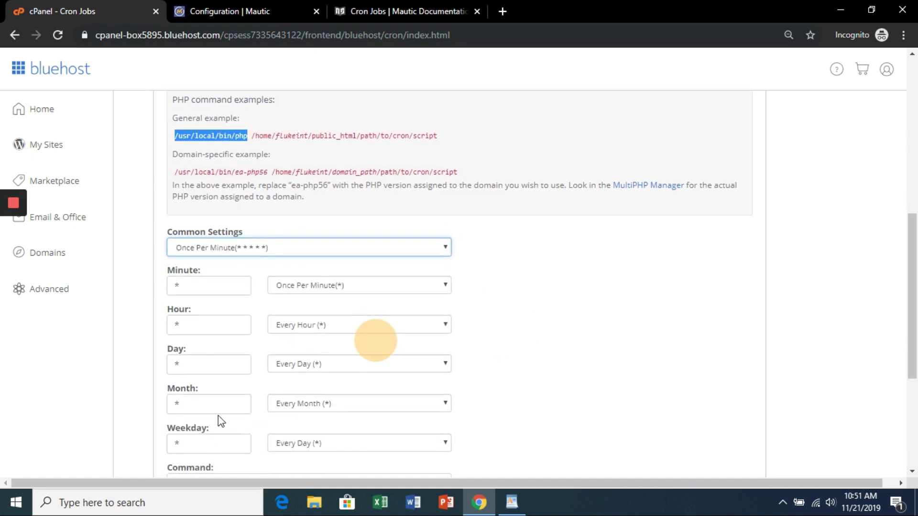
{"action": "scroll", "coordinate": [218, 415], "scroll_direction": "down", "scroll_amount": 1}
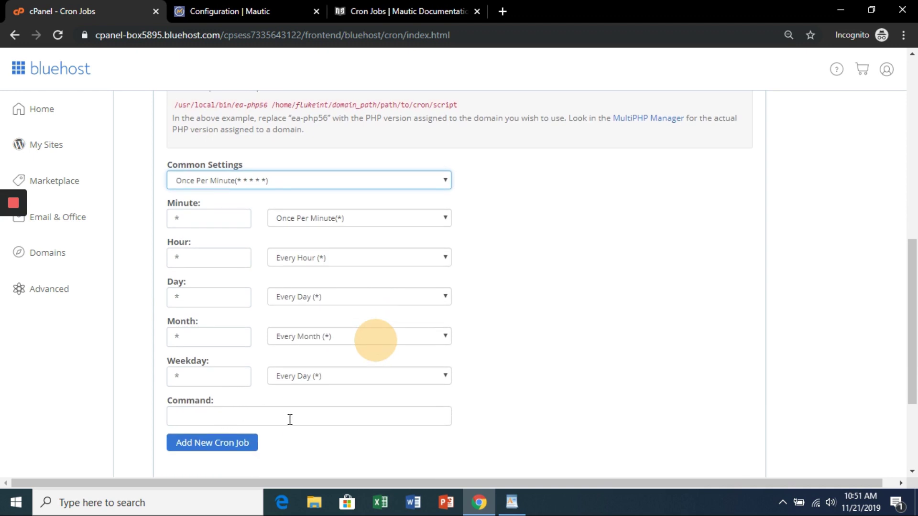
{"action": "left_click", "coordinate": [510, 506]}
{"action": "left_click_drag", "start_coordinate": [302, 152], "coordinate": [258, 152]}
{"action": "key", "text": "ctrl+c"}
{"action": "left_click", "coordinate": [478, 503]}
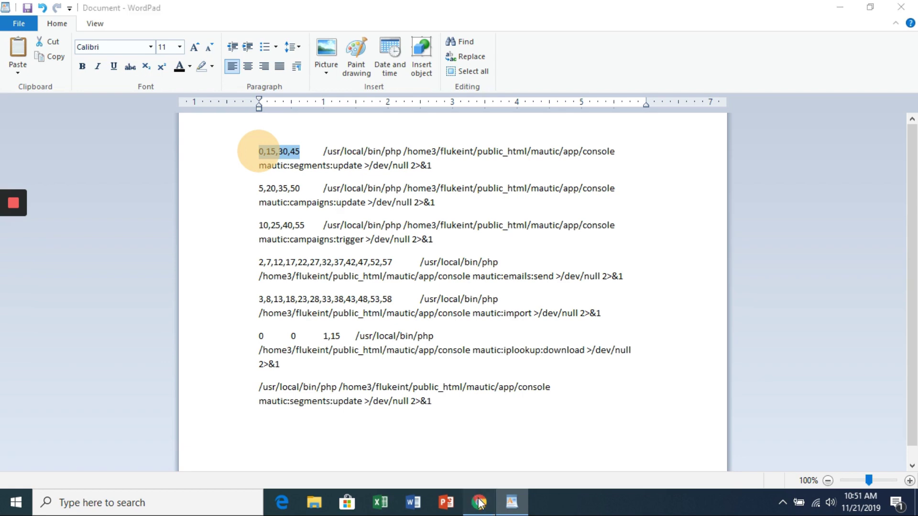
{"action": "double_click", "coordinate": [213, 218]}
{"action": "key", "text": "ctrl+v"}
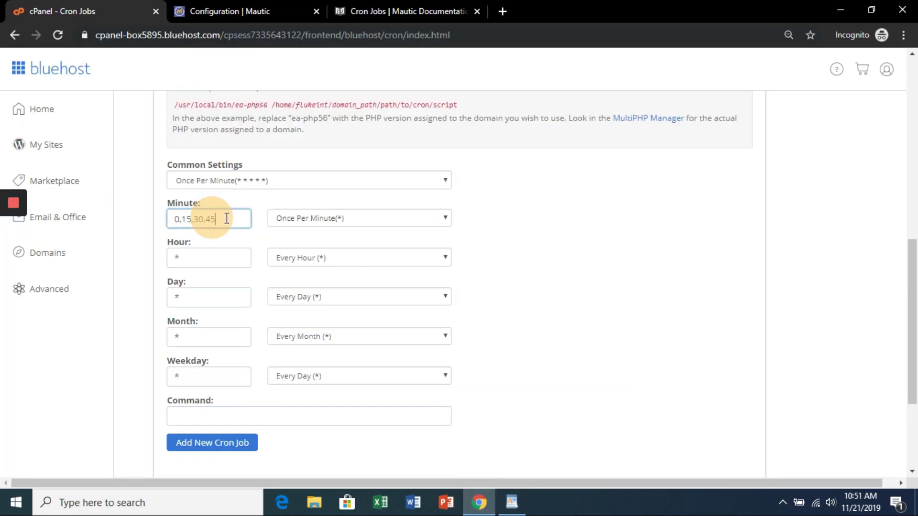
Step: Enter the mautic:segments:update command and add the cron job
{"action": "scroll", "coordinate": [342, 346], "scroll_direction": "down", "scroll_amount": 1}
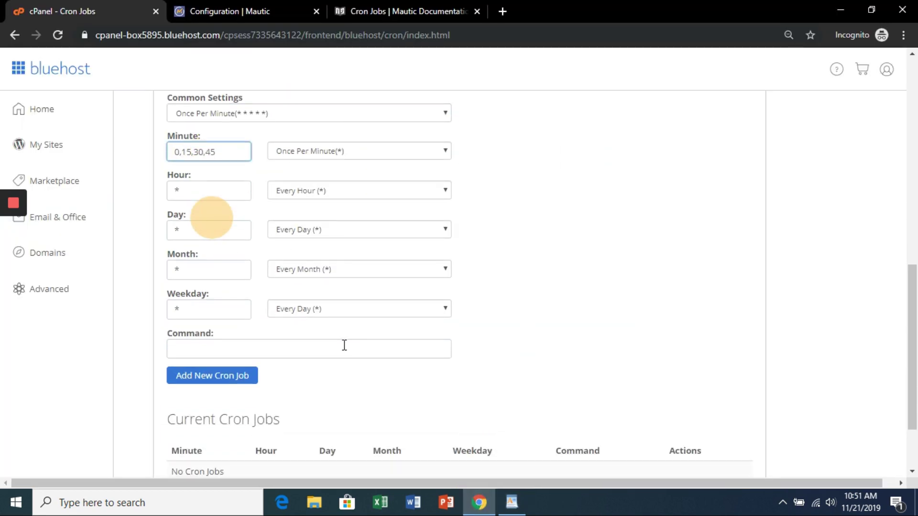
{"action": "left_click", "coordinate": [342, 346]}
{"action": "left_click", "coordinate": [511, 503]}
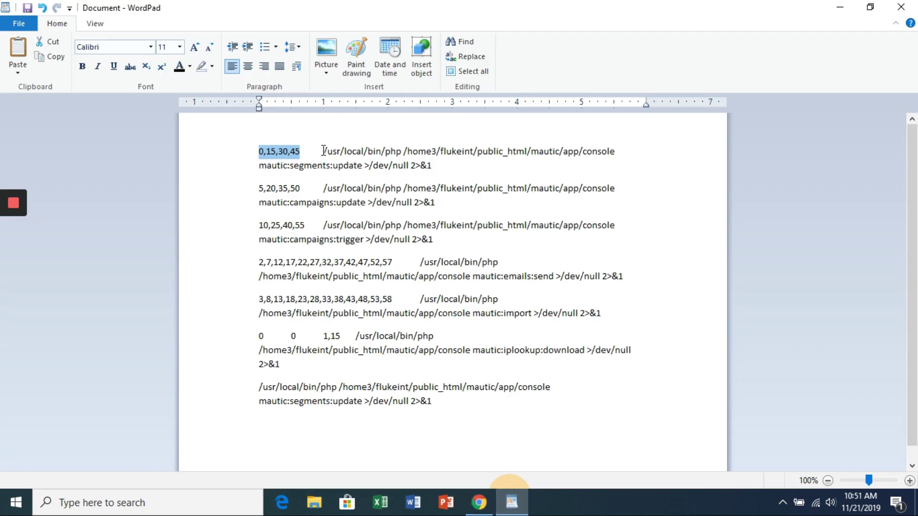
{"action": "left_click_drag", "start_coordinate": [323, 151], "coordinate": [434, 167]}
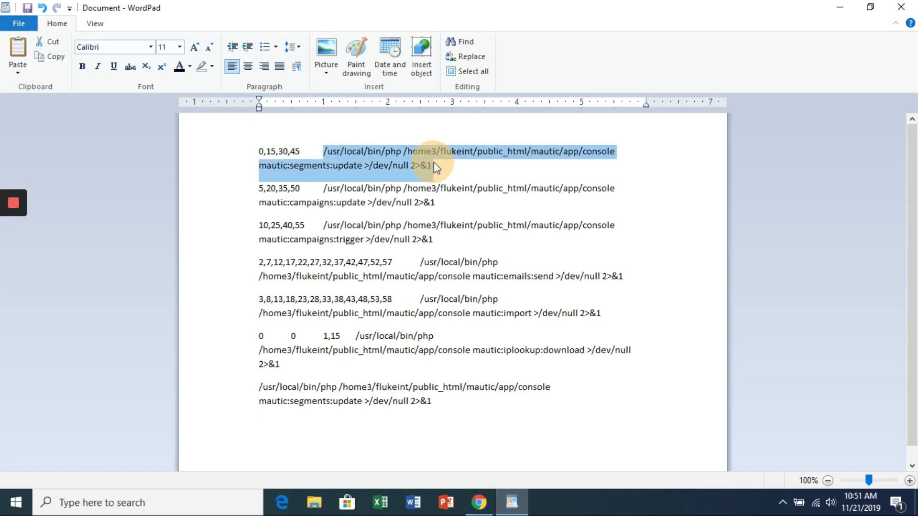
{"action": "left_click", "coordinate": [479, 502]}
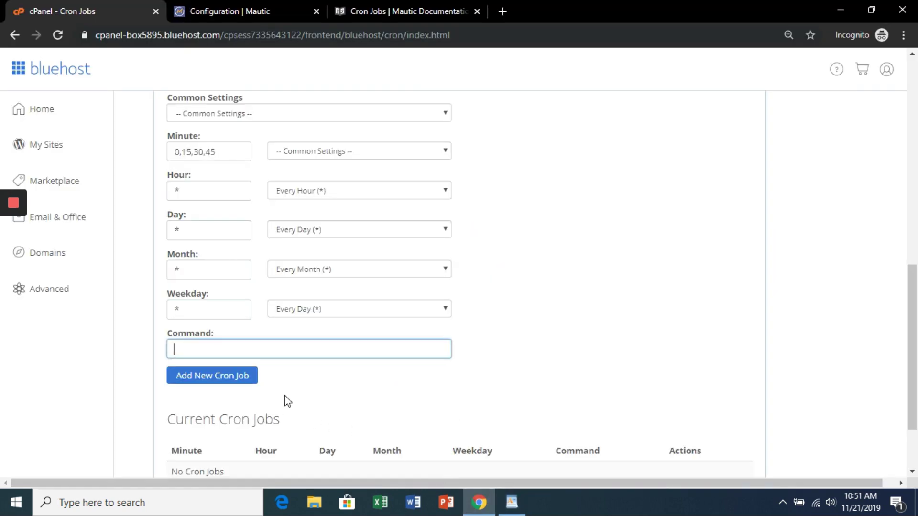
{"action": "key", "text": "ctrl+v"}
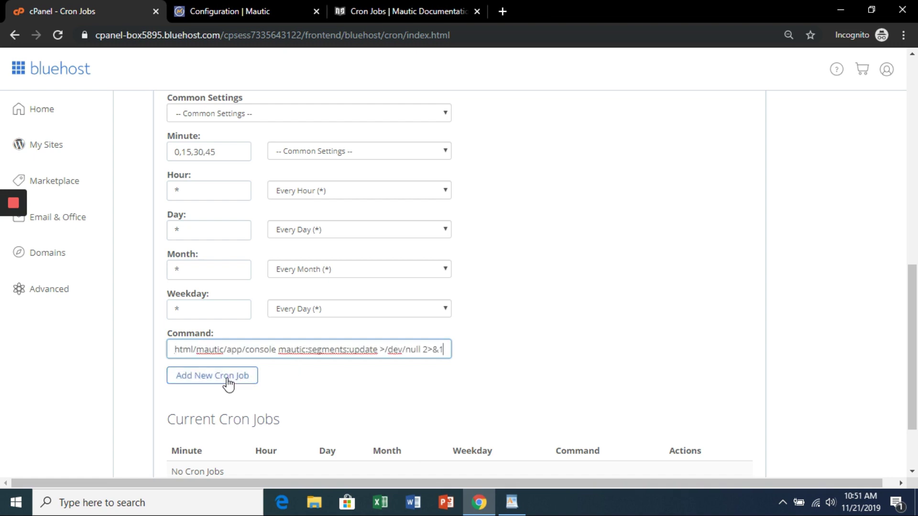
{"action": "left_click", "coordinate": [227, 383]}
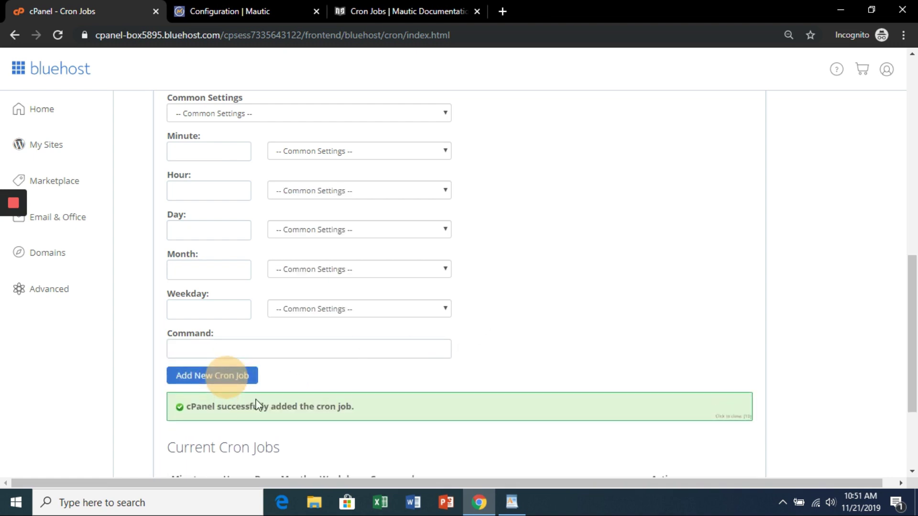
{"action": "scroll", "coordinate": [614, 288], "scroll_direction": "down", "scroll_amount": 3}
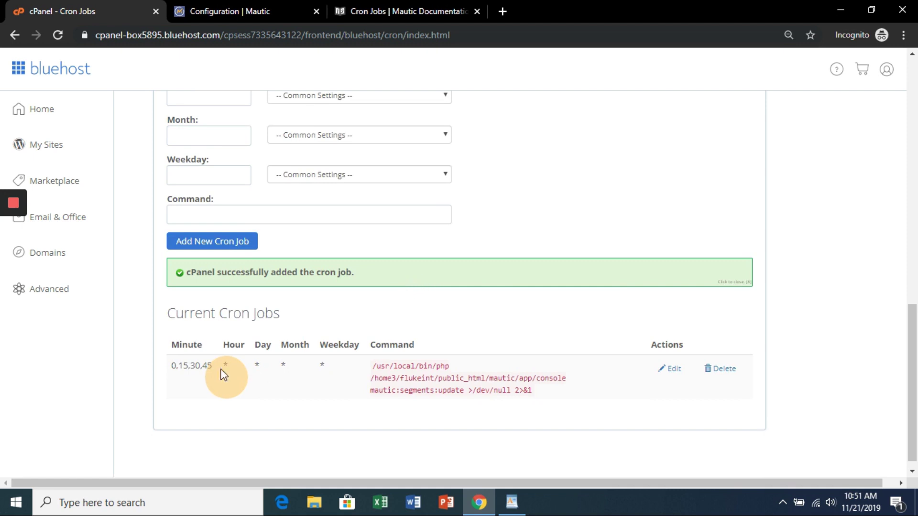
{"action": "left_click", "coordinate": [512, 502]}
Step: Apply the Once Per Minute preset and set Minute to 5,20,35,50
{"action": "left_click_drag", "start_coordinate": [300, 189], "coordinate": [255, 188]}
{"action": "key", "text": "ctrl+c"}
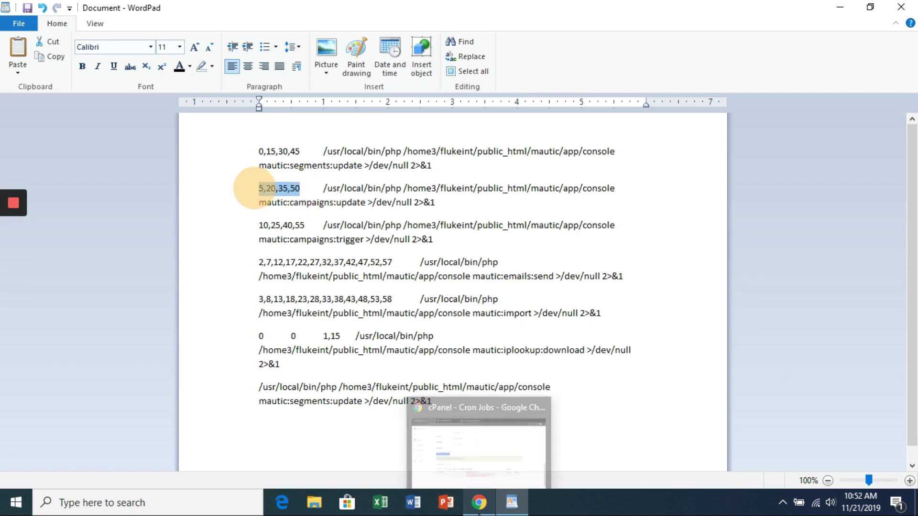
{"action": "left_click", "coordinate": [479, 502]}
{"action": "scroll", "coordinate": [371, 252], "scroll_direction": "up", "scroll_amount": 4}
{"action": "left_click", "coordinate": [296, 182]}
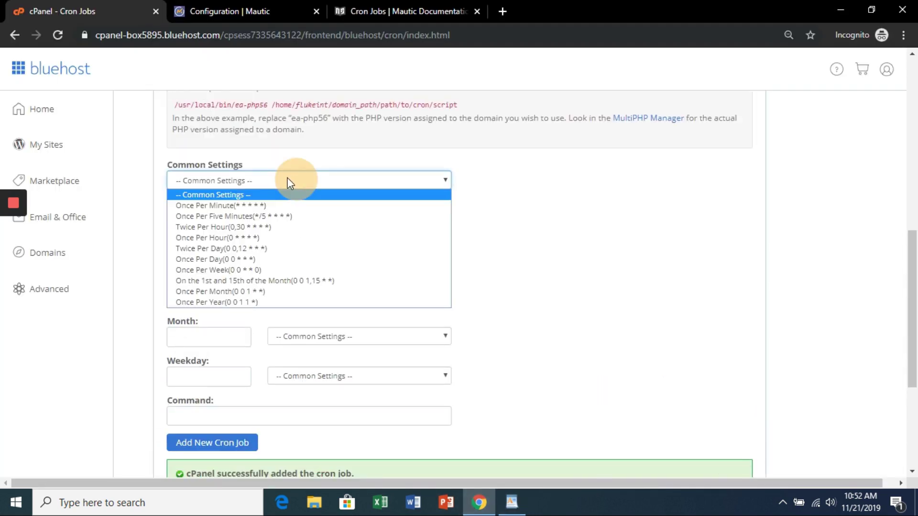
{"action": "left_click", "coordinate": [267, 204]}
{"action": "left_click", "coordinate": [217, 225]}
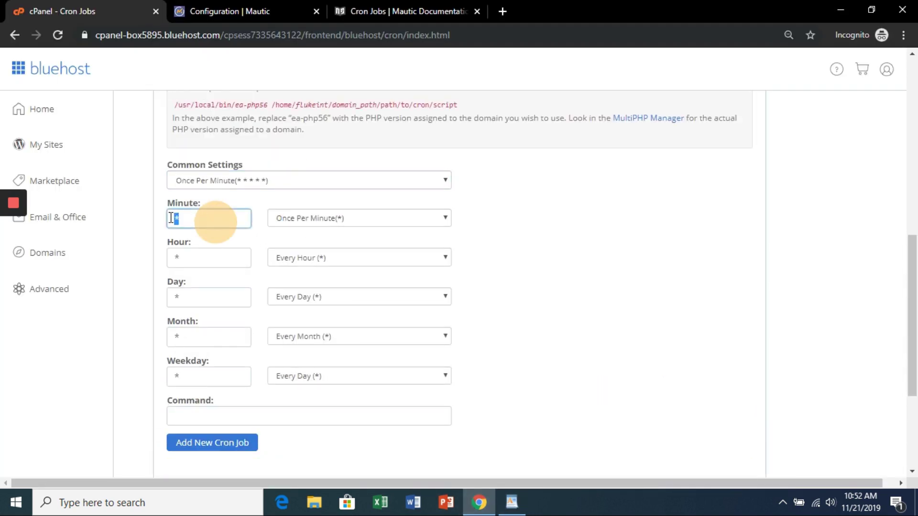
{"action": "left_click_drag", "start_coordinate": [165, 219], "coordinate": [230, 217]}
{"action": "key", "text": "ctrl+v"}
Step: Enter the mautic:campaigns:update command and add the cron job
{"action": "scroll", "coordinate": [351, 300], "scroll_direction": "down", "scroll_amount": 3}
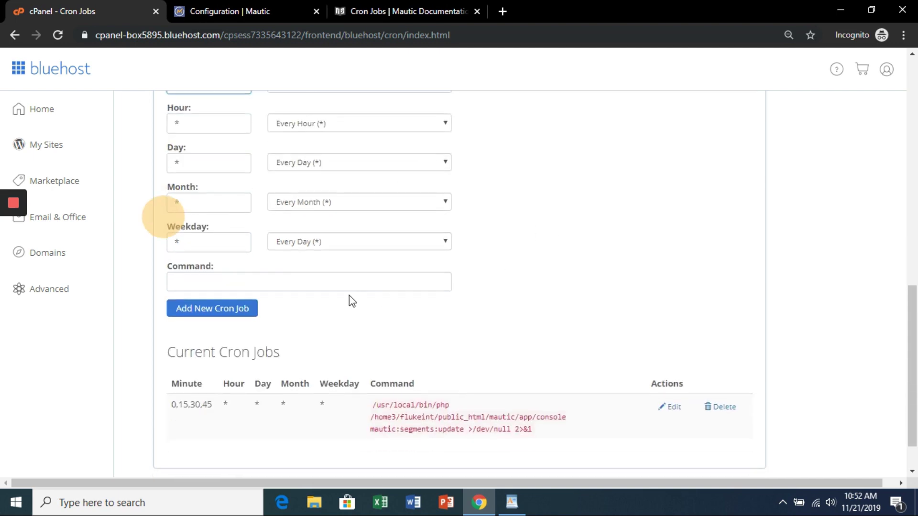
{"action": "left_click", "coordinate": [297, 281]}
{"action": "left_click", "coordinate": [511, 502]}
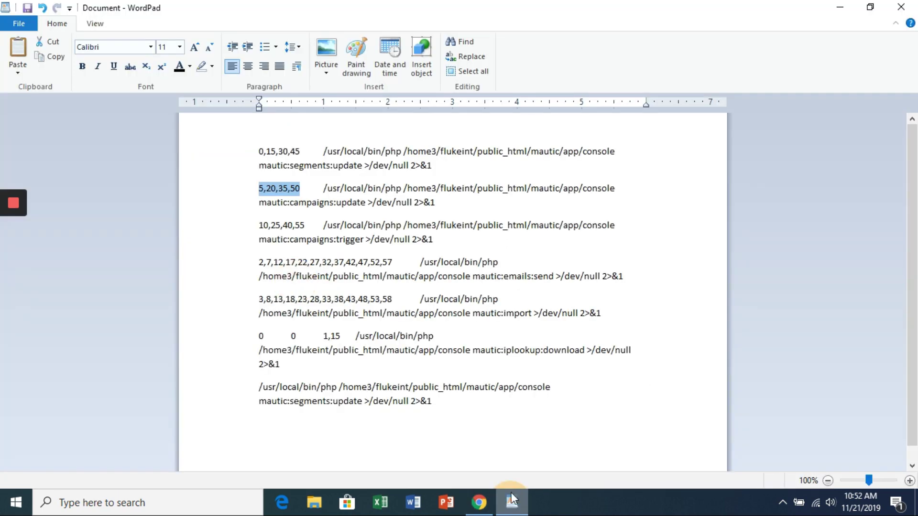
{"action": "left_click", "coordinate": [446, 201]}
{"action": "left_click_drag", "start_coordinate": [446, 202], "coordinate": [437, 206]}
{"action": "key", "text": "ctrl+c"}
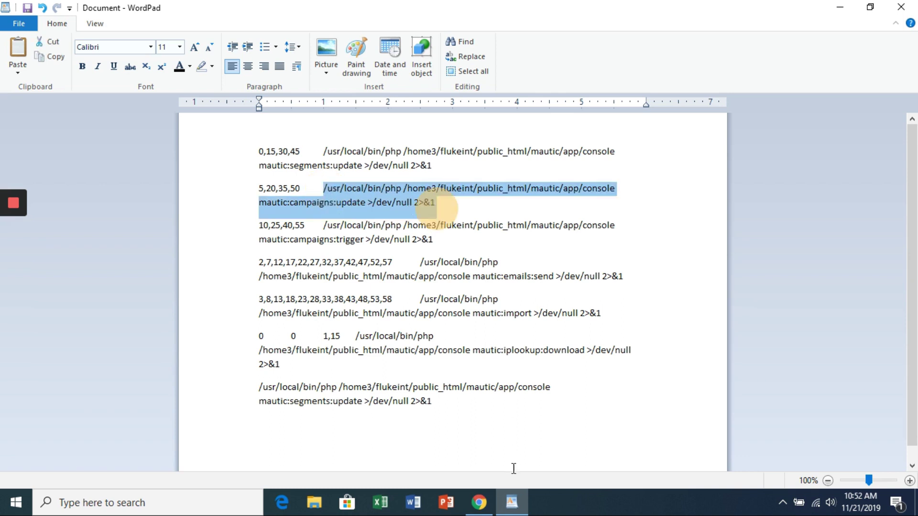
{"action": "left_click", "coordinate": [480, 502]}
{"action": "key", "text": "ctrl+v"}
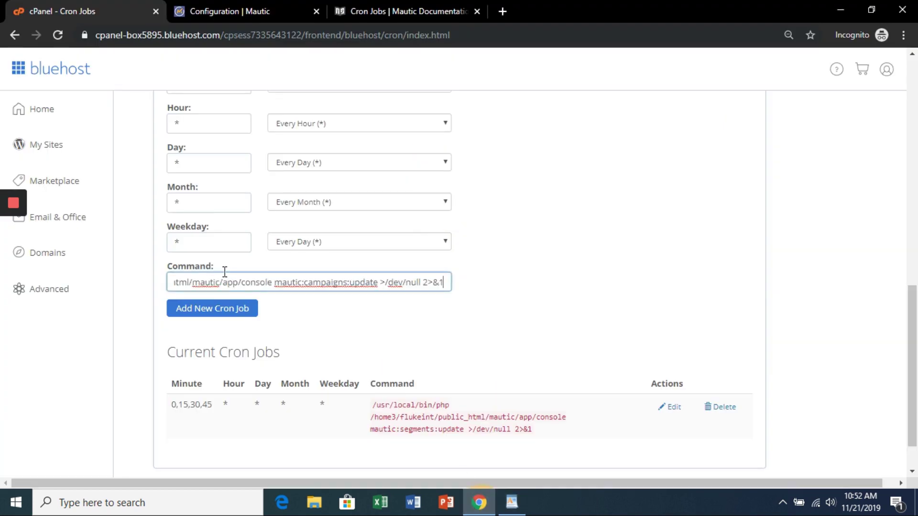
{"action": "left_click", "coordinate": [231, 309]}
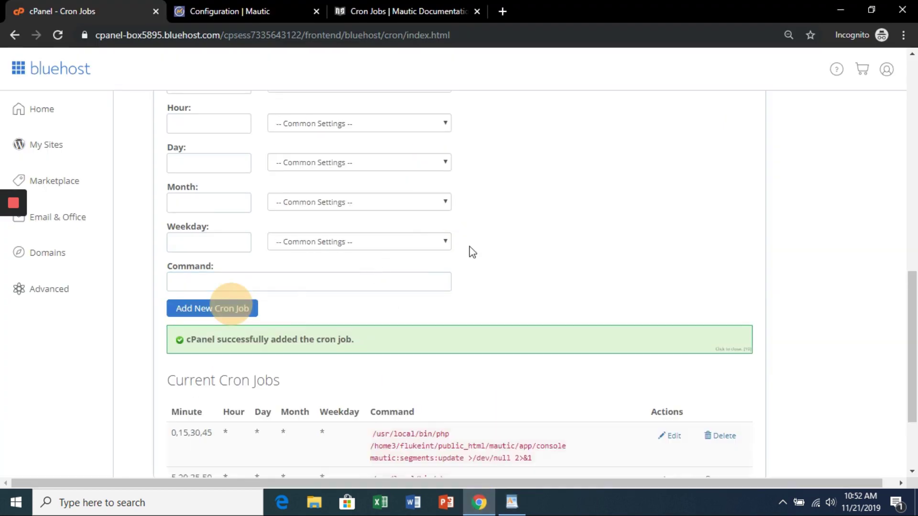
{"action": "scroll", "coordinate": [496, 301], "scroll_direction": "down", "scroll_amount": 2}
Step: Apply the Once Per Minute preset and set Minute to 10,25,40,55
{"action": "left_click", "coordinate": [511, 502]}
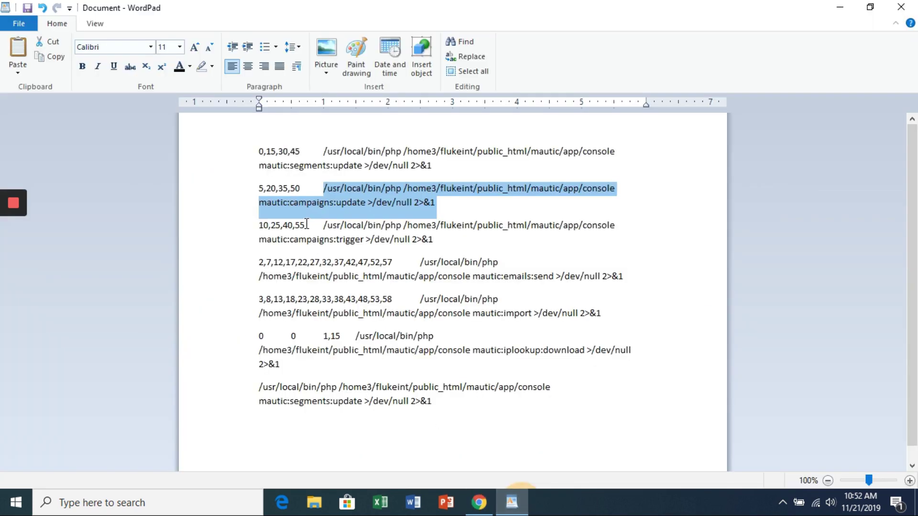
{"action": "left_click_drag", "start_coordinate": [306, 224], "coordinate": [259, 225]}
{"action": "key", "text": "ctrl+c"}
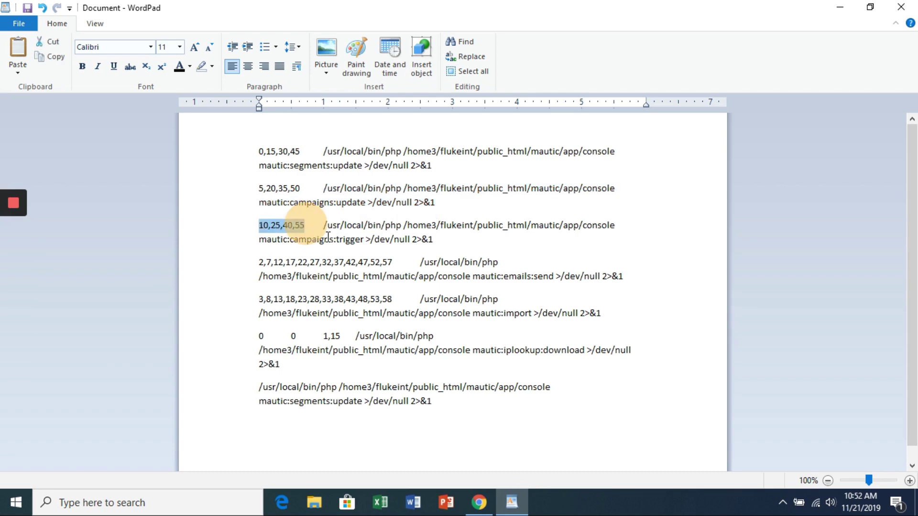
{"action": "left_click", "coordinate": [479, 502]}
{"action": "scroll", "coordinate": [352, 262], "scroll_direction": "up", "scroll_amount": 4}
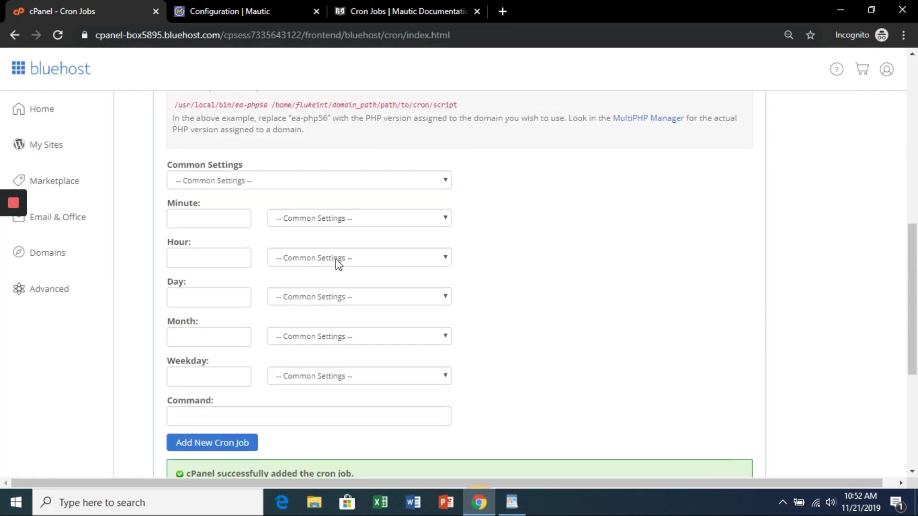
{"action": "left_click", "coordinate": [249, 184]}
{"action": "left_click", "coordinate": [244, 201]}
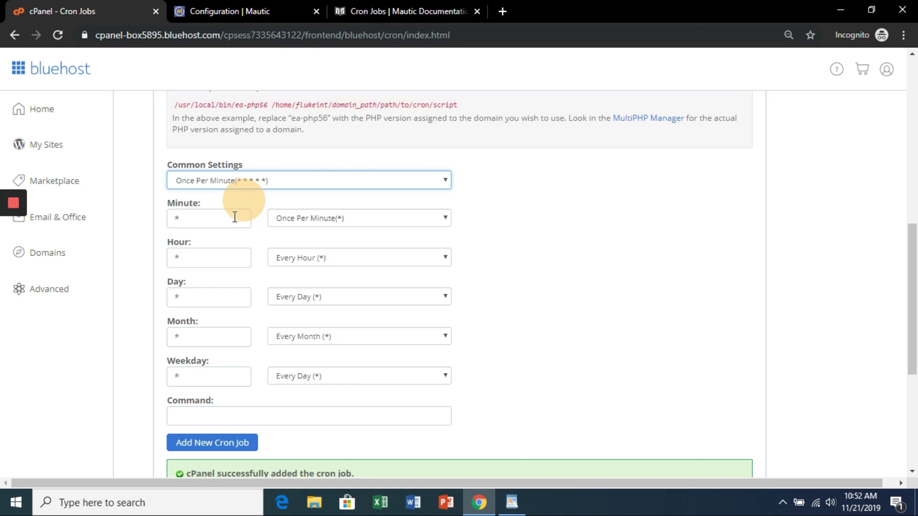
{"action": "double_click", "coordinate": [221, 223]}
{"action": "key", "text": "ctrl+v"}
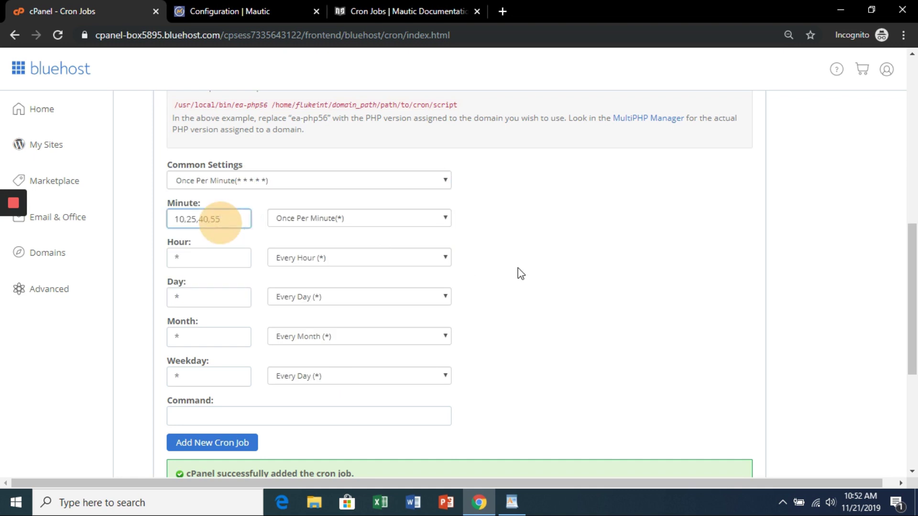
Step: Enter the mautic:campaigns:trigger command and add the cron job
{"action": "left_click", "coordinate": [511, 502]}
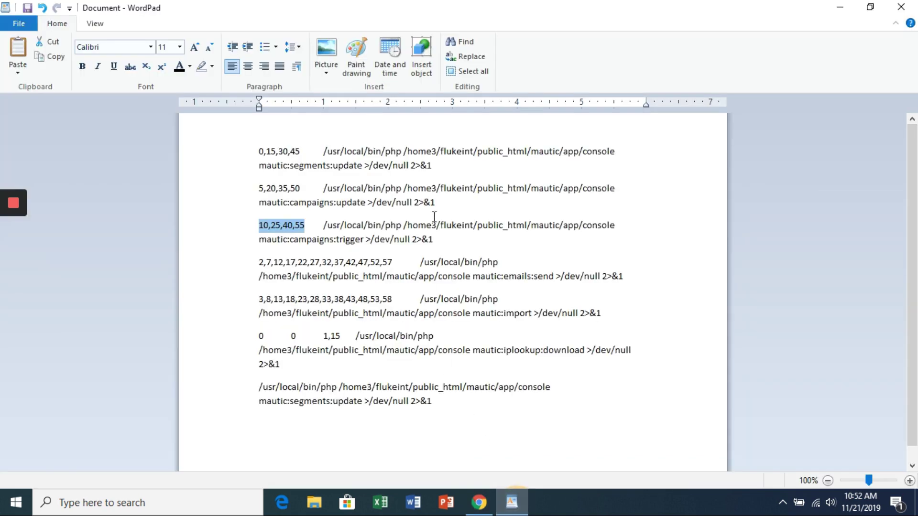
{"action": "left_click_drag", "start_coordinate": [440, 239], "coordinate": [442, 239]}
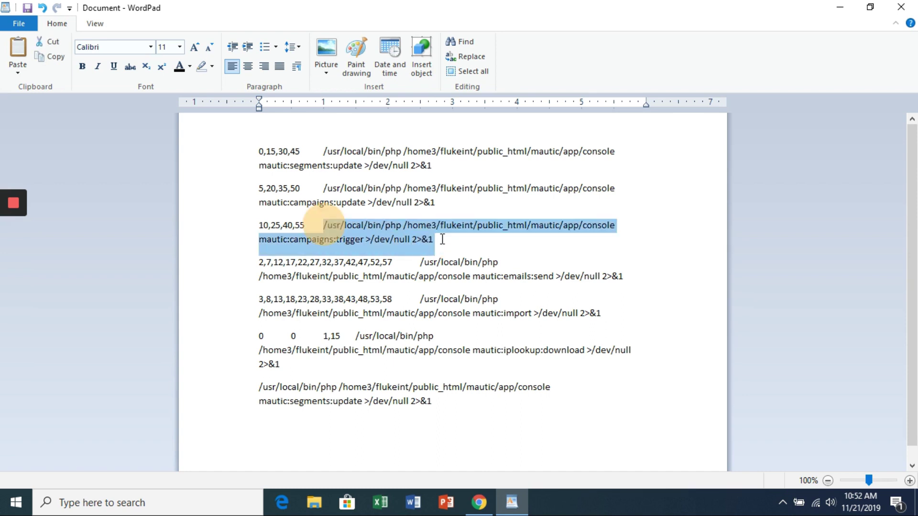
{"action": "key", "text": "alt+Tab"}
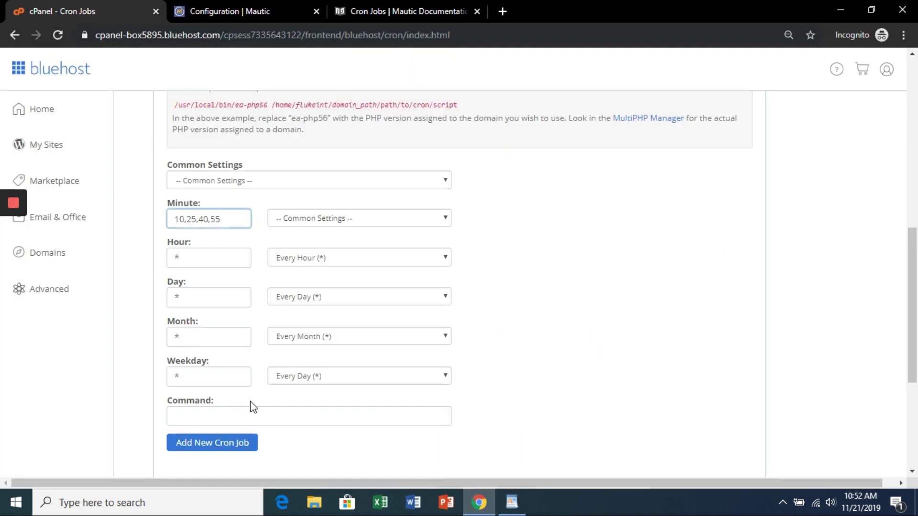
{"action": "left_click", "coordinate": [255, 422]}
{"action": "key", "text": "ctrl+v"}
{"action": "scroll", "coordinate": [571, 389], "scroll_direction": "down", "scroll_amount": 1}
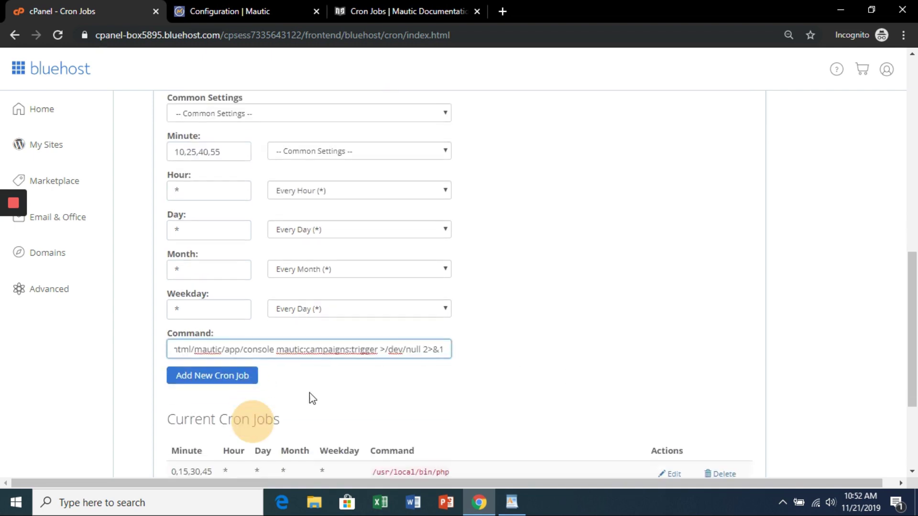
{"action": "left_click", "coordinate": [215, 378]}
{"action": "scroll", "coordinate": [573, 267], "scroll_direction": "down", "scroll_amount": 4}
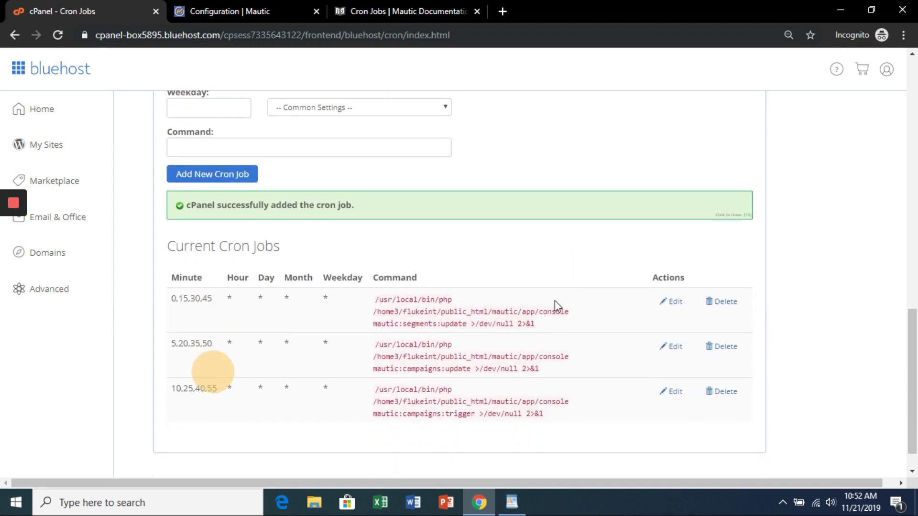
Step: Copy the emails:send job's minute list from the WordPad notes
{"action": "key", "text": "alt+Tab"}
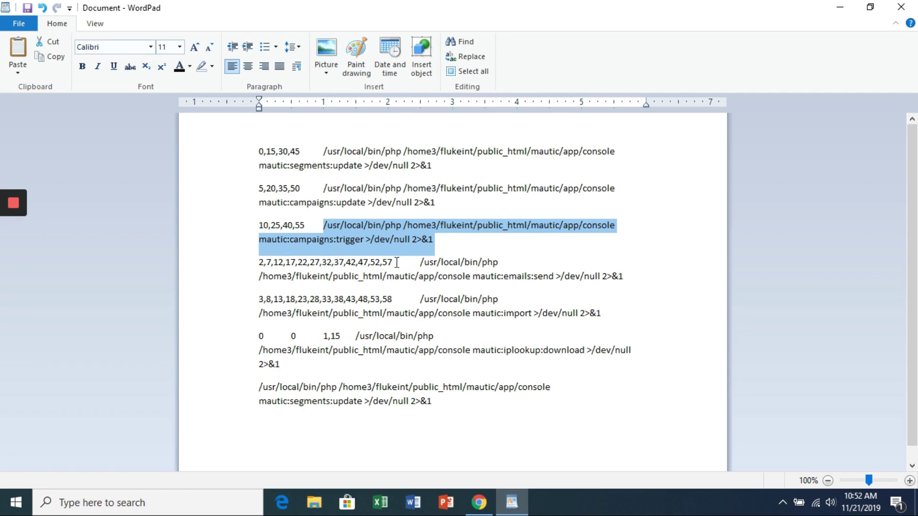
{"action": "left_click_drag", "start_coordinate": [393, 262], "coordinate": [259, 263]}
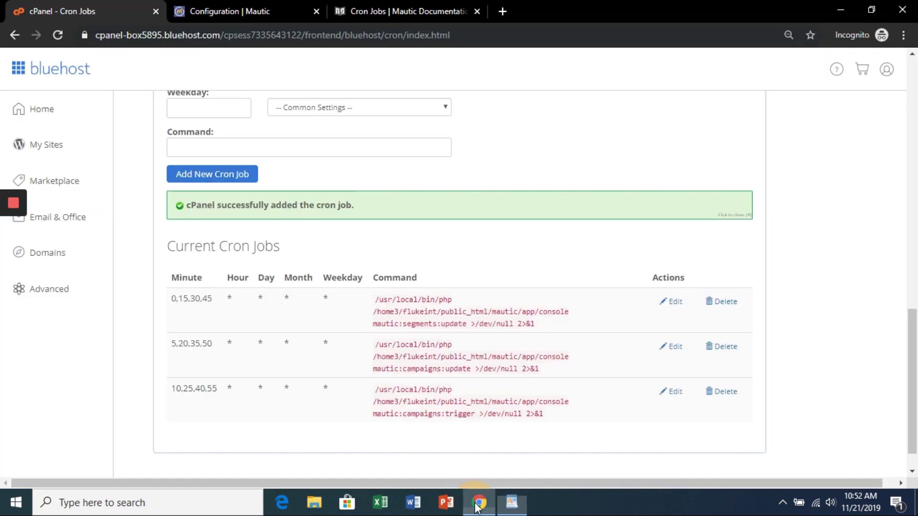
{"action": "key", "text": "alt+Tab"}
Step: Apply the Once Per Minute preset and set Minute to 2,7,12,…,57
{"action": "scroll", "coordinate": [294, 277], "scroll_direction": "up", "scroll_amount": 5}
{"action": "left_click", "coordinate": [294, 182]}
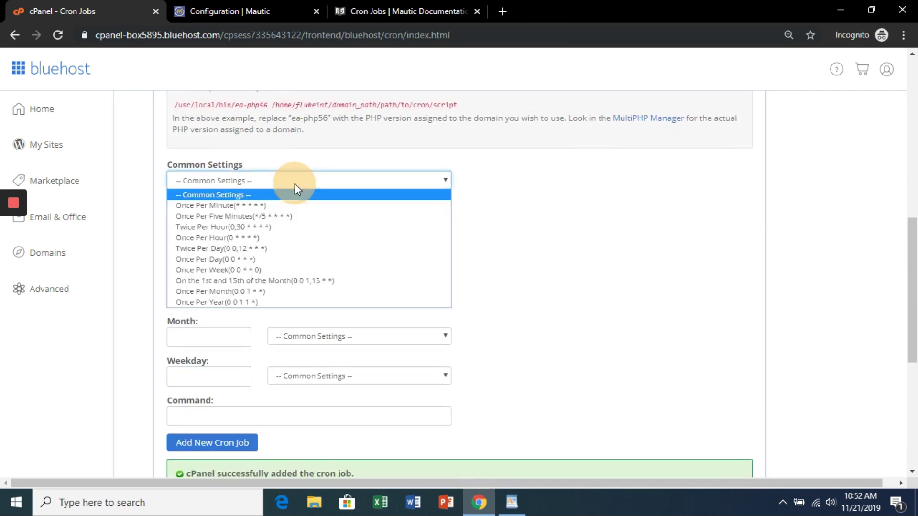
{"action": "left_click", "coordinate": [283, 200]}
{"action": "double_click", "coordinate": [221, 220]}
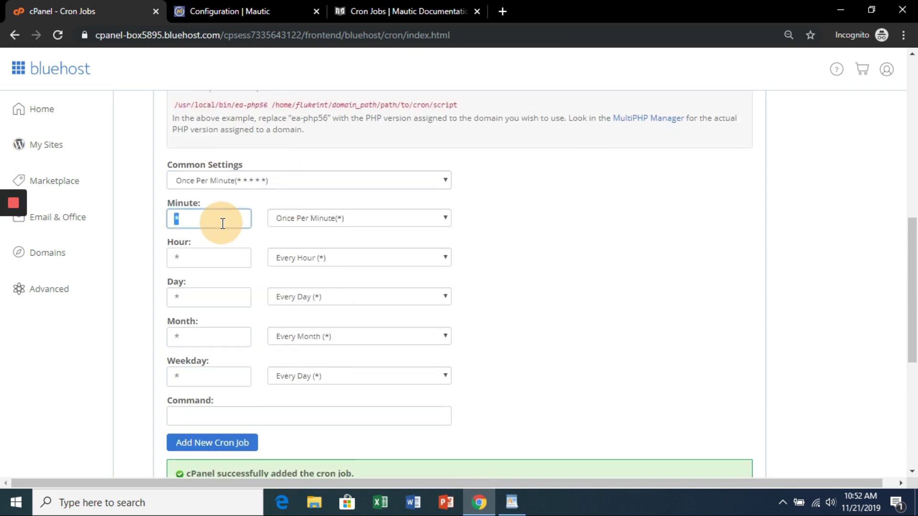
{"action": "key", "text": "ctrl+v"}
{"action": "scroll", "coordinate": [523, 266], "scroll_direction": "down", "scroll_amount": 2}
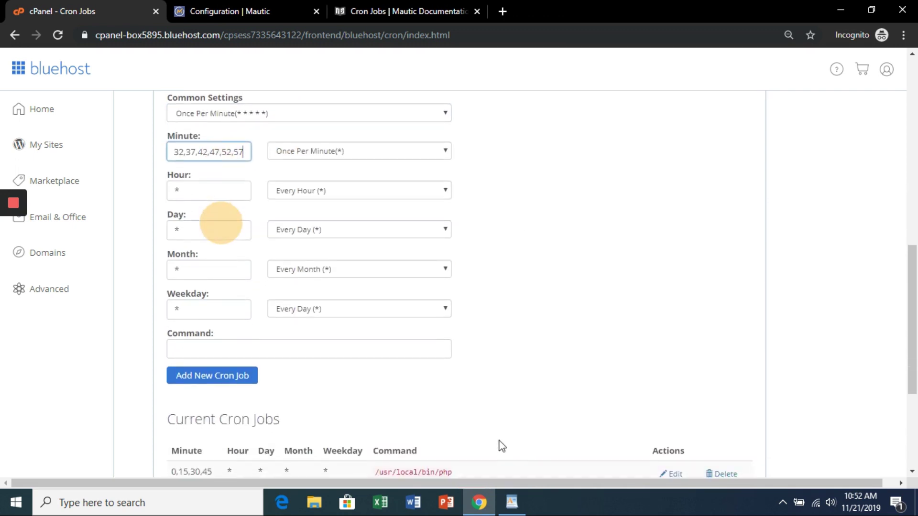
Step: Add the job with the mautic:emails:send command, then copy the 3,8,…,58 minute list
{"action": "left_click", "coordinate": [511, 502]}
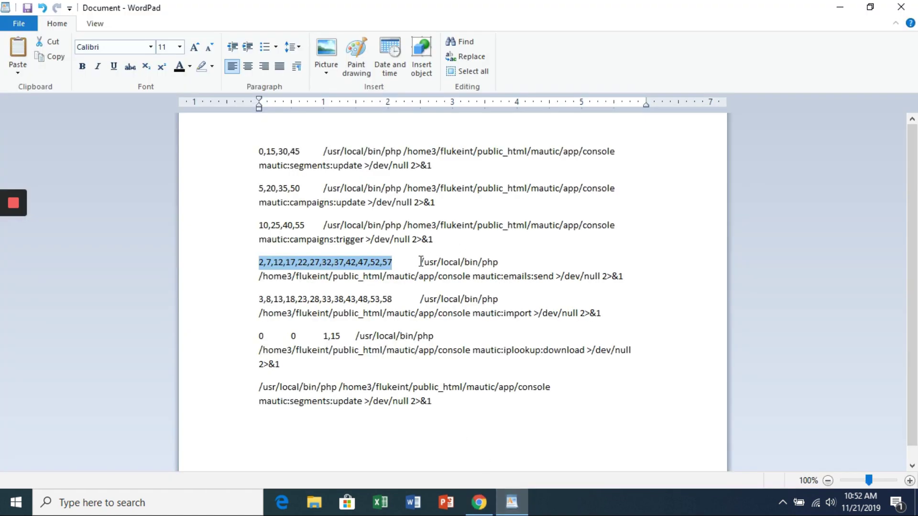
{"action": "left_click_drag", "start_coordinate": [420, 262], "coordinate": [626, 274]}
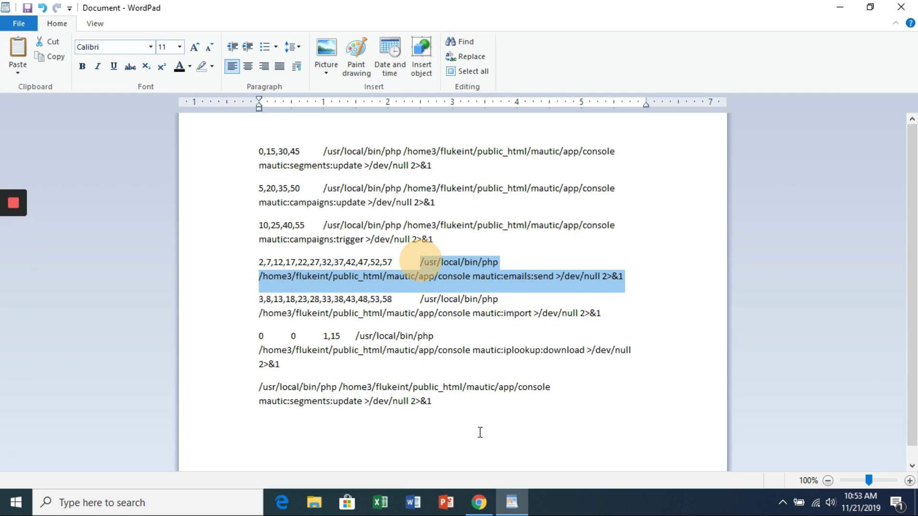
{"action": "left_click", "coordinate": [480, 502]}
{"action": "left_click", "coordinate": [250, 344]}
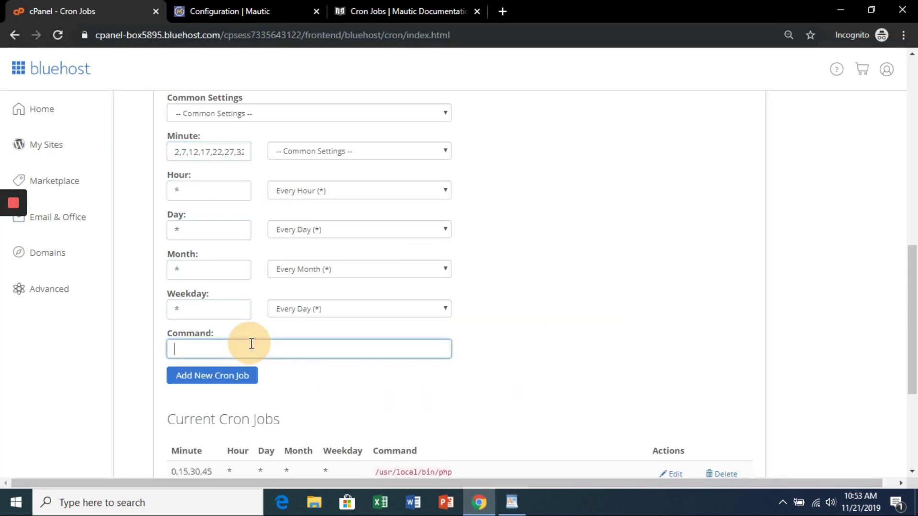
{"action": "key", "text": "ctrl+v"}
{"action": "left_click", "coordinate": [231, 375]}
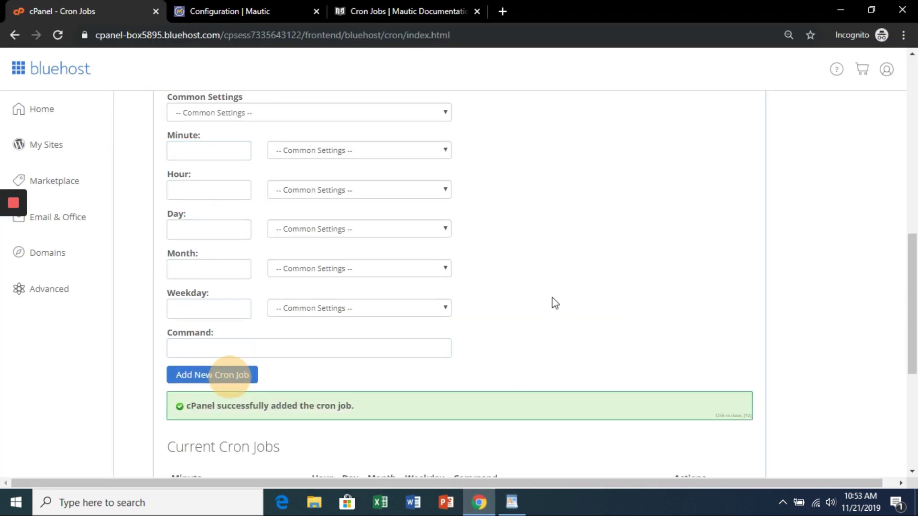
{"action": "scroll", "coordinate": [554, 303], "scroll_direction": "down", "scroll_amount": 4}
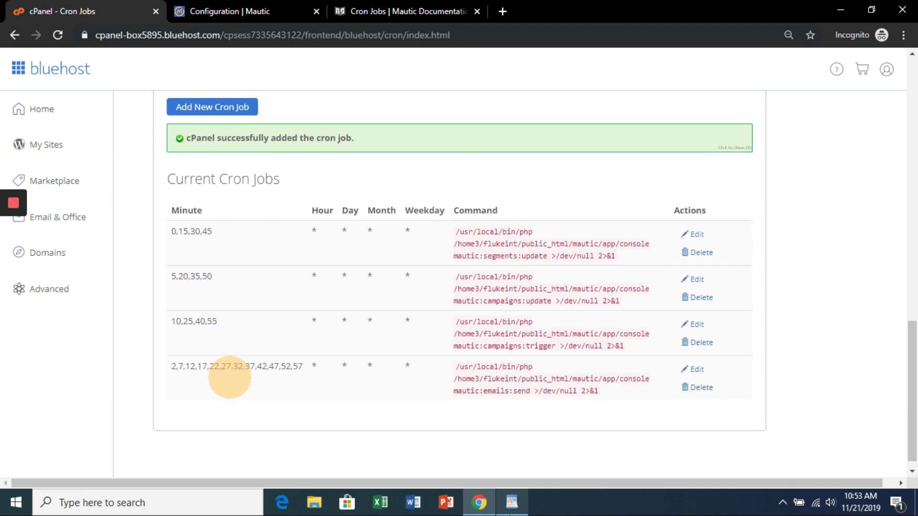
{"action": "left_click", "coordinate": [512, 502]}
{"action": "left_click_drag", "start_coordinate": [393, 298], "coordinate": [263, 299]}
{"action": "key", "text": "ctrl+c"}
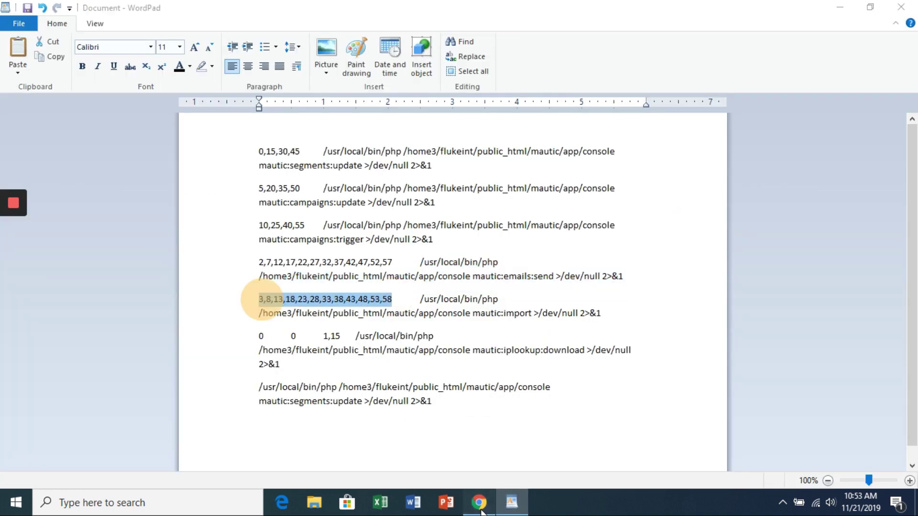
Step: Apply the Once Per Minute preset and set Minute to 3,8,13,…,58
{"action": "left_click", "coordinate": [479, 502]}
{"action": "scroll", "coordinate": [320, 239], "scroll_direction": "up", "scroll_amount": 7}
{"action": "left_click", "coordinate": [252, 187]}
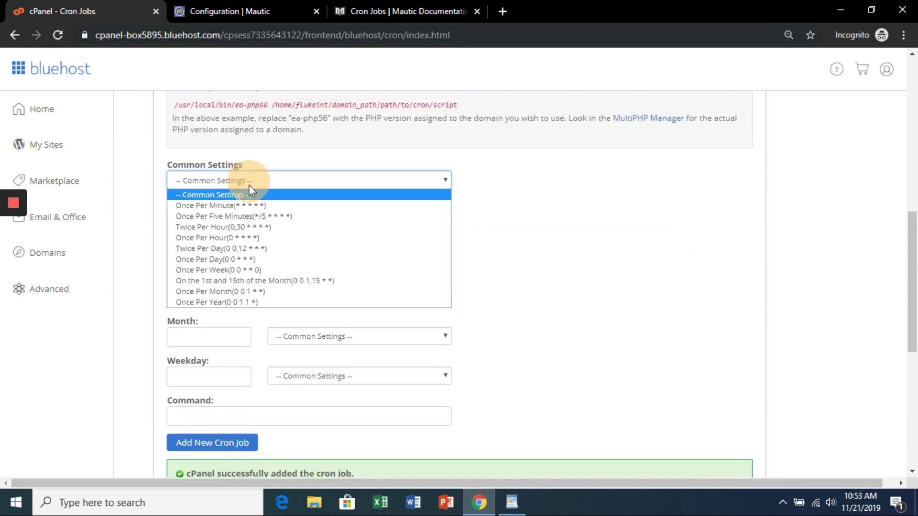
{"action": "left_click", "coordinate": [248, 206]}
{"action": "double_click", "coordinate": [212, 221]}
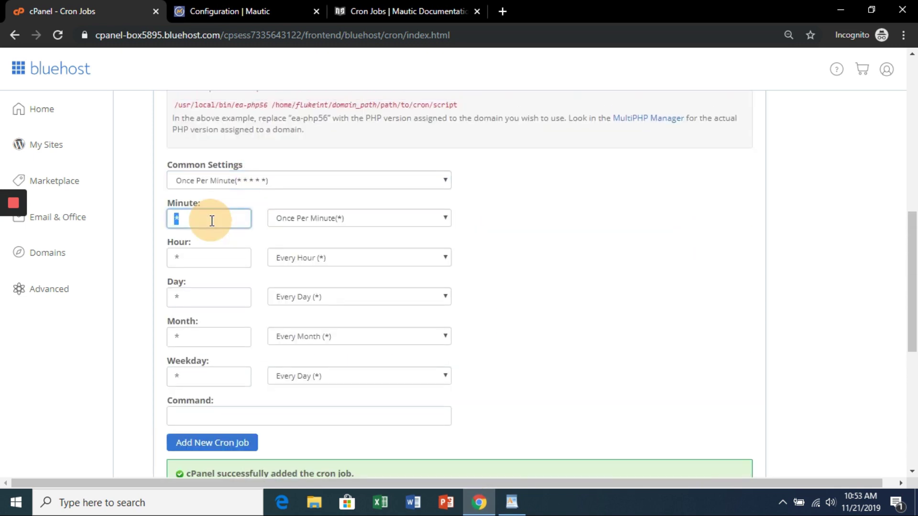
{"action": "key", "text": "ctrl+v"}
{"action": "scroll", "coordinate": [492, 270], "scroll_direction": "down", "scroll_amount": 3}
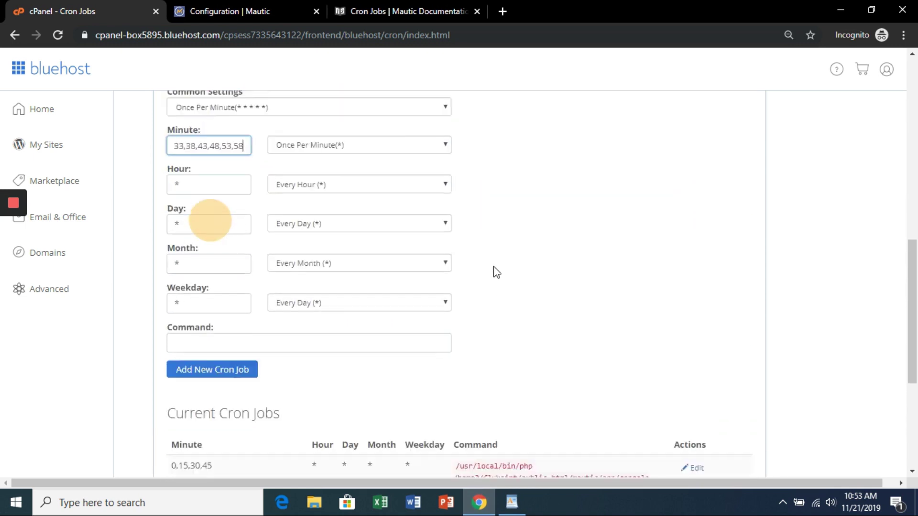
Step: Enter the mautic:import command and add the cron job
{"action": "left_click", "coordinate": [511, 505]}
{"action": "left_click_drag", "start_coordinate": [421, 299], "coordinate": [601, 312]}
{"action": "key", "text": "ctrl+c"}
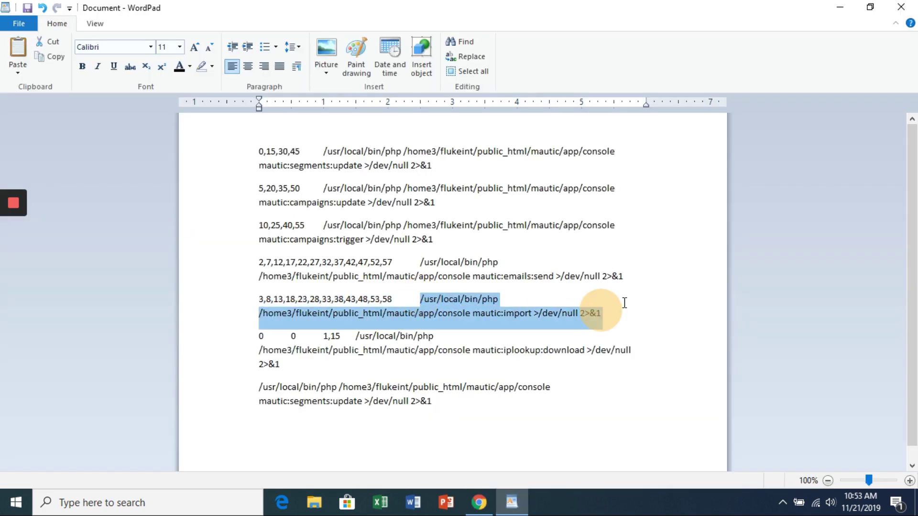
{"action": "left_click", "coordinate": [479, 502]}
{"action": "left_click", "coordinate": [191, 282]}
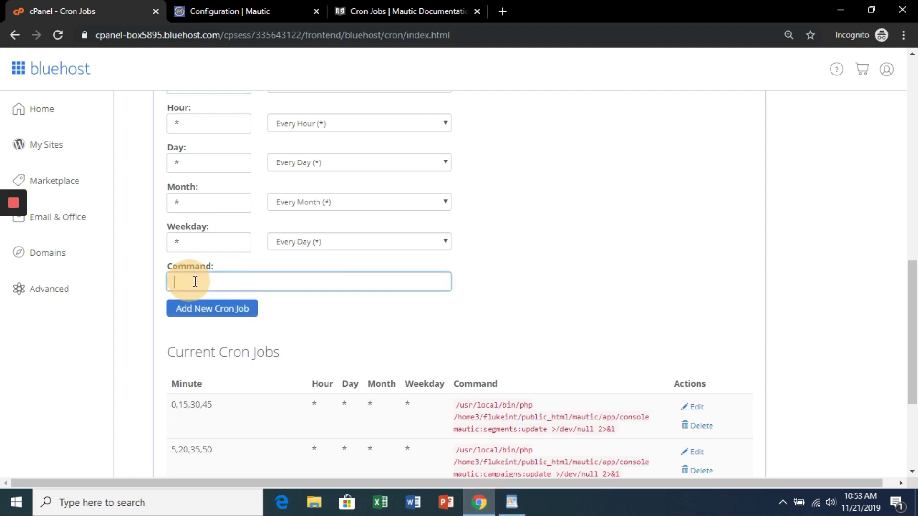
{"action": "key", "text": "ctrl+v"}
{"action": "left_click", "coordinate": [216, 309]}
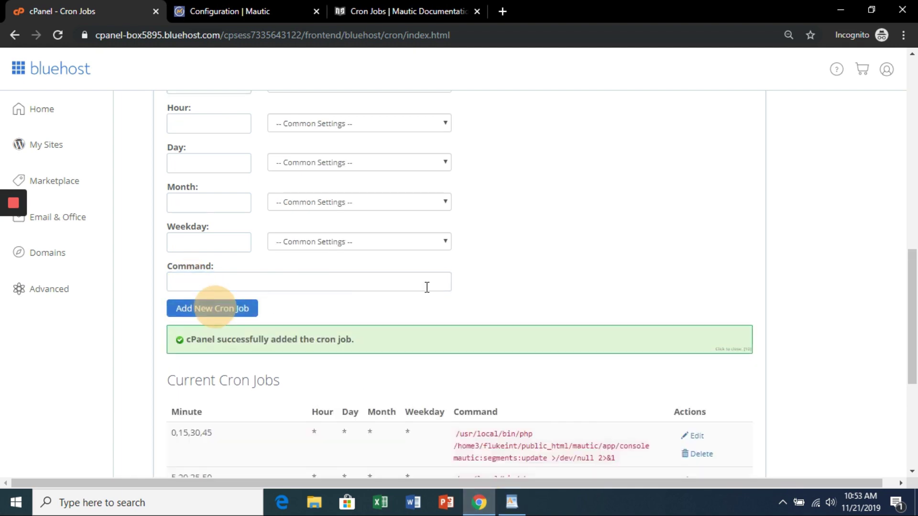
{"action": "scroll", "coordinate": [460, 288], "scroll_direction": "down", "scroll_amount": 4}
{"action": "key", "text": "alt+Tab"}
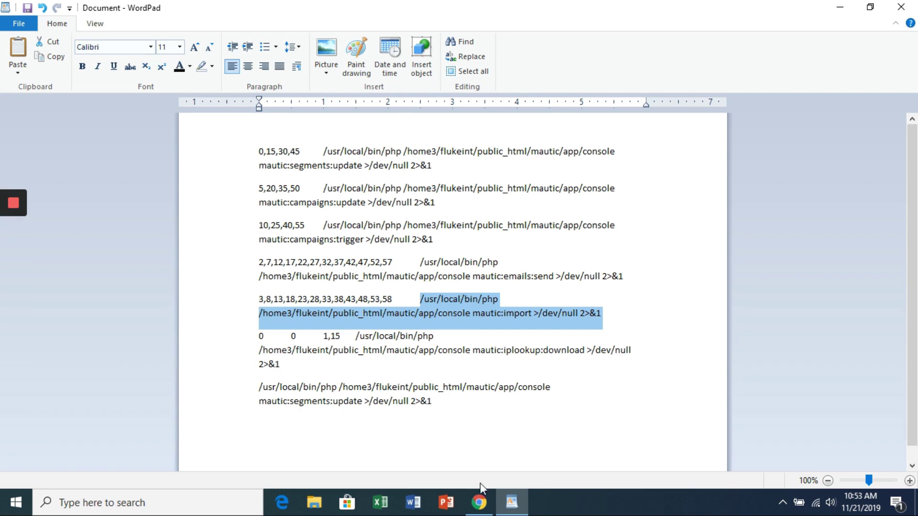
{"action": "left_click", "coordinate": [482, 442]}
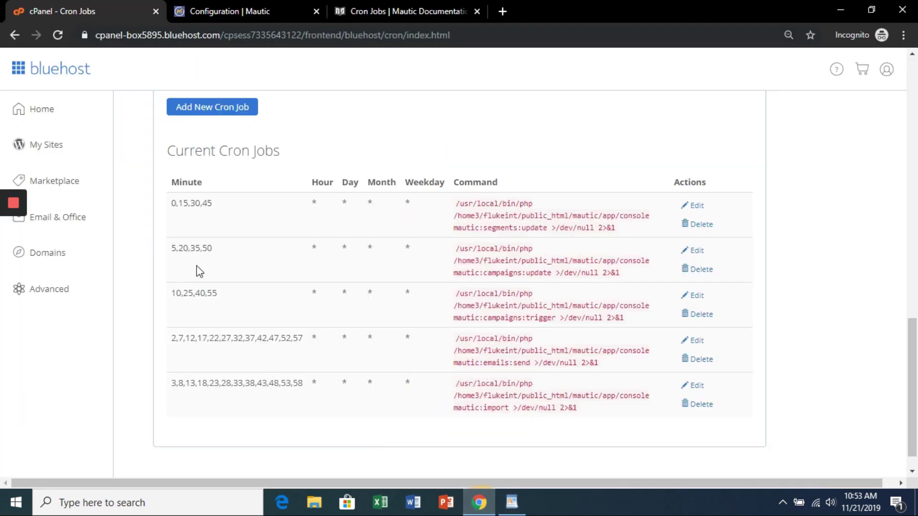
Step: Add a cron job running mautic:iplookup:download with the 'On the 1st and 15th of the Month' preset
{"action": "scroll", "coordinate": [196, 266], "scroll_direction": "up", "scroll_amount": 7}
{"action": "left_click", "coordinate": [266, 182]}
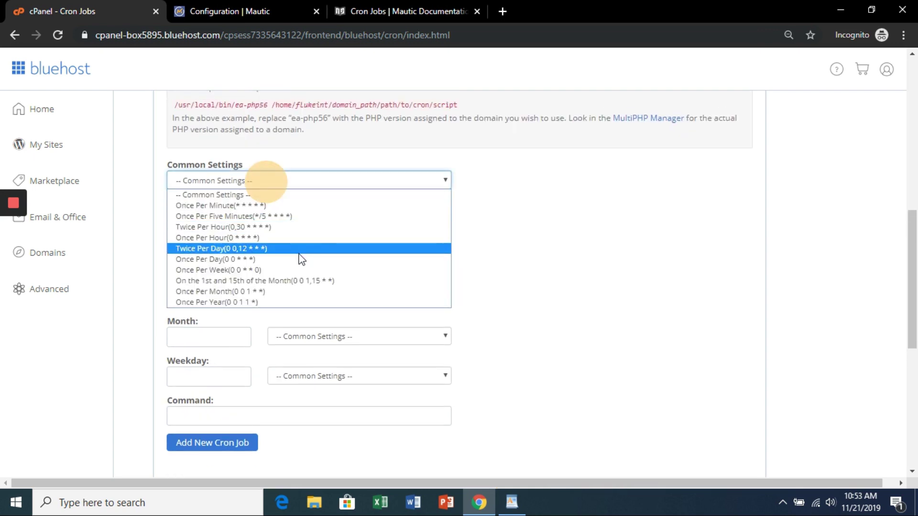
{"action": "left_click", "coordinate": [299, 281]}
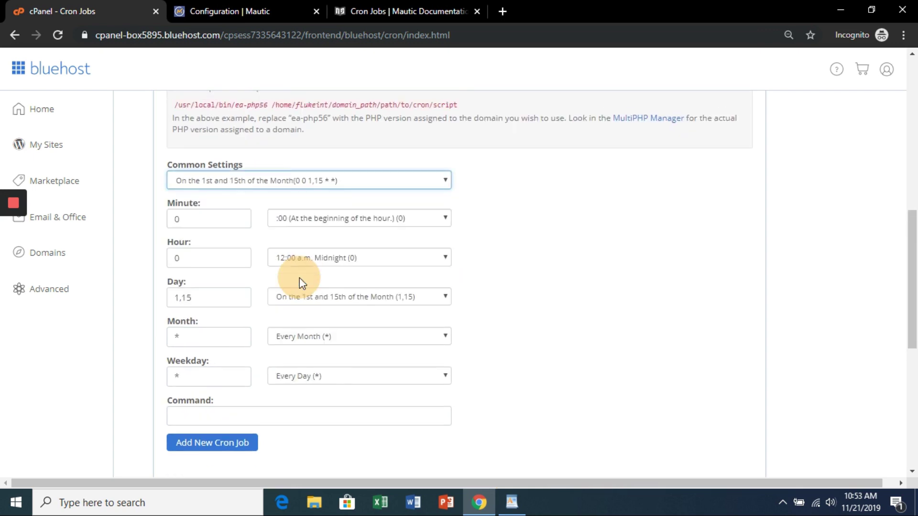
{"action": "scroll", "coordinate": [305, 370], "scroll_direction": "down", "scroll_amount": 2}
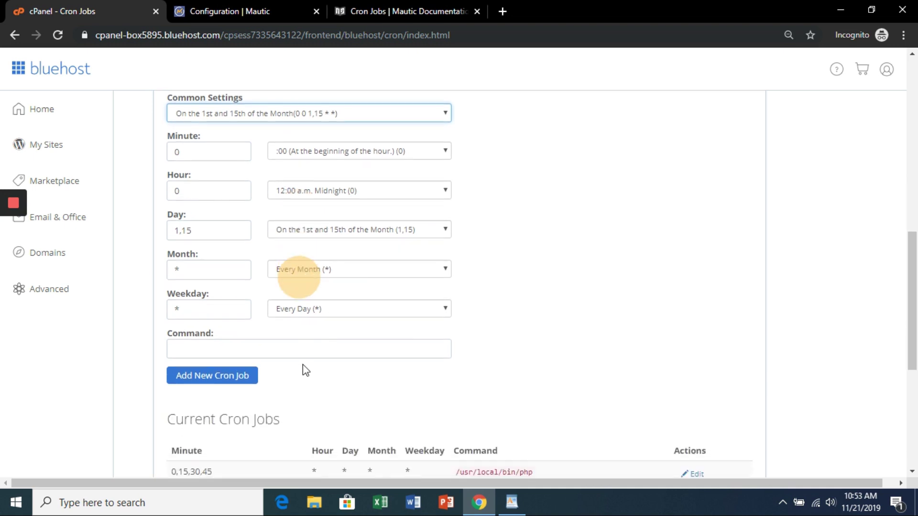
{"action": "left_click", "coordinate": [516, 503]}
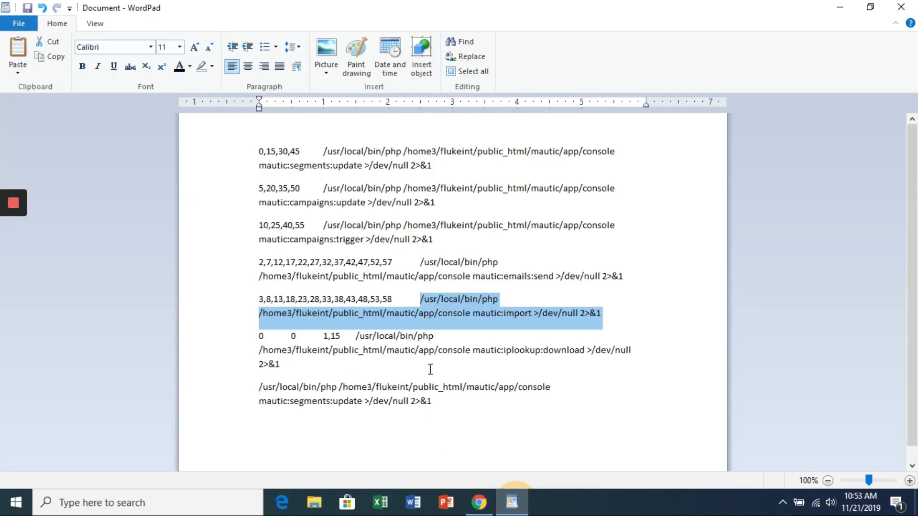
{"action": "left_click_drag", "start_coordinate": [356, 338], "coordinate": [373, 366]}
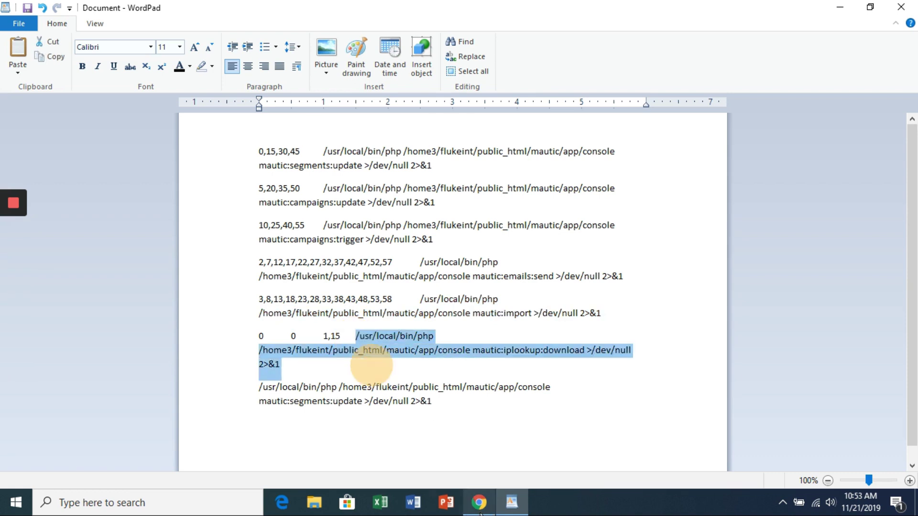
{"action": "key", "text": "alt+Tab"}
{"action": "left_click", "coordinate": [258, 344]}
{"action": "key", "text": "ctrl+v"}
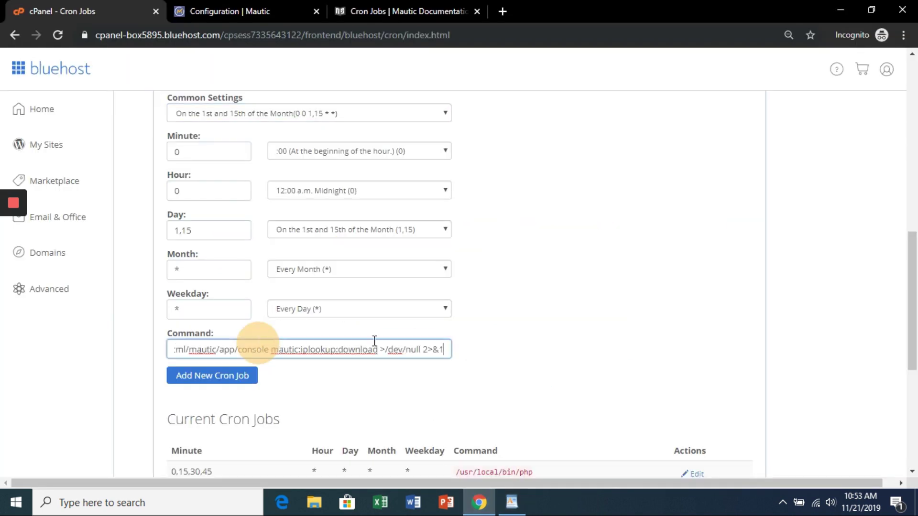
{"action": "left_click", "coordinate": [242, 374]}
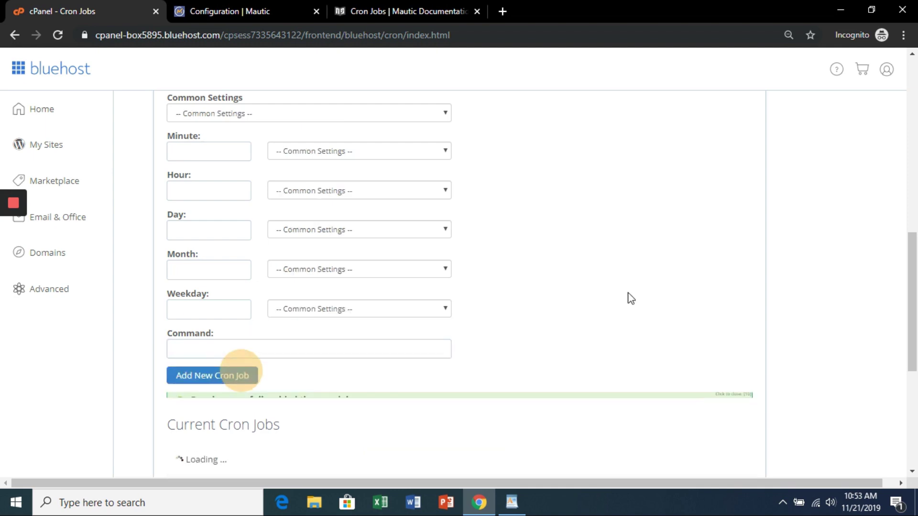
{"action": "scroll", "coordinate": [595, 275], "scroll_direction": "down", "scroll_amount": 6}
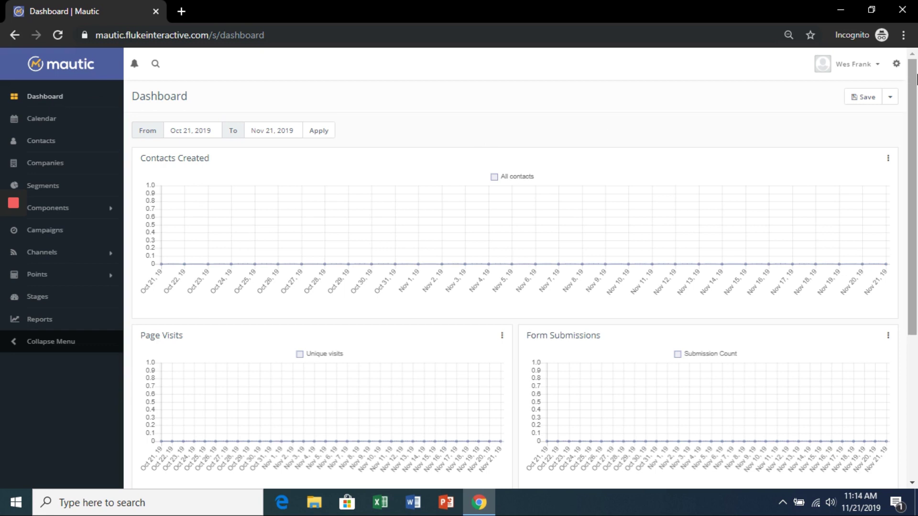
Step: In Configuration, search 'toro' and choose America/Toronto as the default timezone
{"action": "left_click", "coordinate": [898, 67]}
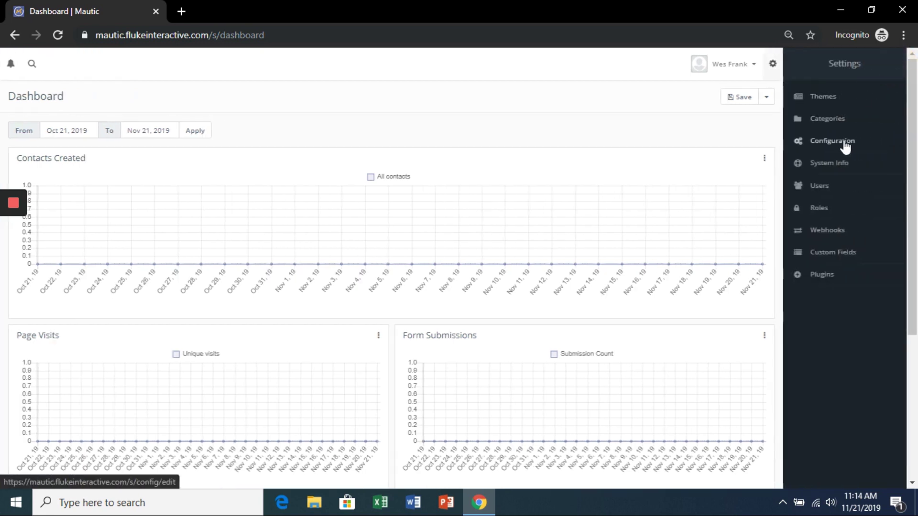
{"action": "left_click", "coordinate": [845, 142]}
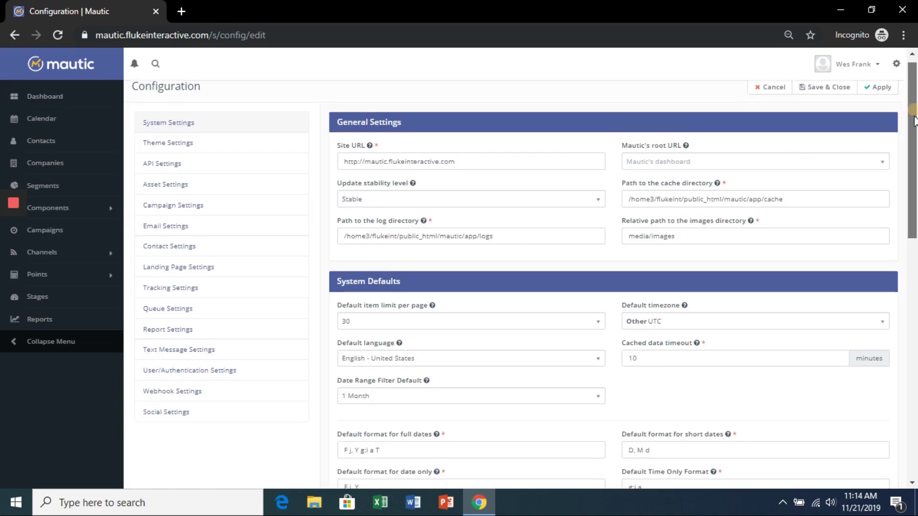
{"action": "scroll", "coordinate": [699, 237], "scroll_direction": "down", "scroll_amount": 2}
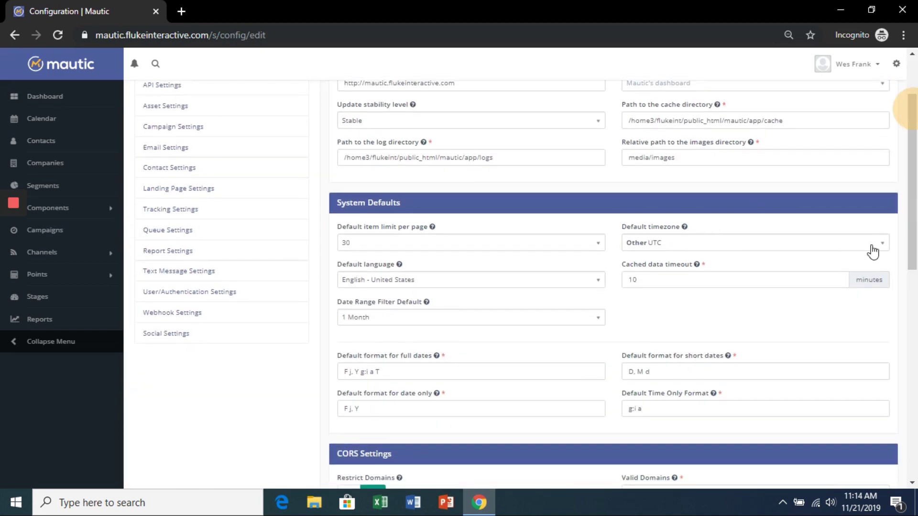
{"action": "left_click", "coordinate": [873, 244]}
{"action": "type", "text": "toro"}
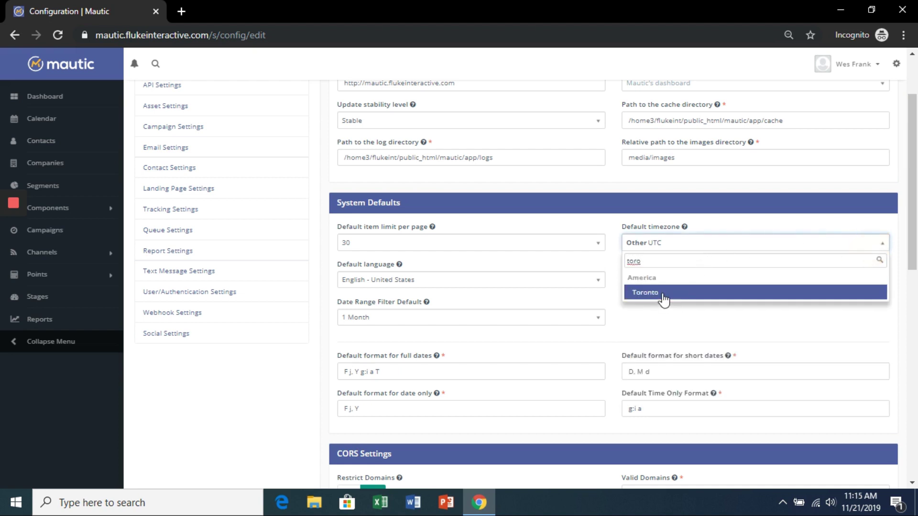
{"action": "left_click", "coordinate": [663, 293]}
Step: Enter https:/flukeinteractive.com as the valid CORS domain
{"action": "scroll", "coordinate": [913, 192], "scroll_direction": "down", "scroll_amount": 4}
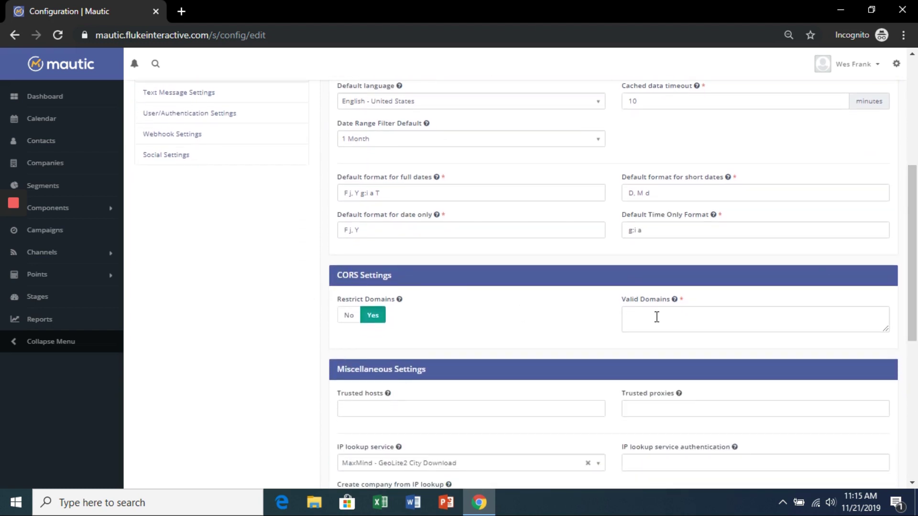
{"action": "left_click", "coordinate": [656, 317]}
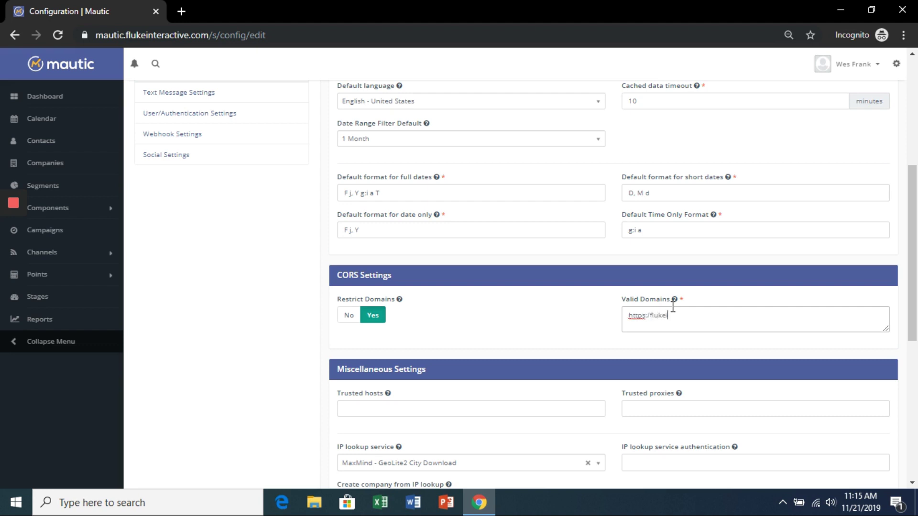
{"action": "type", "text": "https:/flukeinteractive.com"}
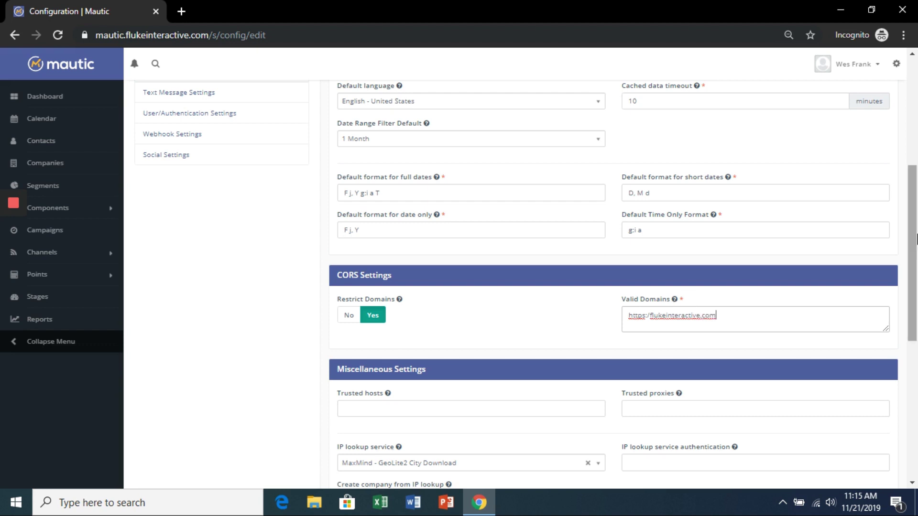
Step: Turn on Create company from IP lookup and fetch the IP lookup data store
{"action": "left_click_drag", "start_coordinate": [915, 224], "coordinate": [916, 319]}
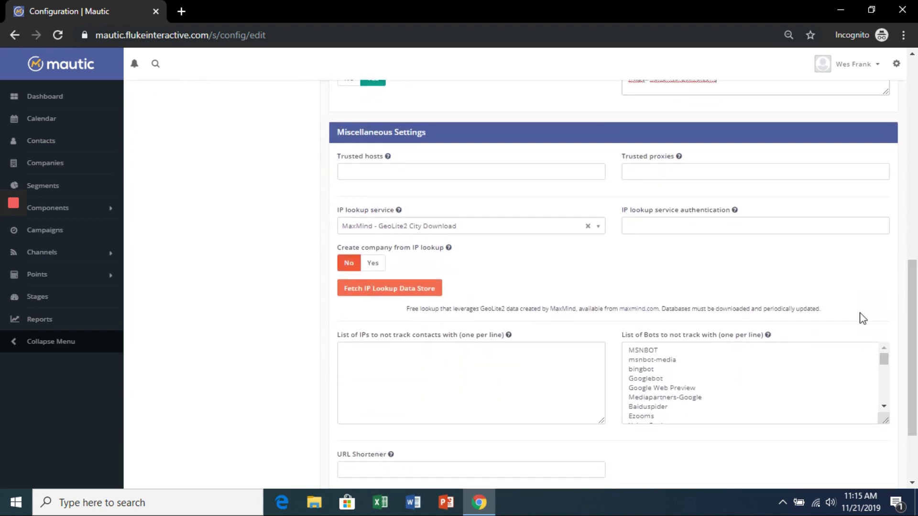
{"action": "left_click", "coordinate": [373, 263]}
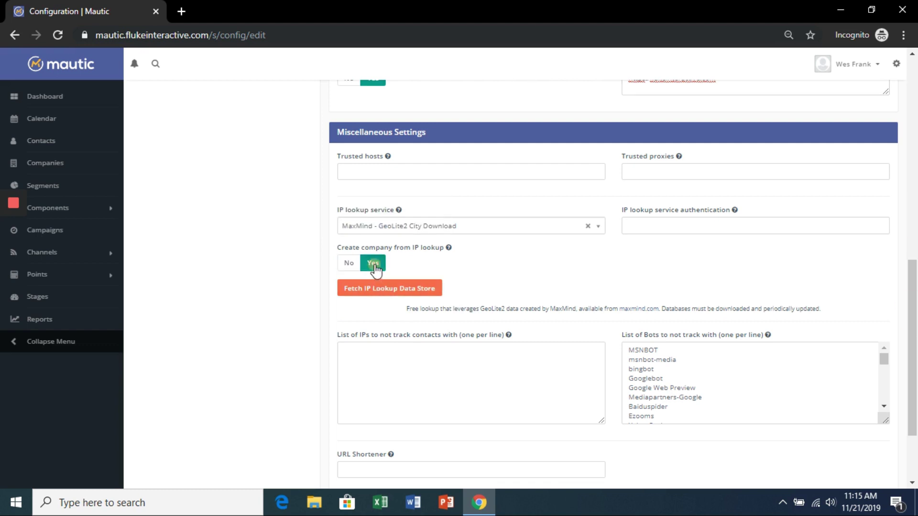
{"action": "left_click", "coordinate": [389, 297]}
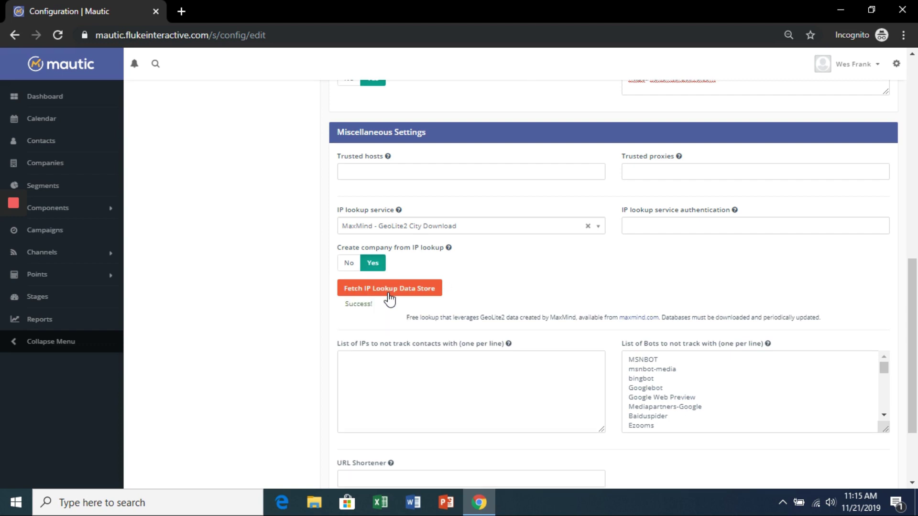
Step: Apply the configuration changes, then Save & Close to return to the dashboard
{"action": "scroll", "coordinate": [917, 366], "scroll_direction": "down", "scroll_amount": 1}
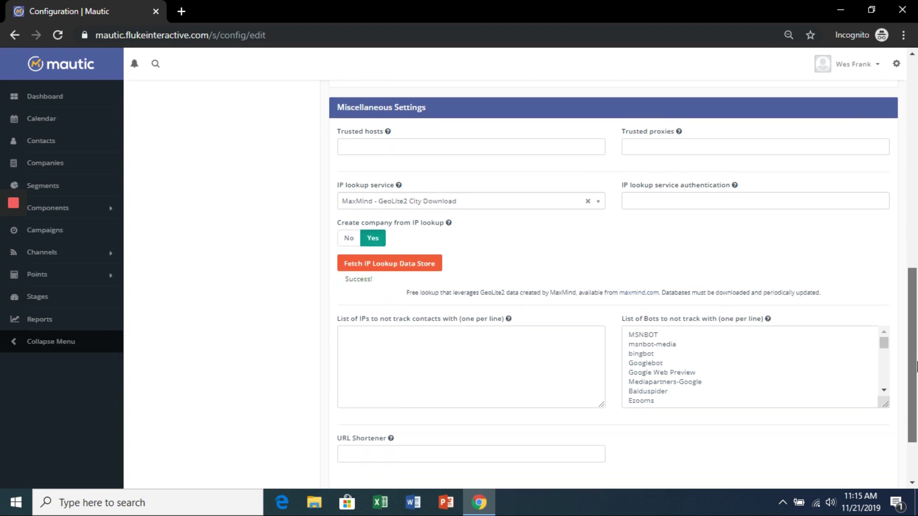
{"action": "left_click_drag", "start_coordinate": [916, 366], "coordinate": [917, 158]}
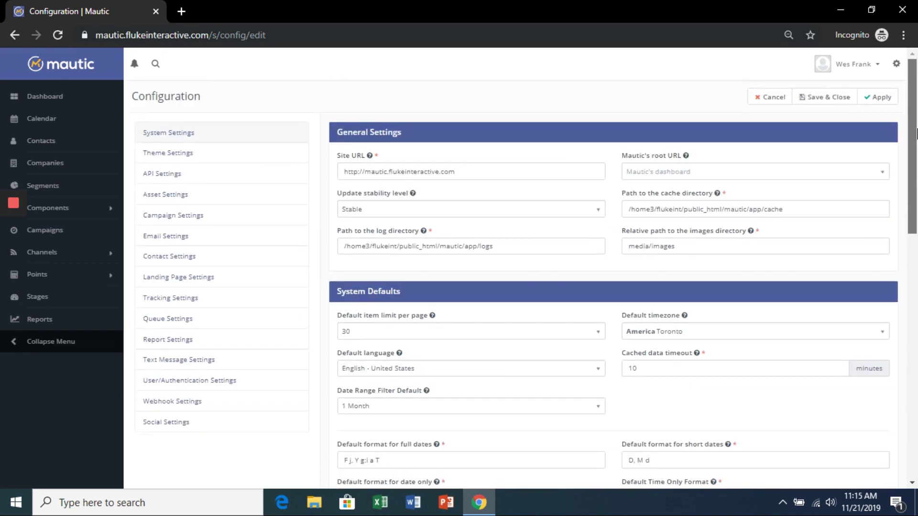
{"action": "left_click", "coordinate": [882, 102]}
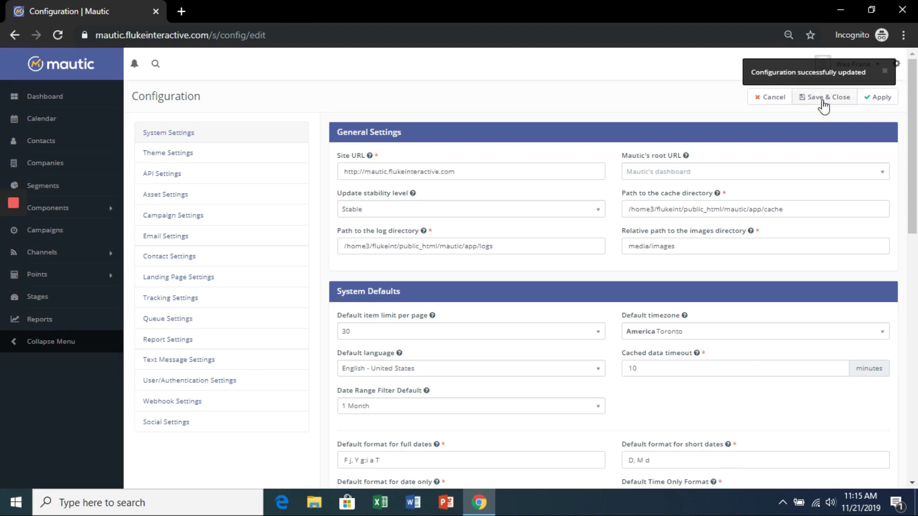
{"action": "left_click", "coordinate": [823, 100]}
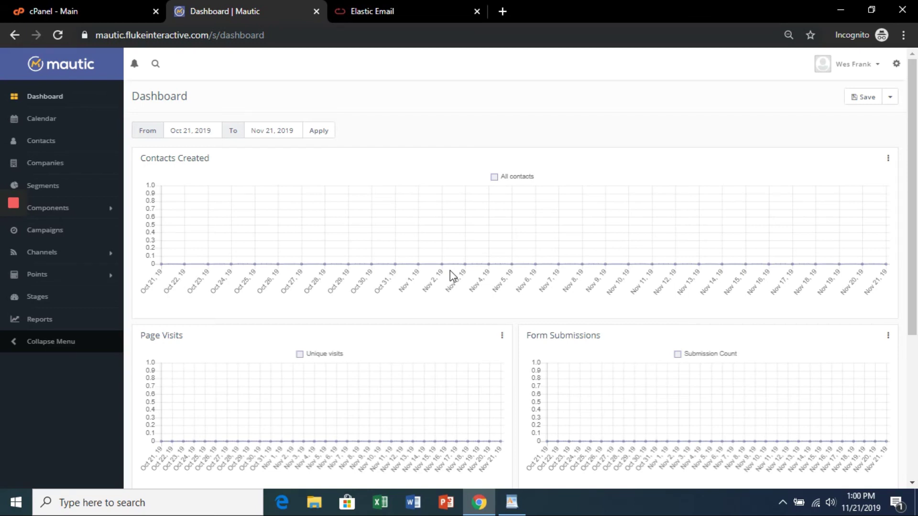
Step: Open Configuration's Email Settings and review the mail sending services, leaving PHP Mail selected
{"action": "left_click", "coordinate": [896, 63]}
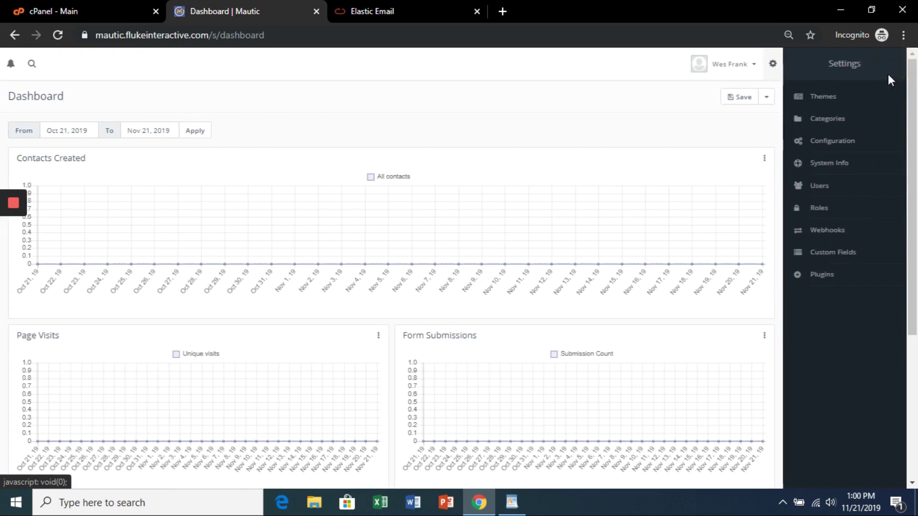
{"action": "left_click", "coordinate": [834, 142]}
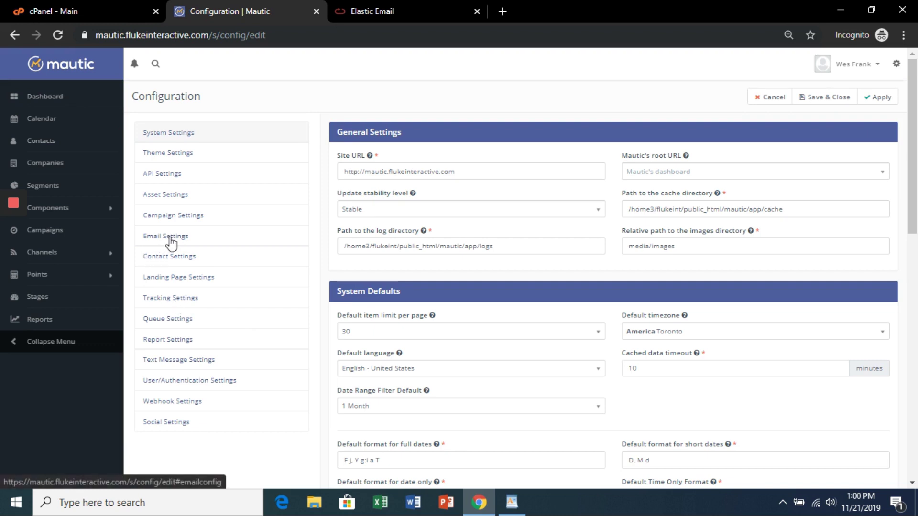
{"action": "left_click", "coordinate": [170, 243]}
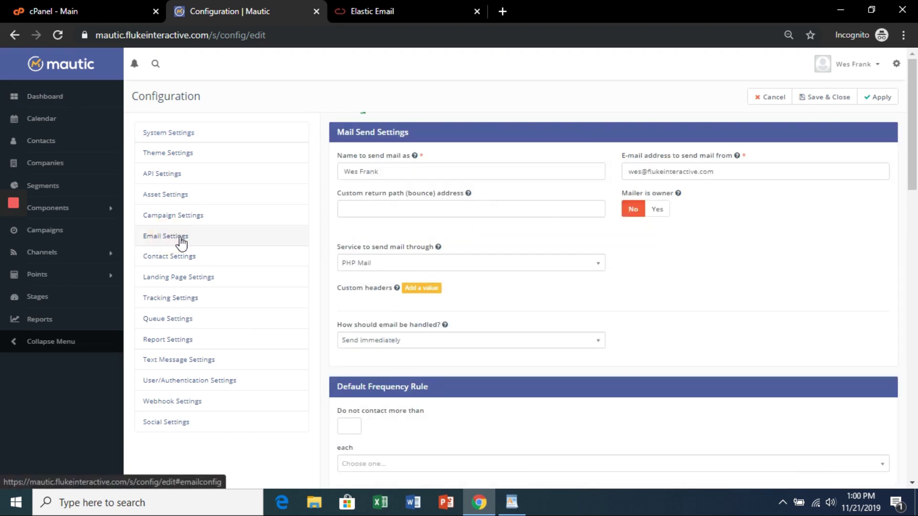
{"action": "left_click", "coordinate": [590, 268]}
{"action": "scroll", "coordinate": [501, 310], "scroll_direction": "down", "scroll_amount": 3}
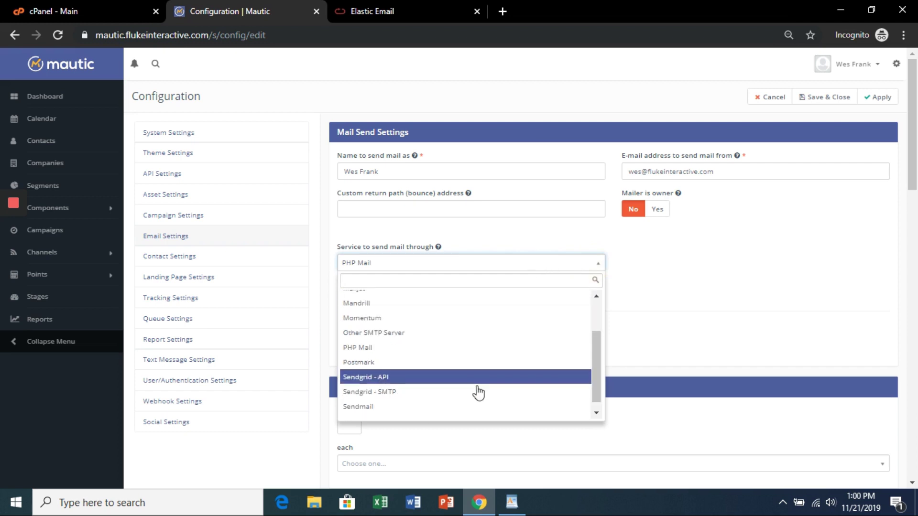
{"action": "scroll", "coordinate": [471, 383], "scroll_direction": "up", "scroll_amount": 2}
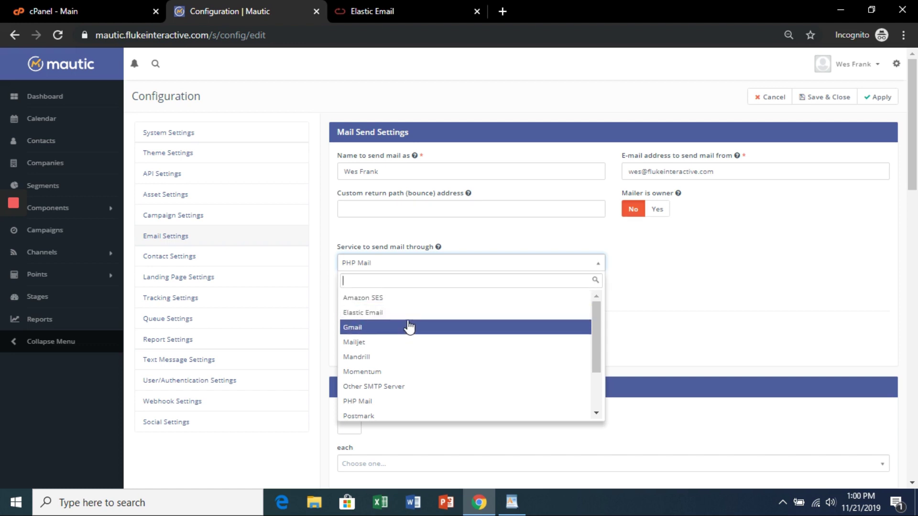
{"action": "left_click", "coordinate": [394, 6]}
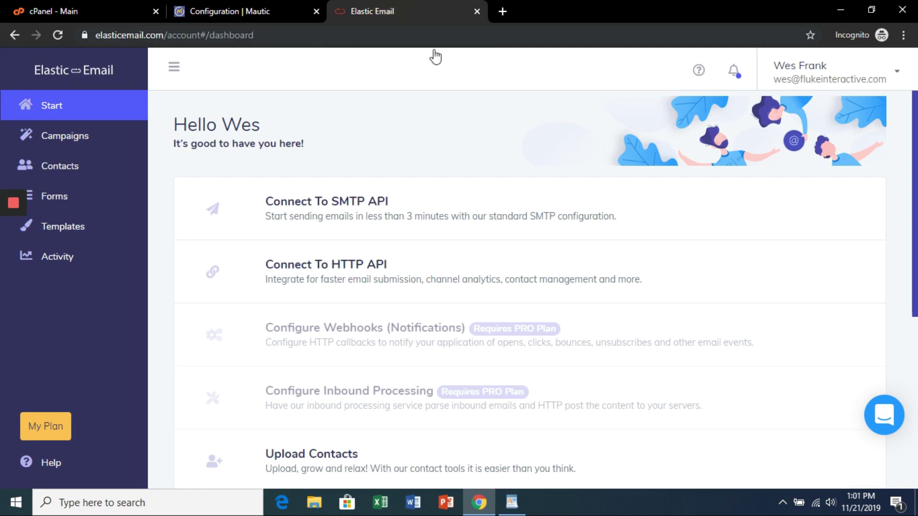
Step: Move from the Elastic Email dashboard to the Bluehost cPanel main page
{"action": "left_click", "coordinate": [98, 10]}
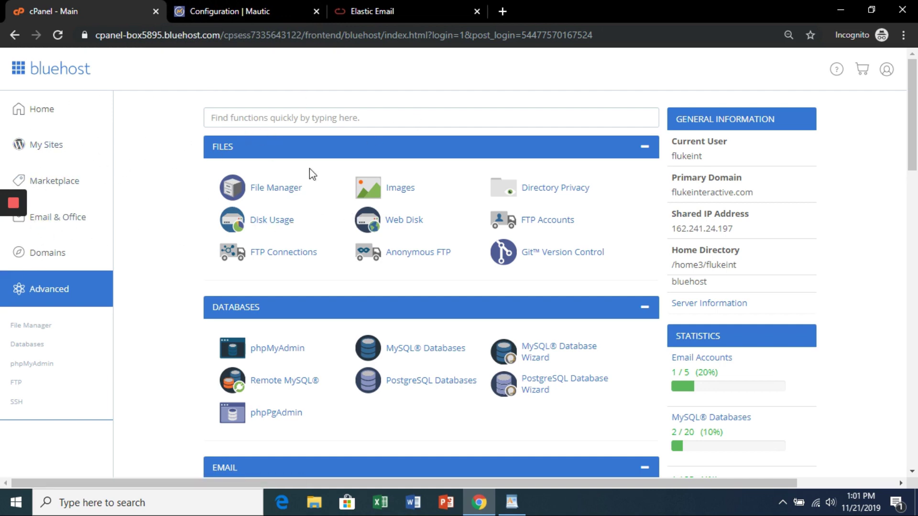
Step: From cPanel's Email Accounts list, open webmail for the domain mailbox
{"action": "scroll", "coordinate": [325, 184], "scroll_direction": "down", "scroll_amount": 2}
{"action": "scroll", "coordinate": [328, 187], "scroll_direction": "down", "scroll_amount": 5}
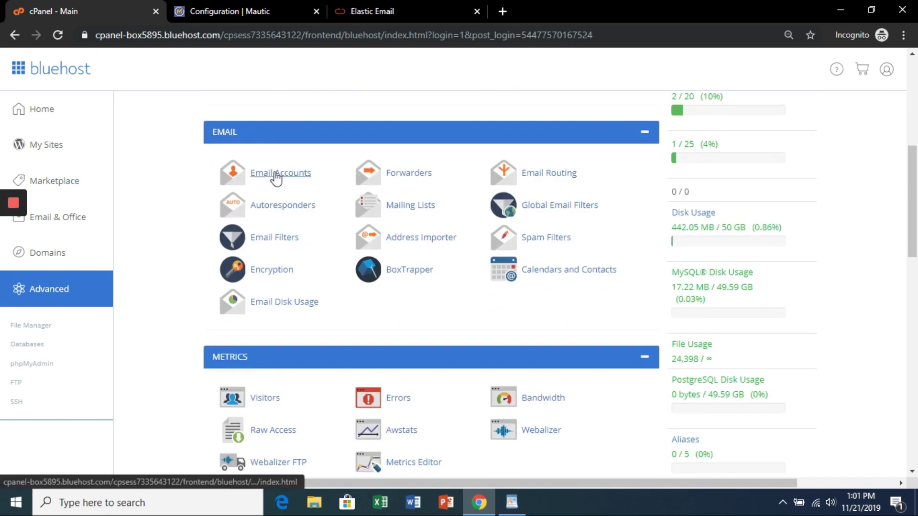
{"action": "left_click", "coordinate": [277, 174]}
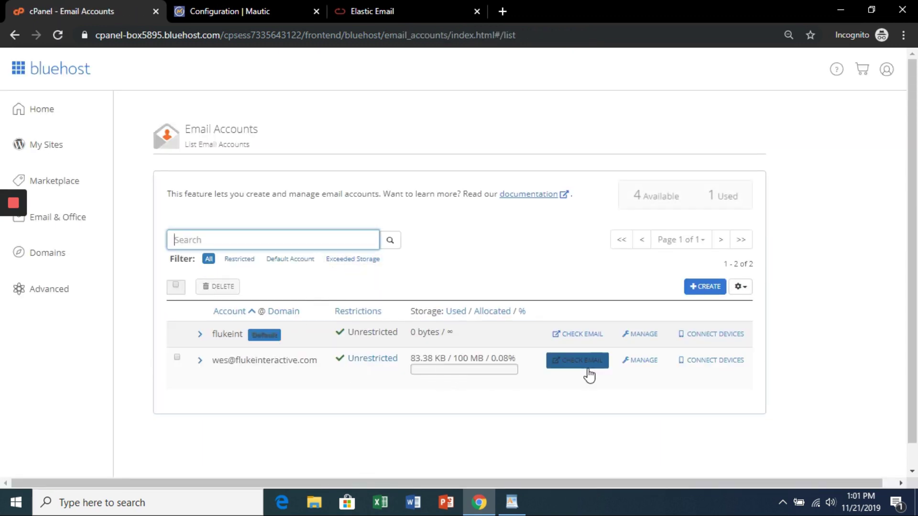
{"action": "left_click", "coordinate": [580, 366]}
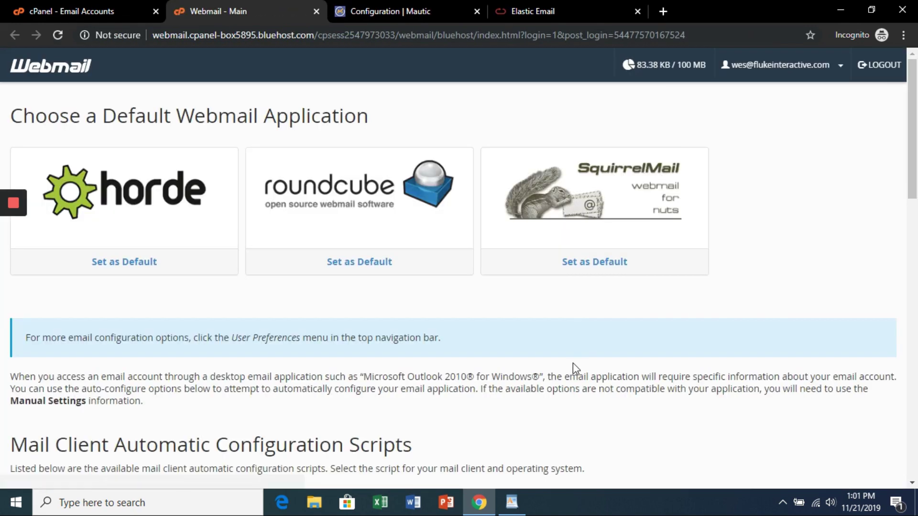
Step: Open the Roundcube inbox and read the 'Please confirm your Elastic Email account' message
{"action": "left_click", "coordinate": [369, 205]}
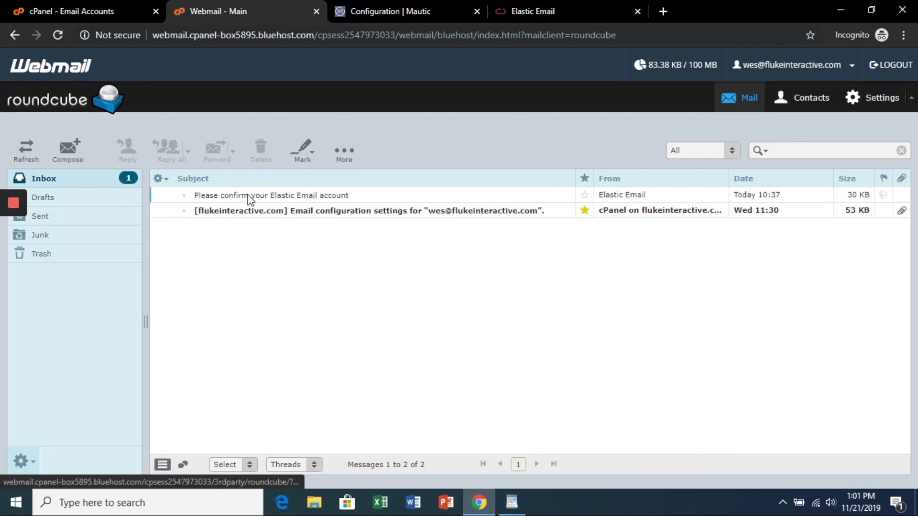
{"action": "double_click", "coordinate": [249, 196]}
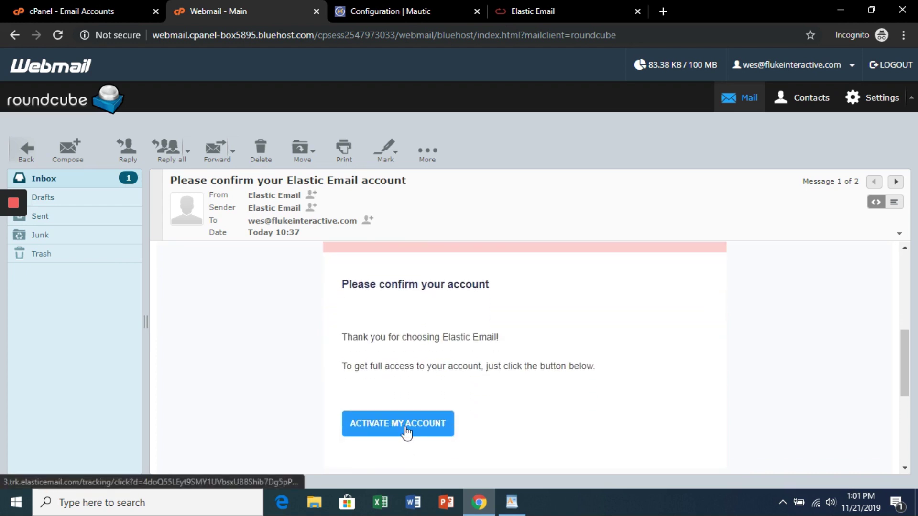
Step: Copy the API key from Elastic Email's Connect To HTTP API settings and return to Mautic
{"action": "left_click", "coordinate": [316, 10]}
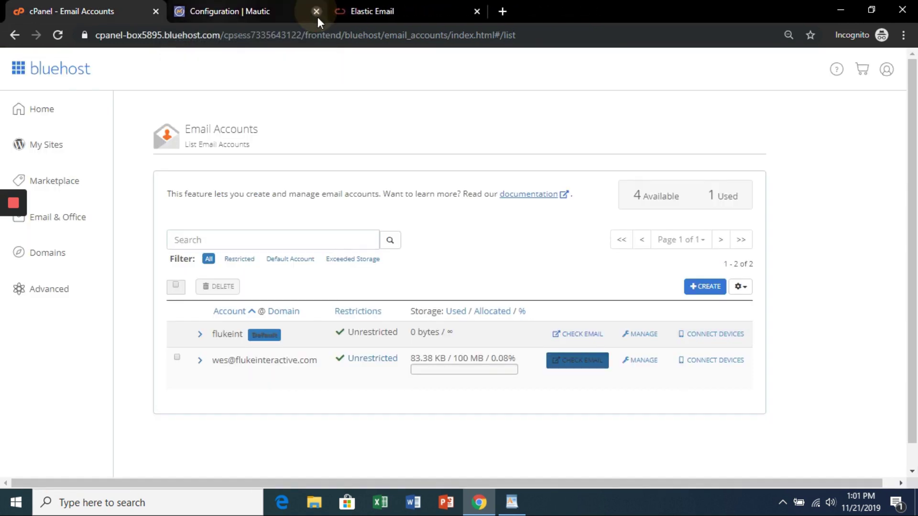
{"action": "left_click", "coordinate": [391, 10]}
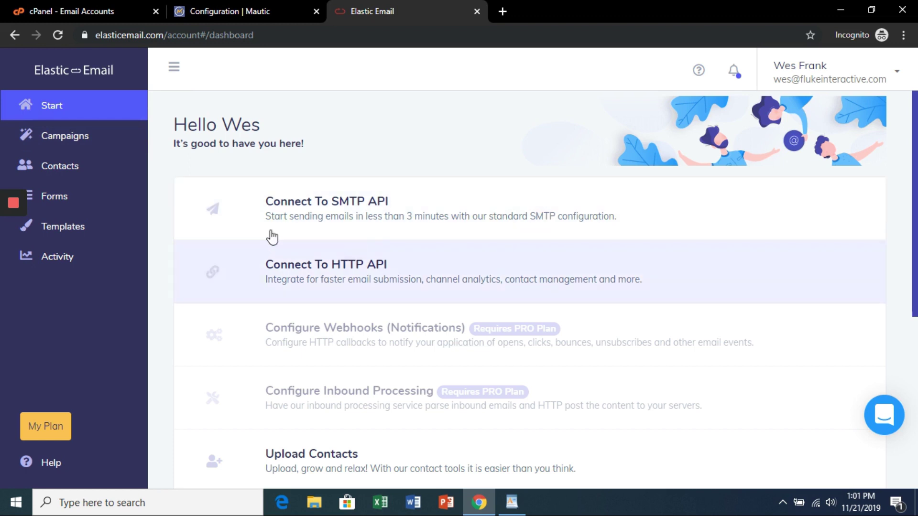
{"action": "left_click", "coordinate": [306, 298]}
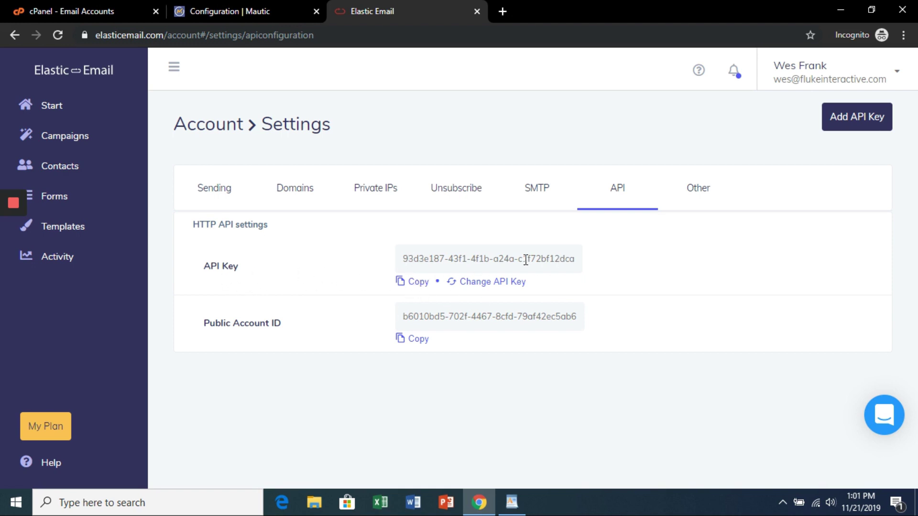
{"action": "left_click", "coordinate": [410, 286]}
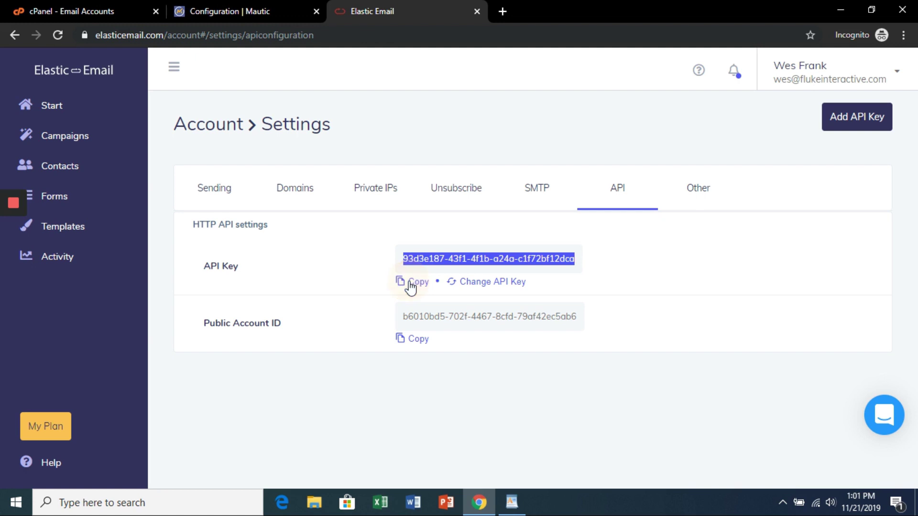
{"action": "left_click", "coordinate": [224, 14]}
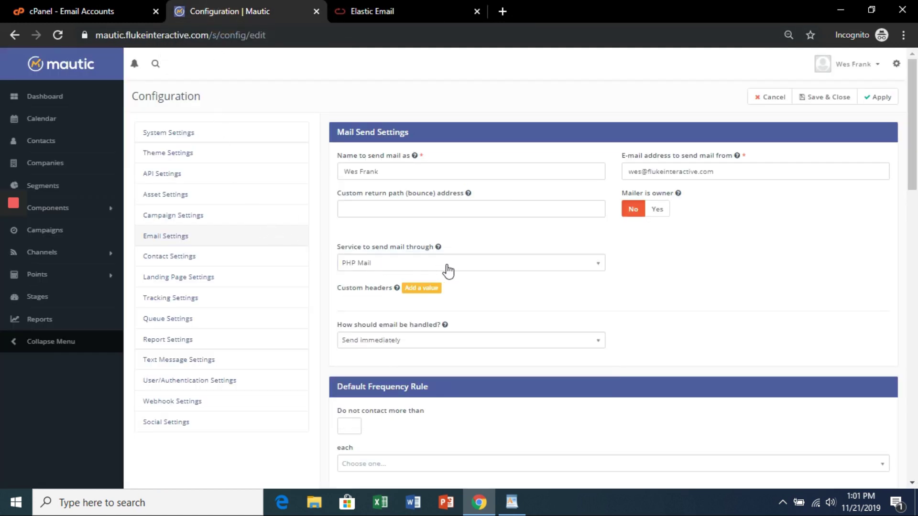
Step: Switch the mail service to Other SMTP Server with Login authentication
{"action": "left_click", "coordinate": [468, 269]}
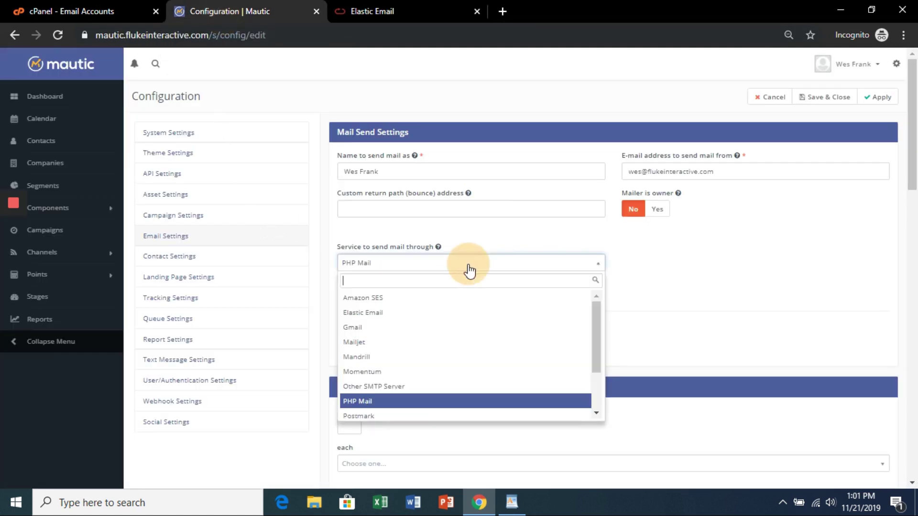
{"action": "left_click", "coordinate": [408, 393]}
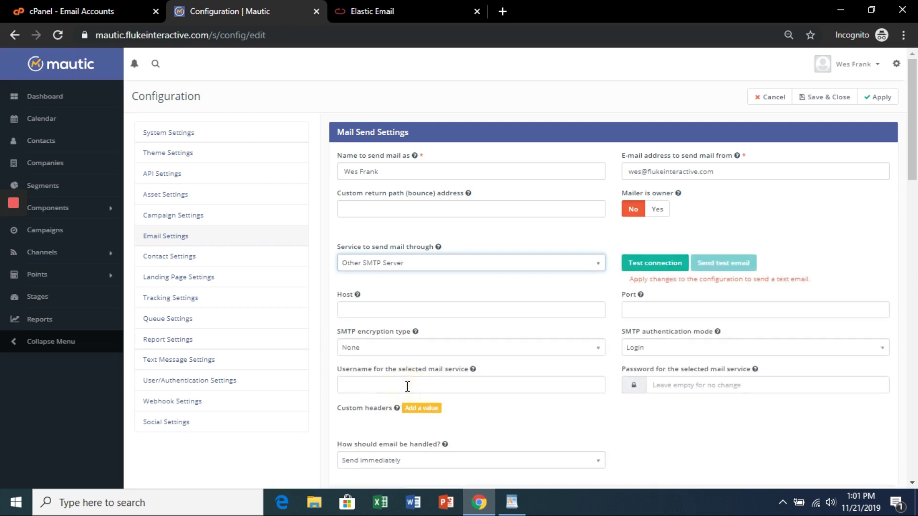
{"action": "left_click", "coordinate": [674, 352]}
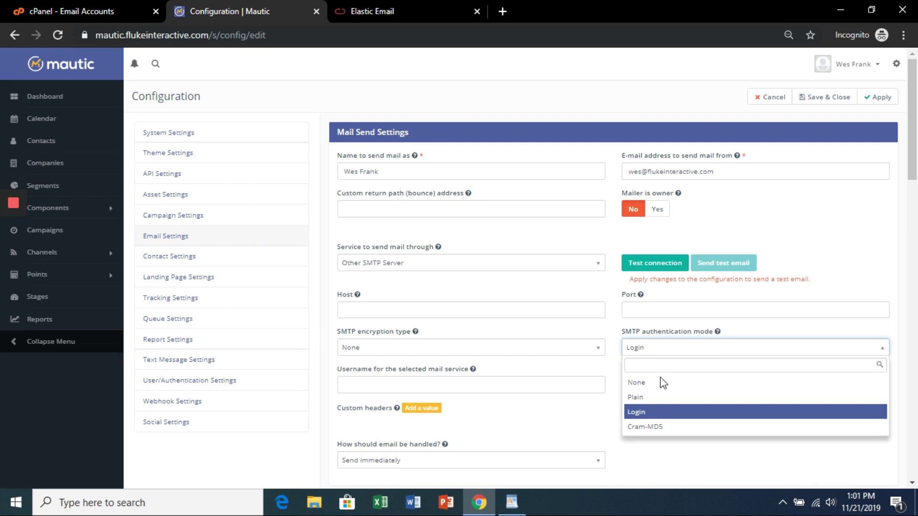
{"action": "left_click", "coordinate": [646, 413]}
Step: Paste the mail service password and enter the sender's e-mail address as username
{"action": "left_click", "coordinate": [681, 388]}
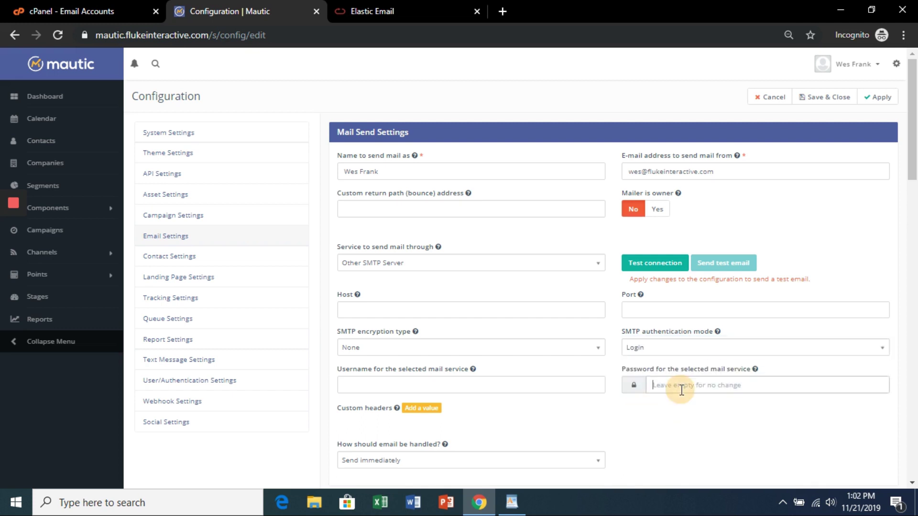
{"action": "key", "text": "ctrl+v"}
{"action": "left_click", "coordinate": [437, 387]}
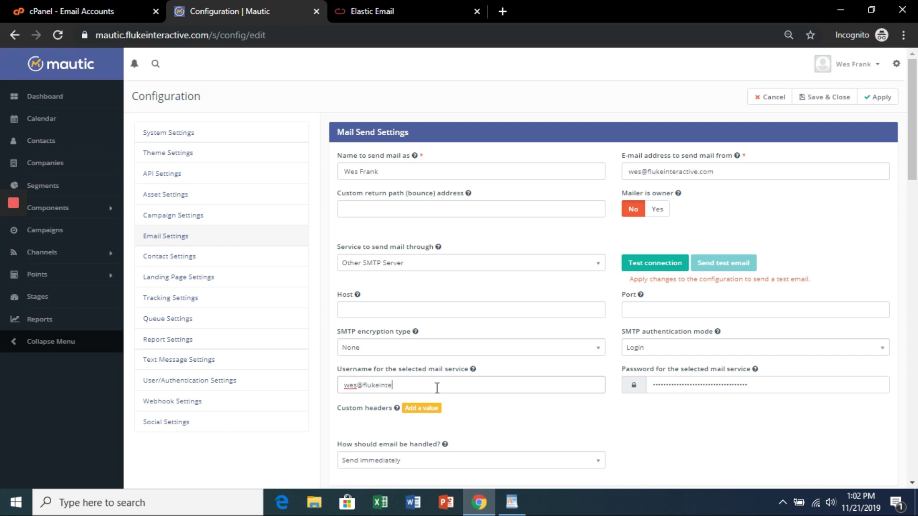
Step: Copy the host smtp.elasticemail.com from the WordPad notes
{"action": "left_click", "coordinate": [511, 503]}
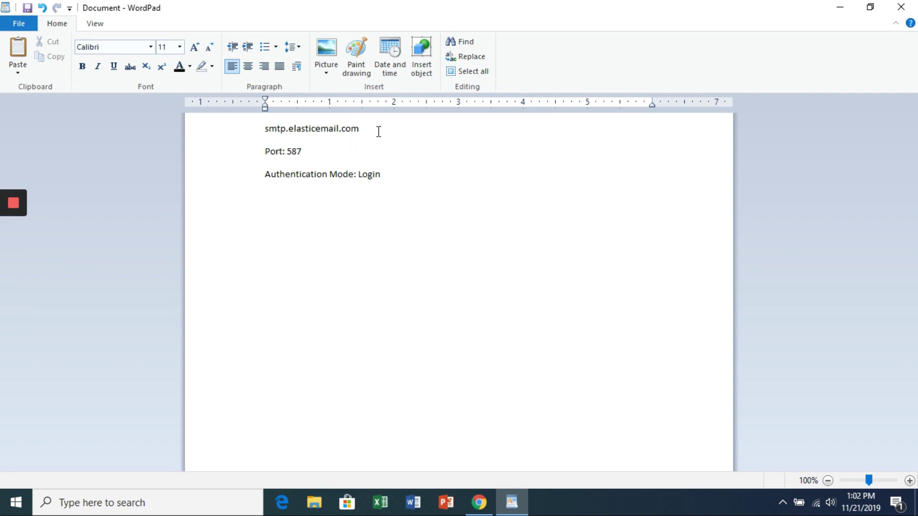
{"action": "left_click_drag", "start_coordinate": [374, 129], "coordinate": [265, 127]}
{"action": "key", "text": "ctrl+c"}
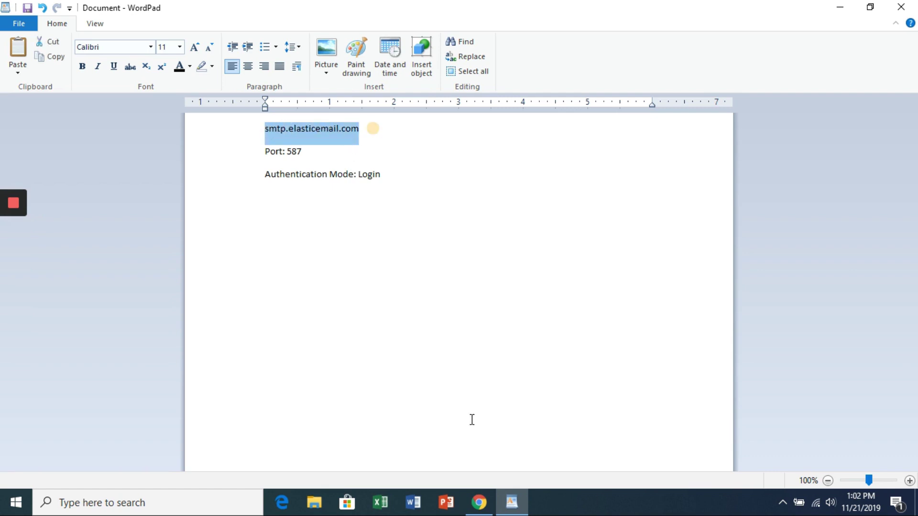
{"action": "key", "text": "alt+Tab"}
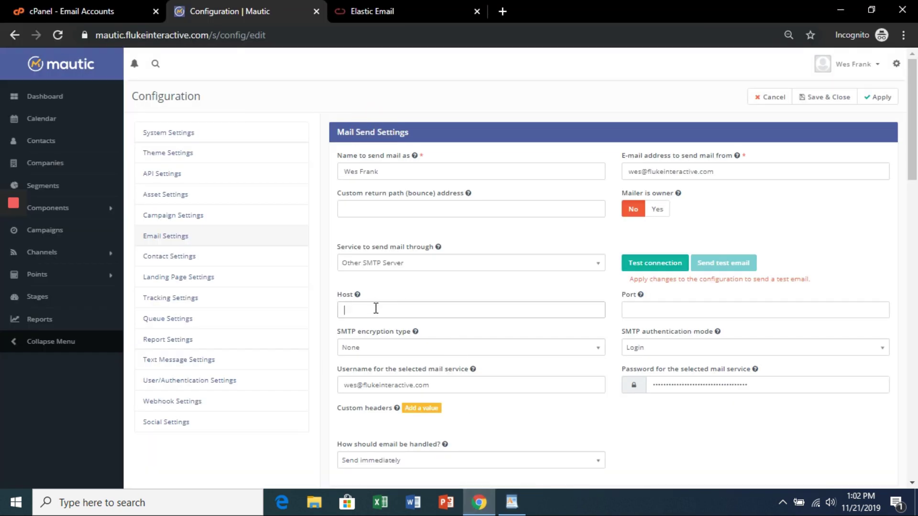
Step: Set host smtp.elasticemail.com and port 587, then apply the configuration
{"action": "key", "text": "ctrl+v"}
{"action": "left_click", "coordinate": [687, 306]}
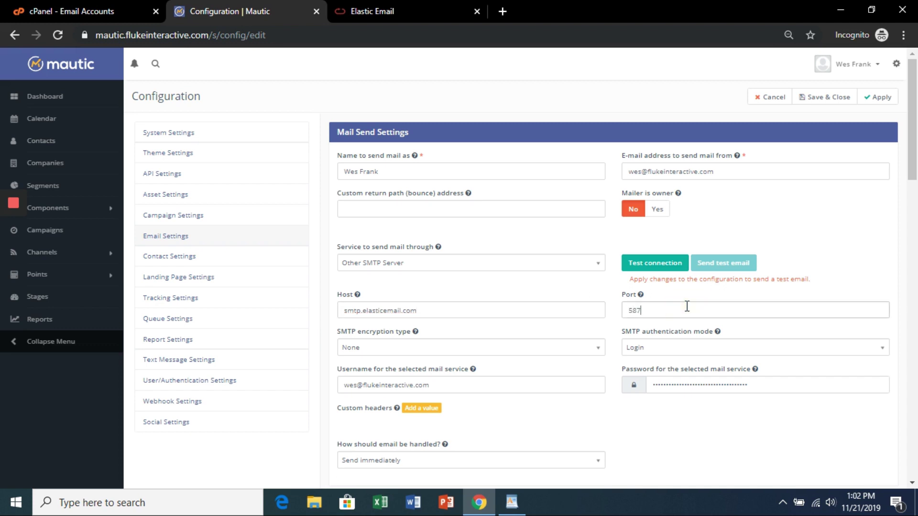
{"action": "left_click", "coordinate": [880, 97]}
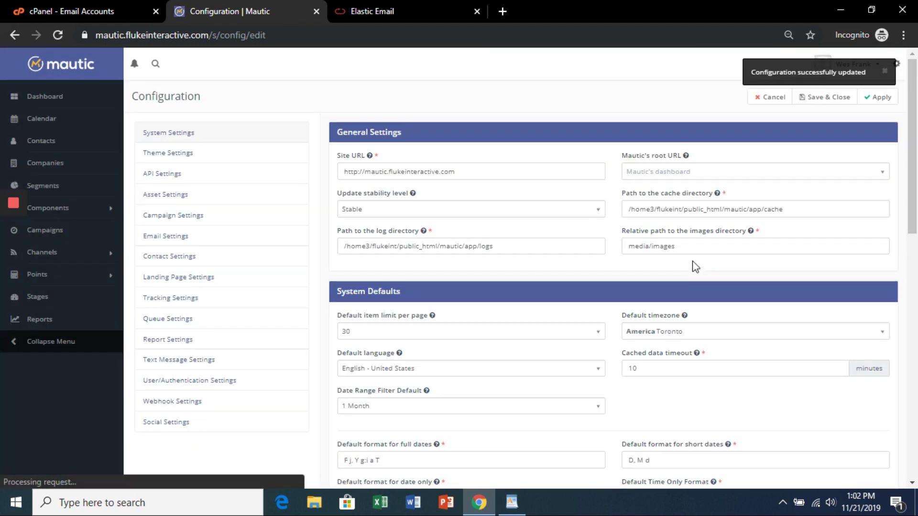
Step: Test Mautic's SMTP connection to Elastic Email and send a test email
{"action": "left_click", "coordinate": [176, 242]}
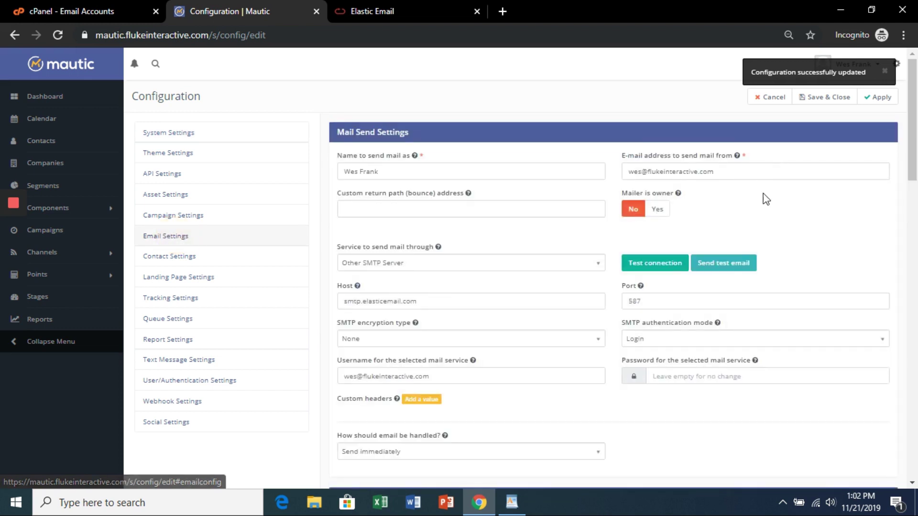
{"action": "left_click", "coordinate": [656, 264]}
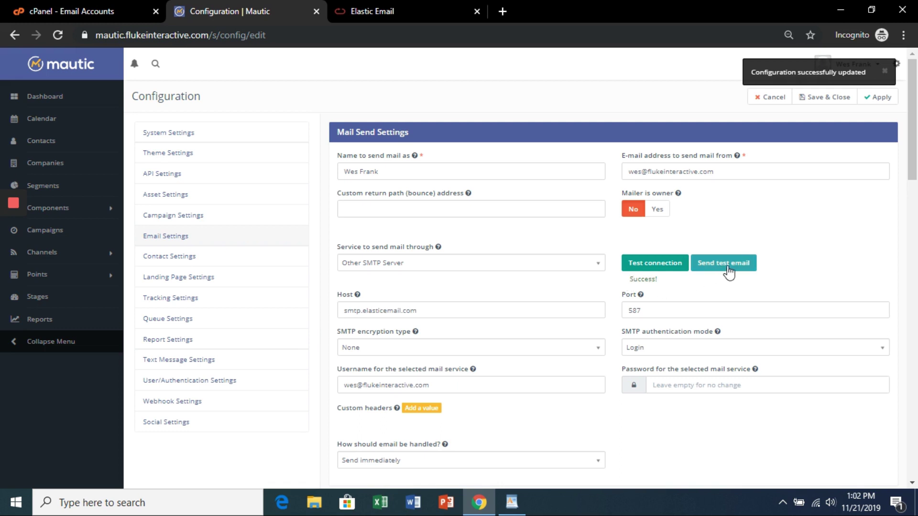
{"action": "left_click", "coordinate": [728, 272]}
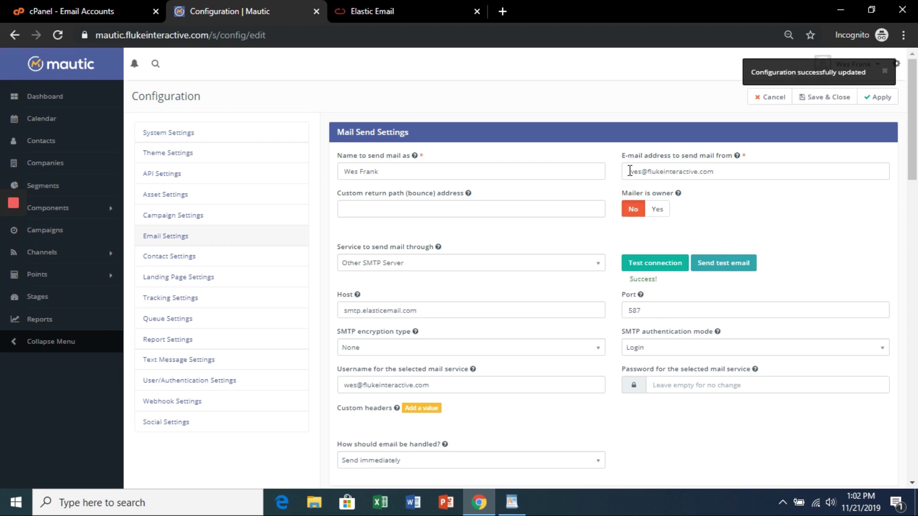
{"action": "left_click_drag", "start_coordinate": [722, 172], "coordinate": [625, 175]}
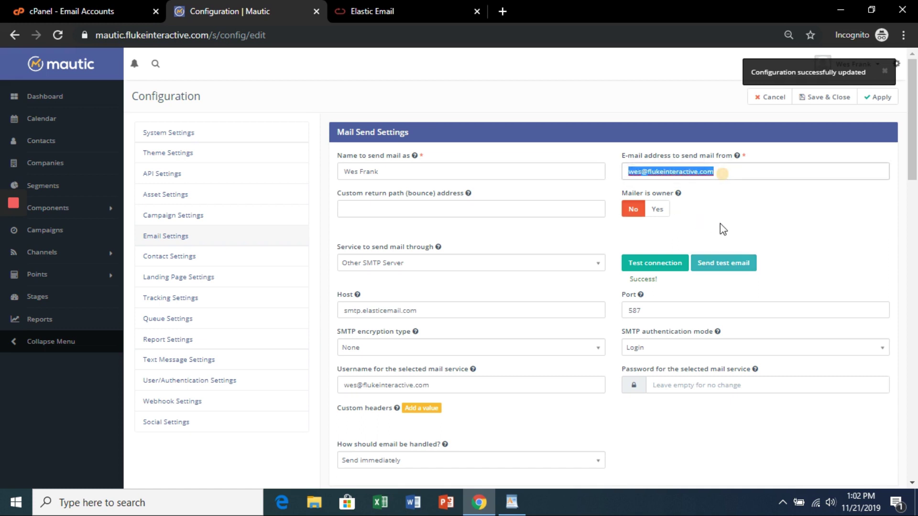
{"action": "left_click", "coordinate": [800, 235]}
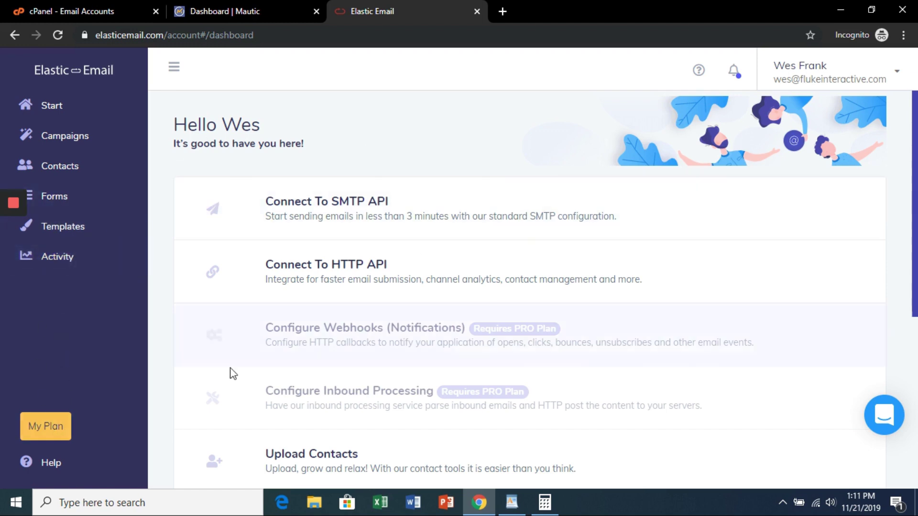
Step: Show Elastic Email's pay-as-you-go pricing of $0.09 per 1000 emails, with Calculator launched
{"action": "left_click", "coordinate": [46, 433]}
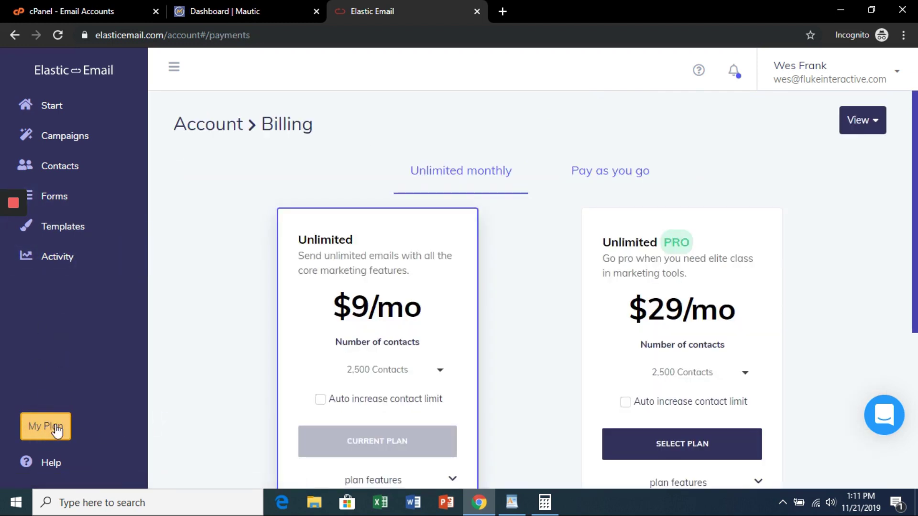
{"action": "left_click", "coordinate": [606, 181]}
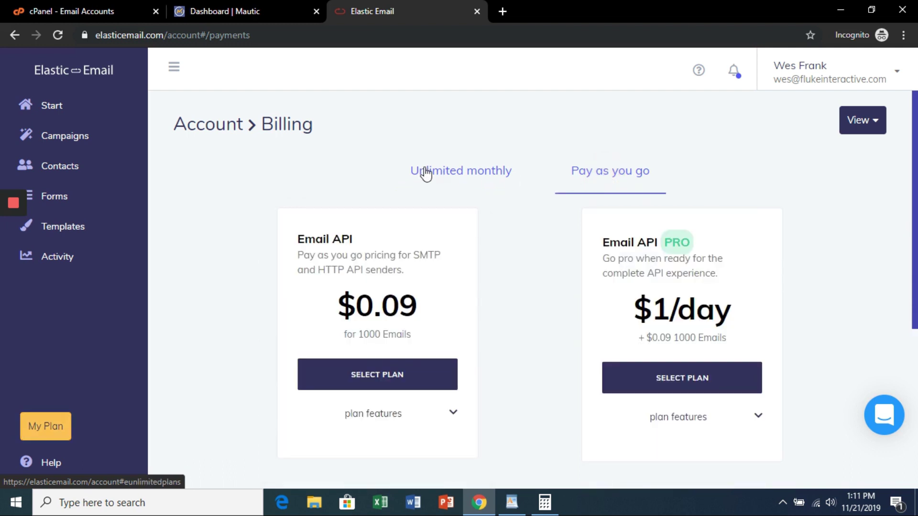
{"action": "scroll", "coordinate": [423, 180], "scroll_direction": "down", "scroll_amount": 1}
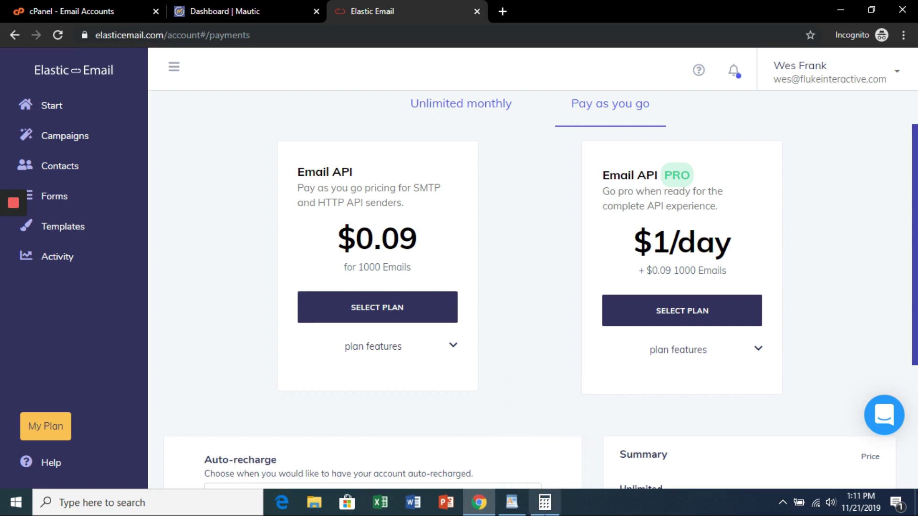
{"action": "left_click", "coordinate": [545, 502]}
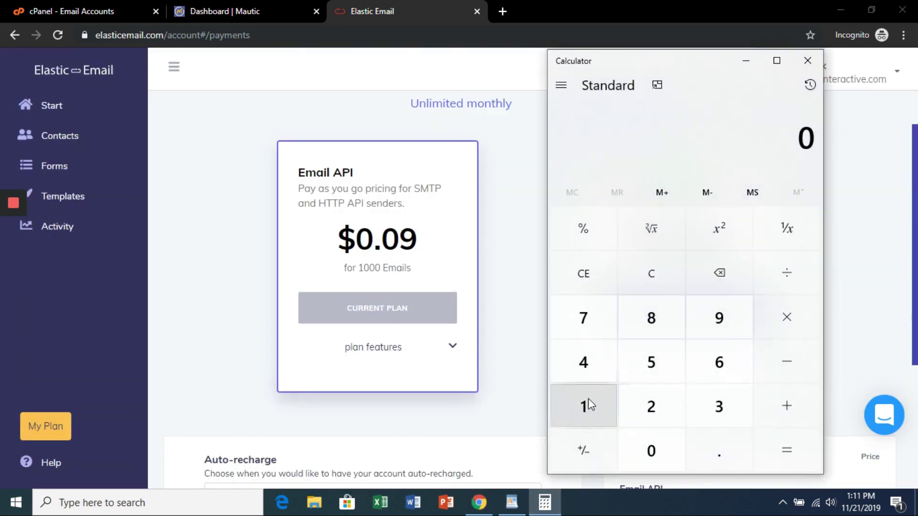
Step: In Calculator, divide 100000 emails by 1000 to get 100
{"action": "left_click", "coordinate": [588, 402]}
{"action": "left_click", "coordinate": [640, 446]}
{"action": "left_click", "coordinate": [639, 447]}
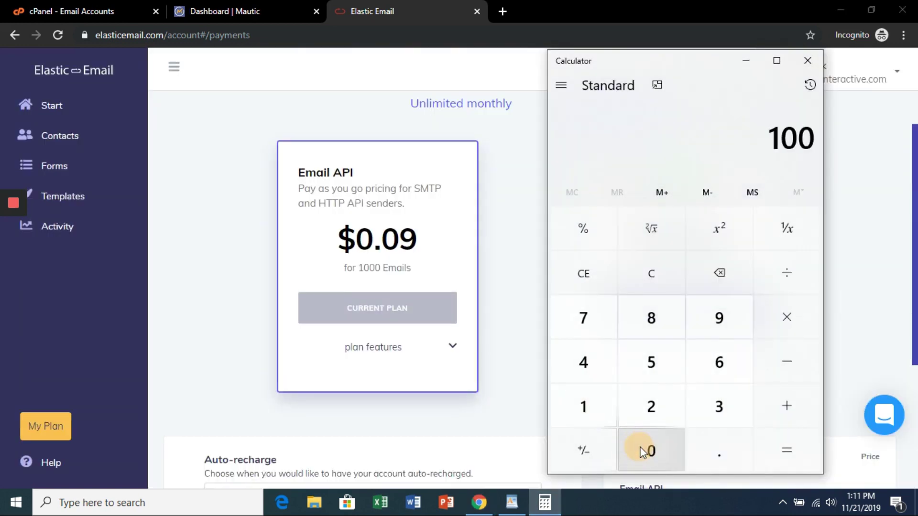
{"action": "left_click", "coordinate": [639, 447]}
{"action": "left_click", "coordinate": [640, 447]}
{"action": "left_click", "coordinate": [640, 447]}
{"action": "left_click", "coordinate": [797, 277]}
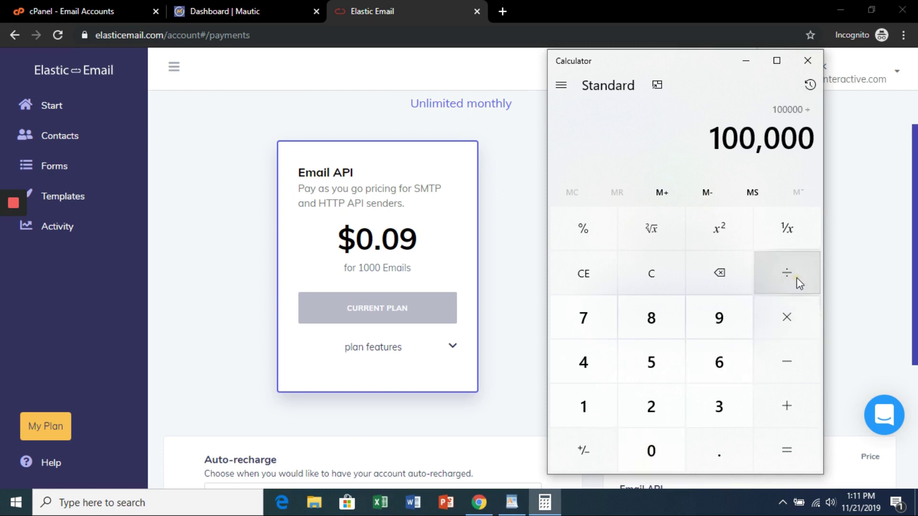
{"action": "left_click", "coordinate": [593, 406]}
{"action": "left_click", "coordinate": [662, 446]}
{"action": "left_click", "coordinate": [662, 446]}
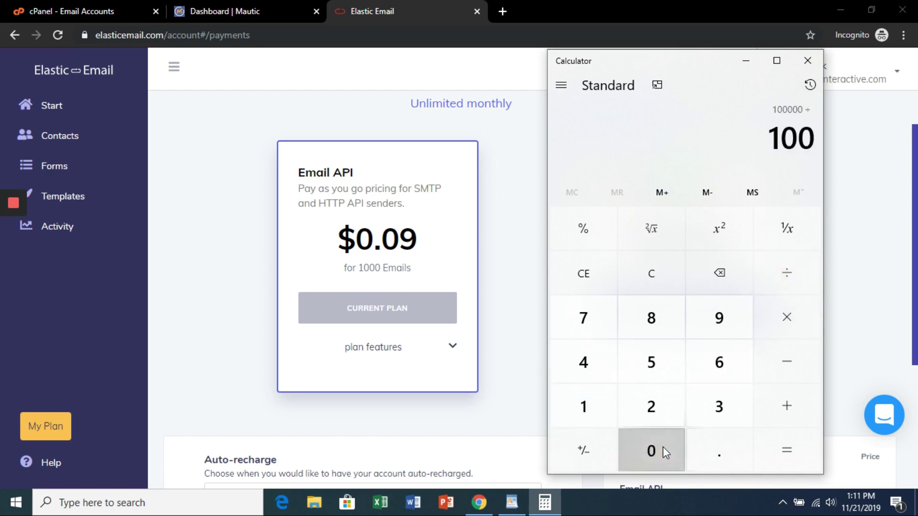
{"action": "left_click", "coordinate": [662, 446]}
{"action": "left_click", "coordinate": [790, 458]}
Step: Multiply 100 by 0.09 to get a $9 total, then minimize Calculator
{"action": "left_click", "coordinate": [794, 321]}
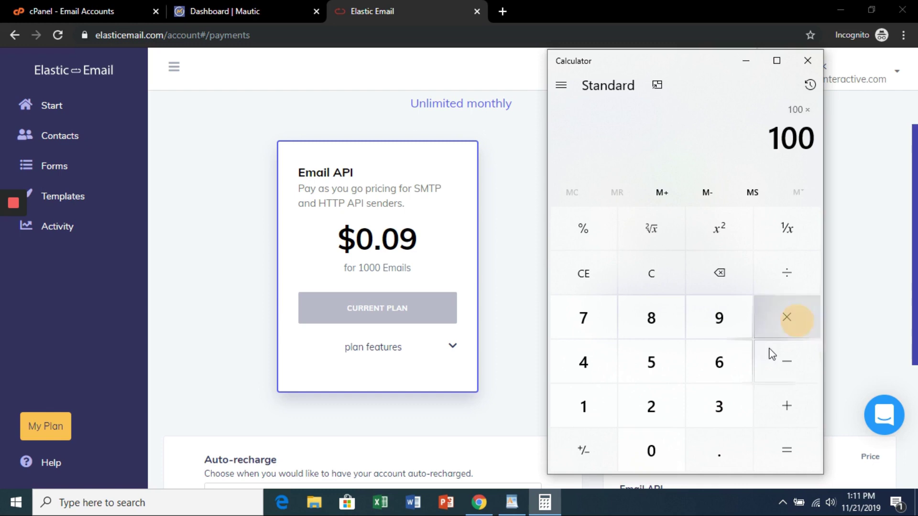
{"action": "left_click", "coordinate": [669, 456]}
{"action": "left_click", "coordinate": [719, 449]}
{"action": "left_click", "coordinate": [652, 449]}
{"action": "left_click", "coordinate": [719, 316]}
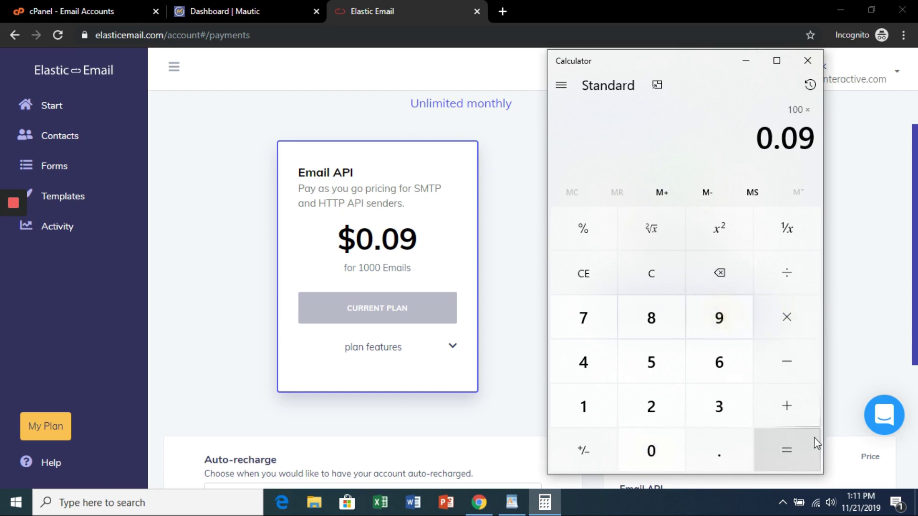
{"action": "left_click", "coordinate": [806, 443]}
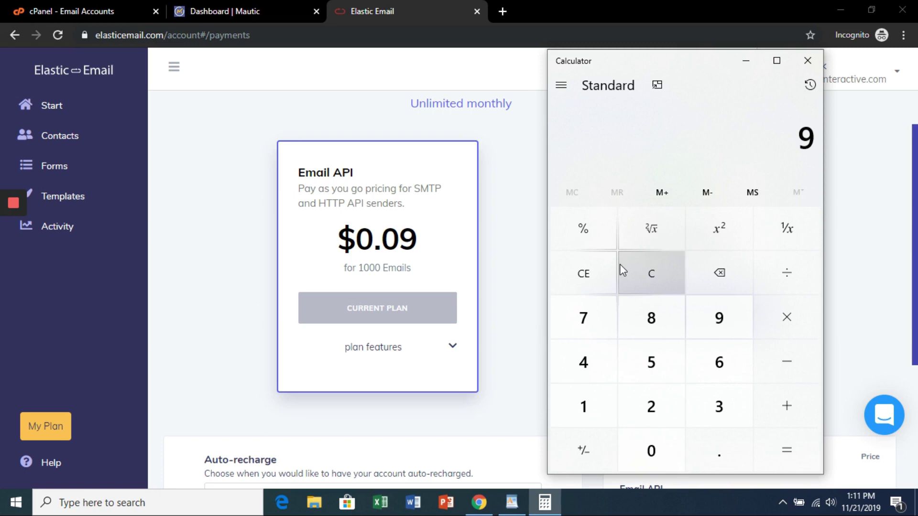
{"action": "left_click", "coordinate": [746, 60]}
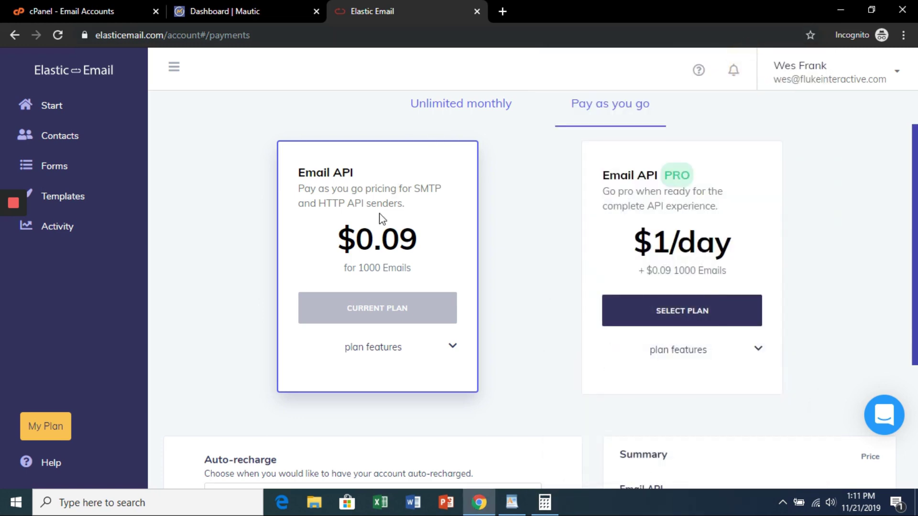
Step: Choose the auto-recharge option that adds $10 whenever credits fall below $2
{"action": "scroll", "coordinate": [549, 220], "scroll_direction": "down", "scroll_amount": 4}
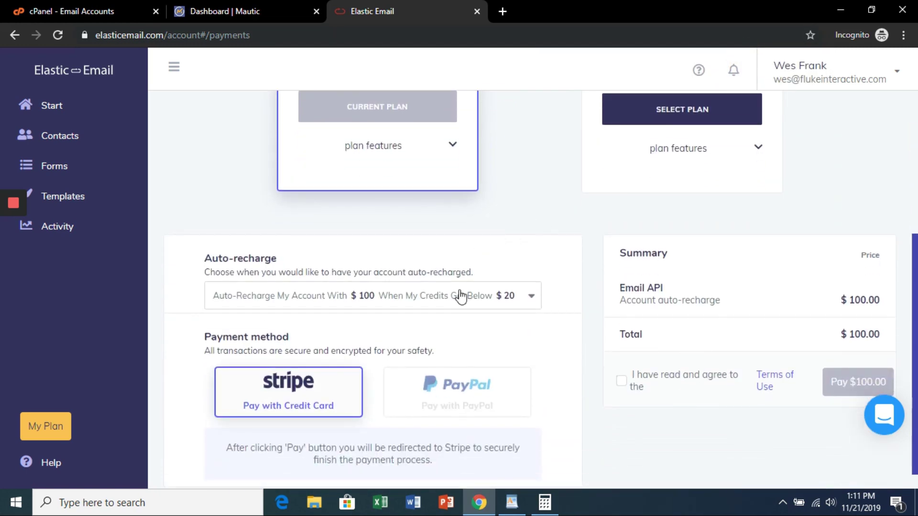
{"action": "left_click", "coordinate": [496, 302]}
{"action": "scroll", "coordinate": [450, 306], "scroll_direction": "down", "scroll_amount": 1}
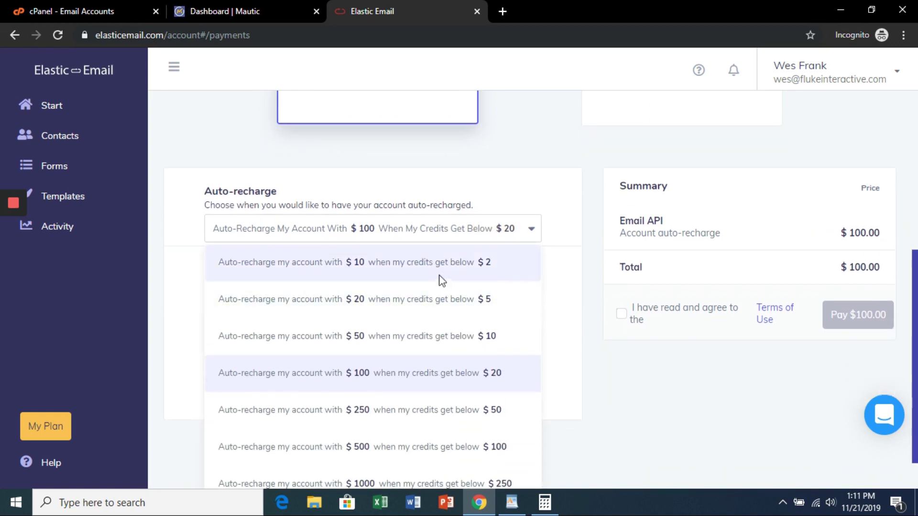
{"action": "left_click", "coordinate": [485, 264]}
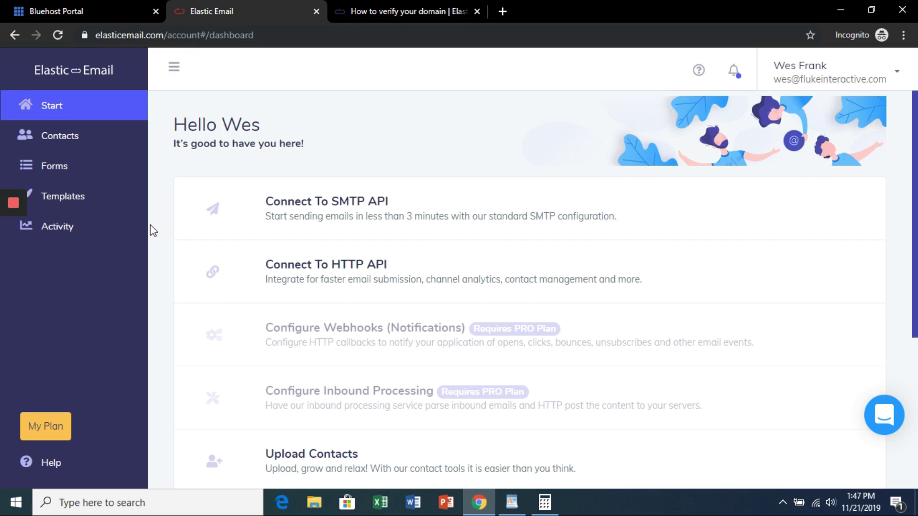
Step: Add flukeinteractive.com under Domains for verification, then return to the Bluehost portal
{"action": "scroll", "coordinate": [496, 192], "scroll_direction": "down", "scroll_amount": 3}
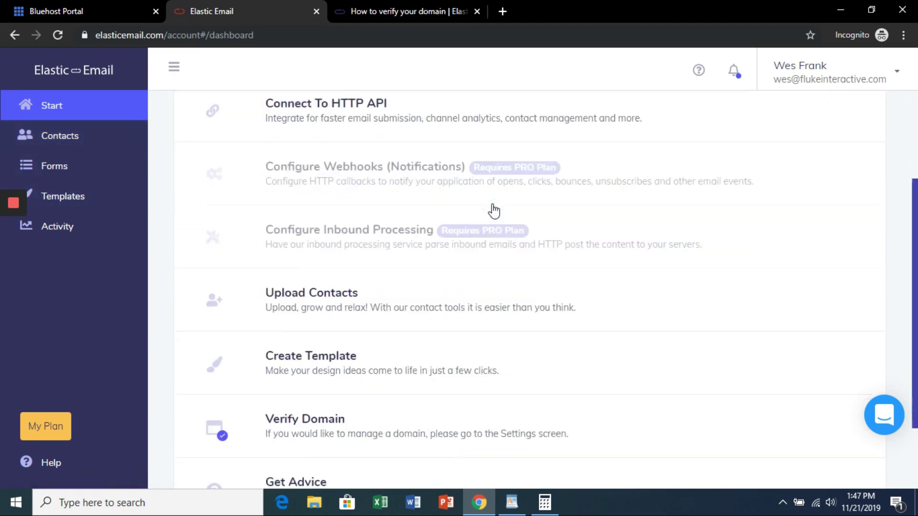
{"action": "scroll", "coordinate": [494, 210], "scroll_direction": "down", "scroll_amount": 1}
{"action": "left_click", "coordinate": [351, 396]}
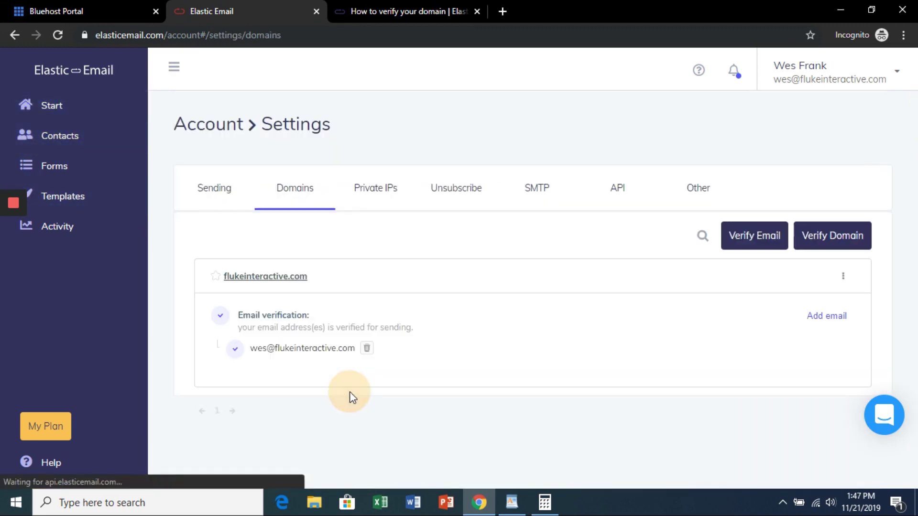
{"action": "left_click", "coordinate": [831, 240]}
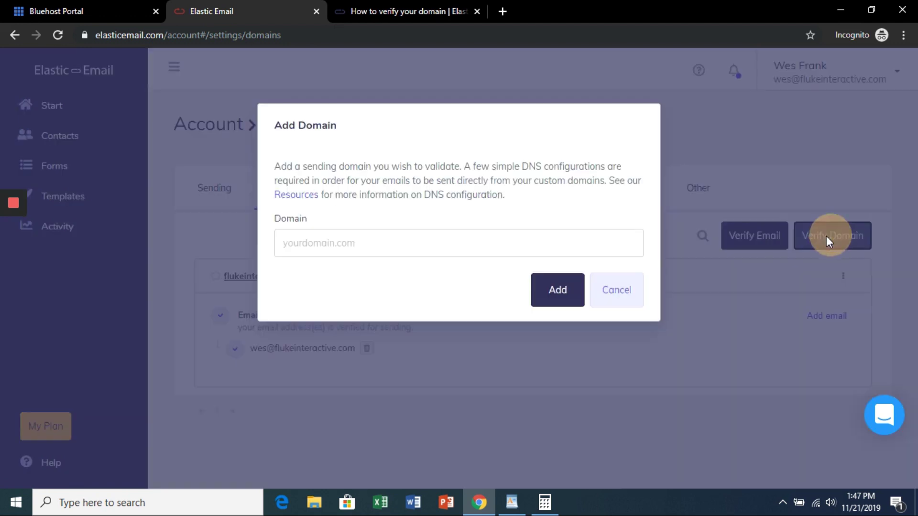
{"action": "left_click", "coordinate": [400, 237]}
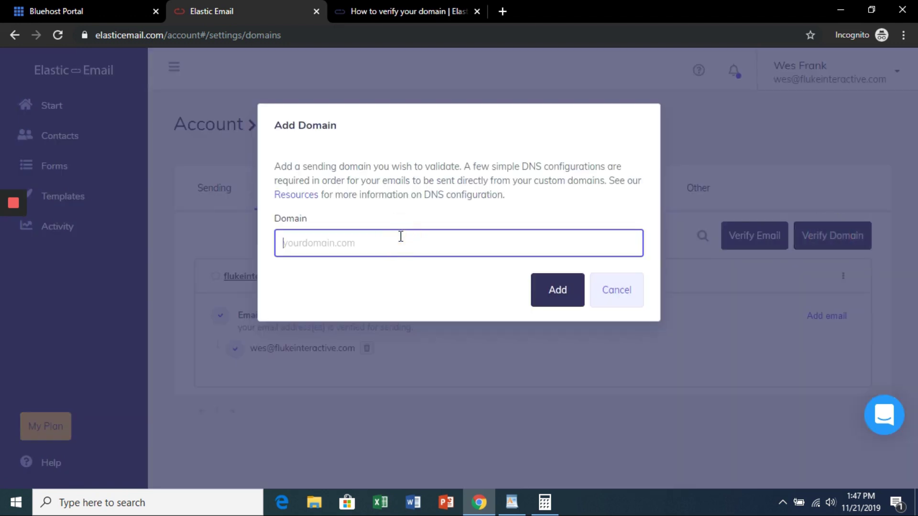
{"action": "type", "text": "flukeinteractive.com"}
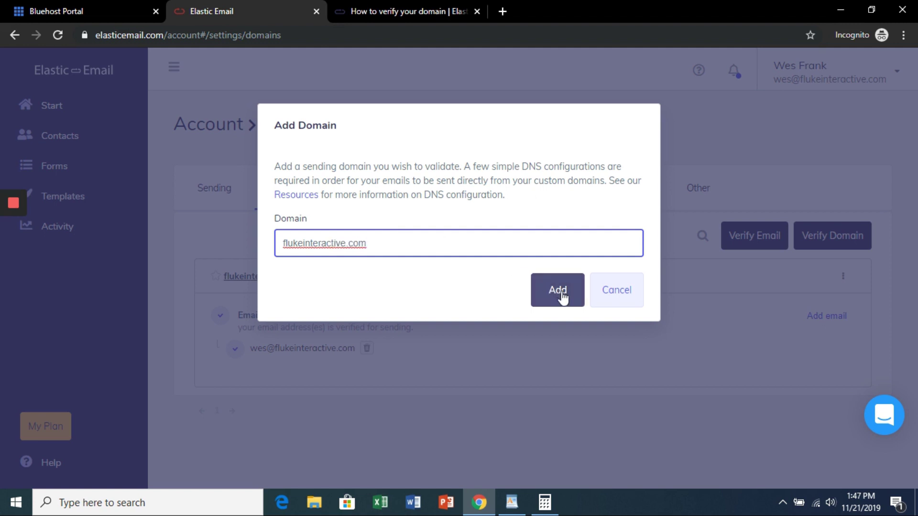
{"action": "left_click", "coordinate": [560, 297]}
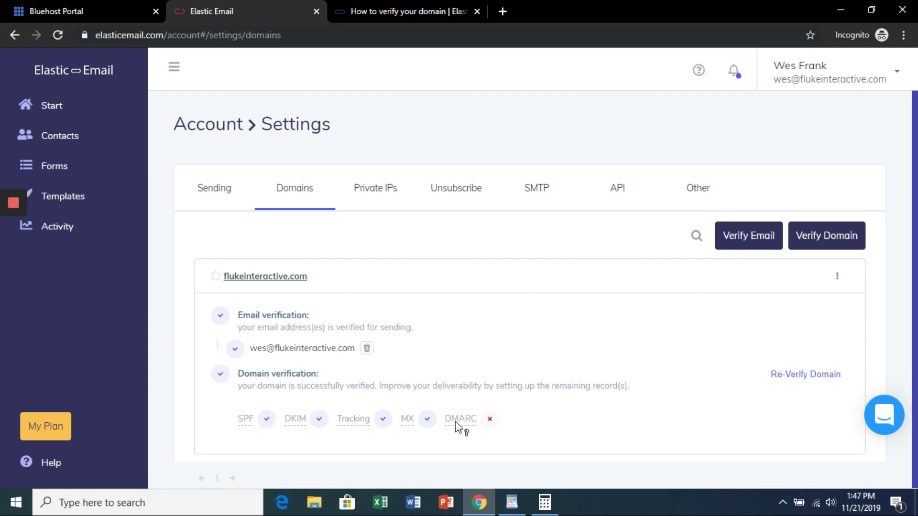
{"action": "left_click", "coordinate": [93, 10]}
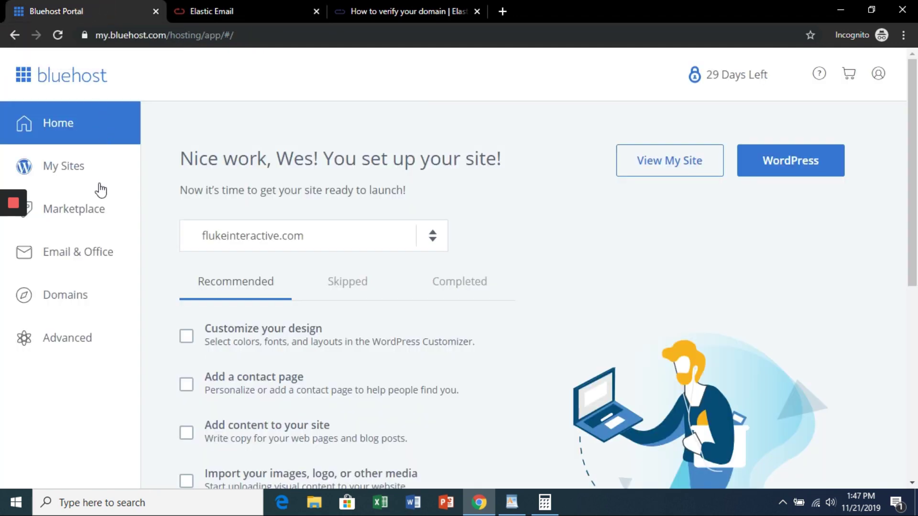
Step: Open flukeinteractive.com's DNS Zone Editor and copy include:_spf.elasticemail.com from the help article
{"action": "left_click", "coordinate": [72, 301]}
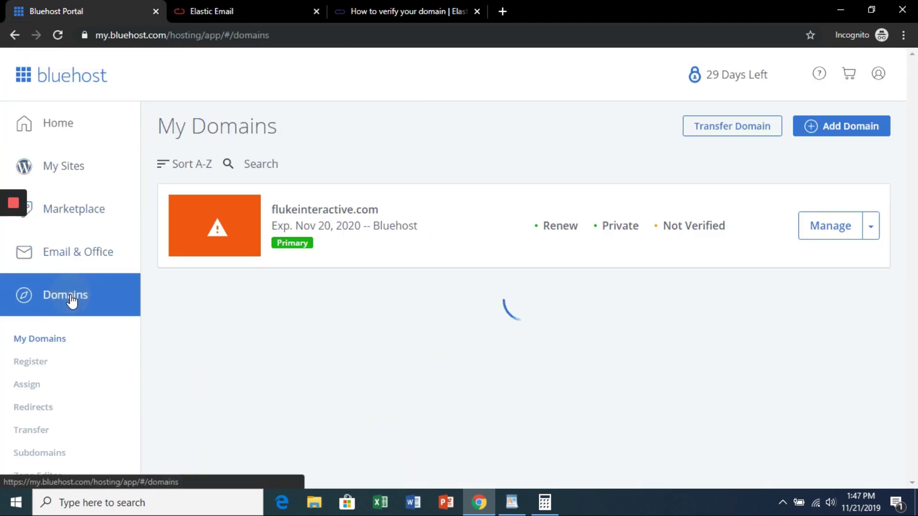
{"action": "left_click", "coordinate": [872, 230]}
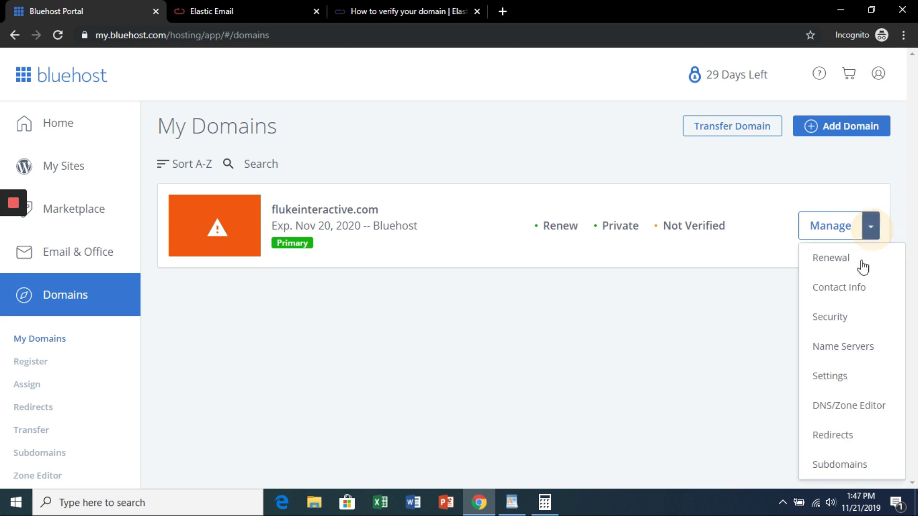
{"action": "left_click", "coordinate": [849, 410]}
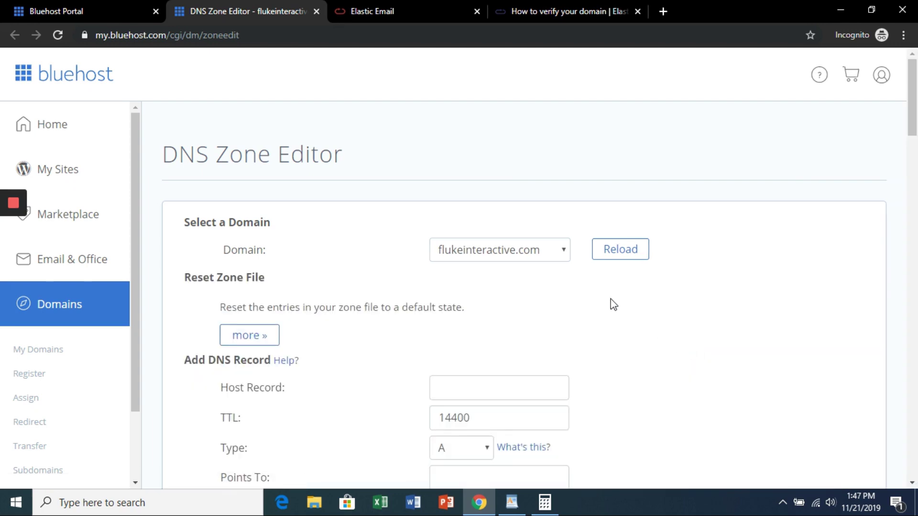
{"action": "left_click", "coordinate": [563, 9]}
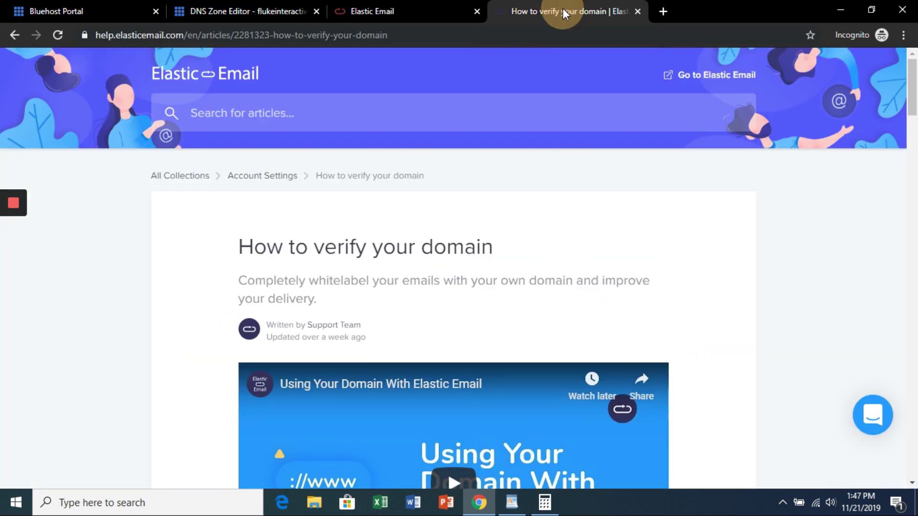
{"action": "scroll", "coordinate": [489, 251], "scroll_direction": "down", "scroll_amount": 10}
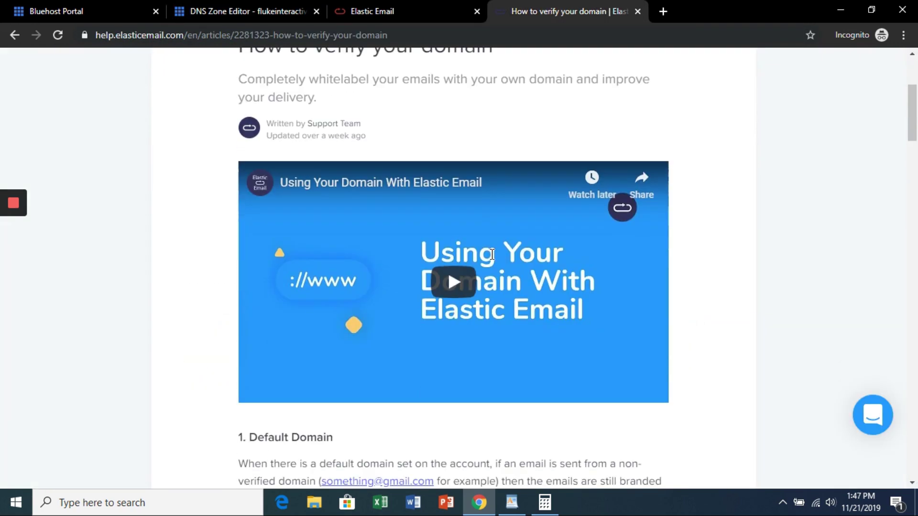
{"action": "scroll", "coordinate": [489, 240], "scroll_direction": "down", "scroll_amount": 6}
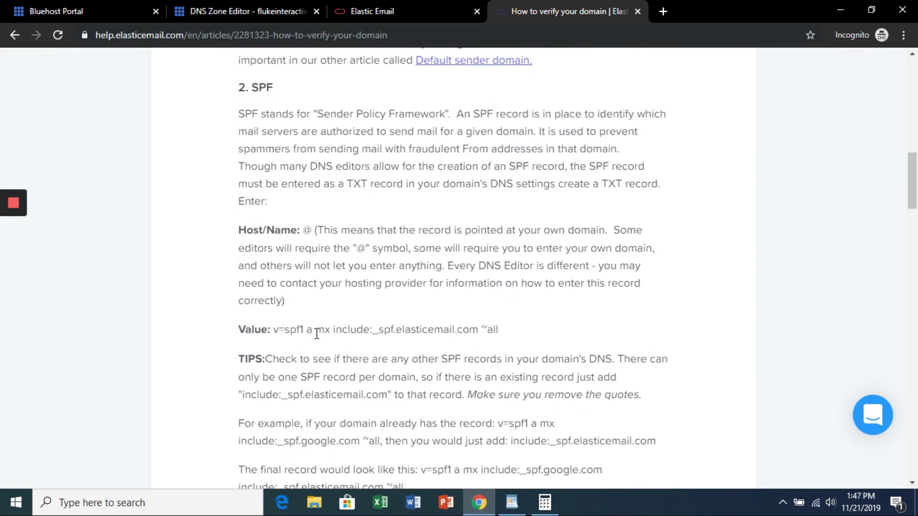
{"action": "left_click_drag", "start_coordinate": [335, 330], "coordinate": [476, 331]}
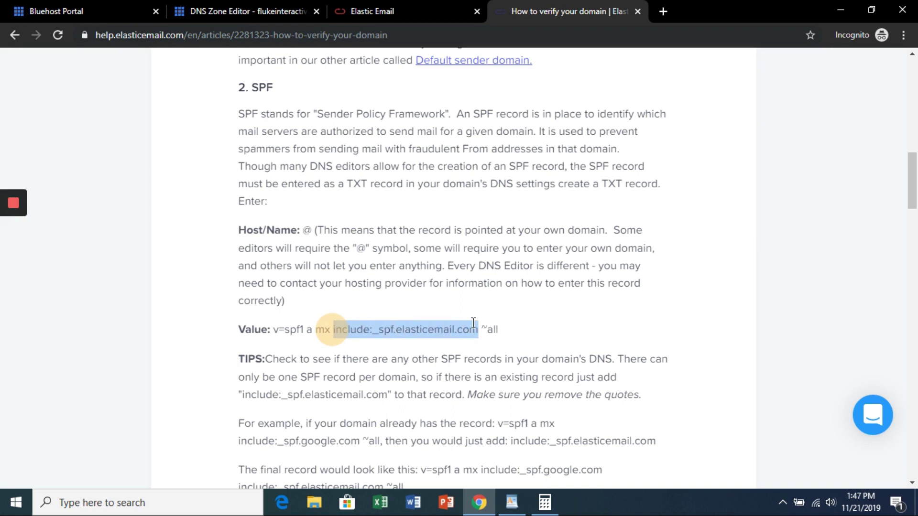
{"action": "left_click_drag", "start_coordinate": [473, 323], "coordinate": [475, 323]}
{"action": "key", "text": "ctrl+c"}
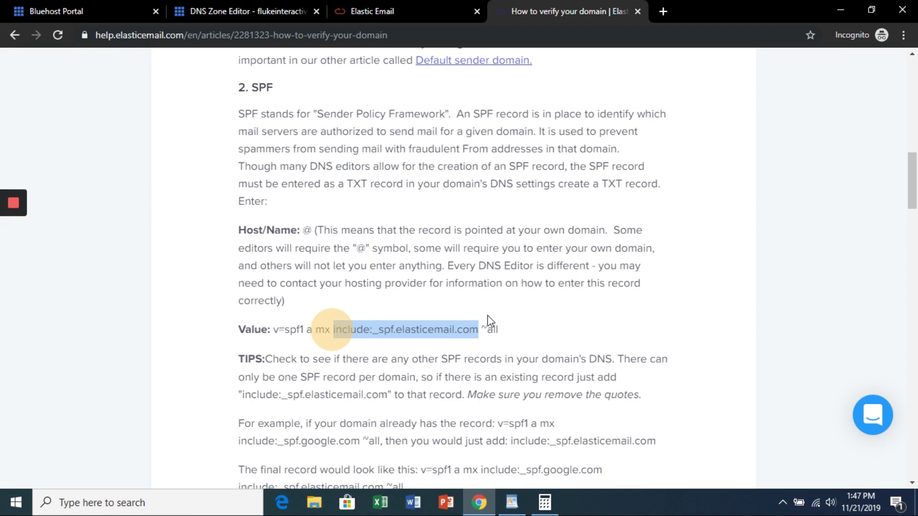
Step: Replace include:websitewelcome.com with include:_spf.elasticemail.com in the root @ SPF TXT record and save
{"action": "left_click", "coordinate": [246, 11]}
{"action": "left_click_drag", "start_coordinate": [915, 113], "coordinate": [915, 160]}
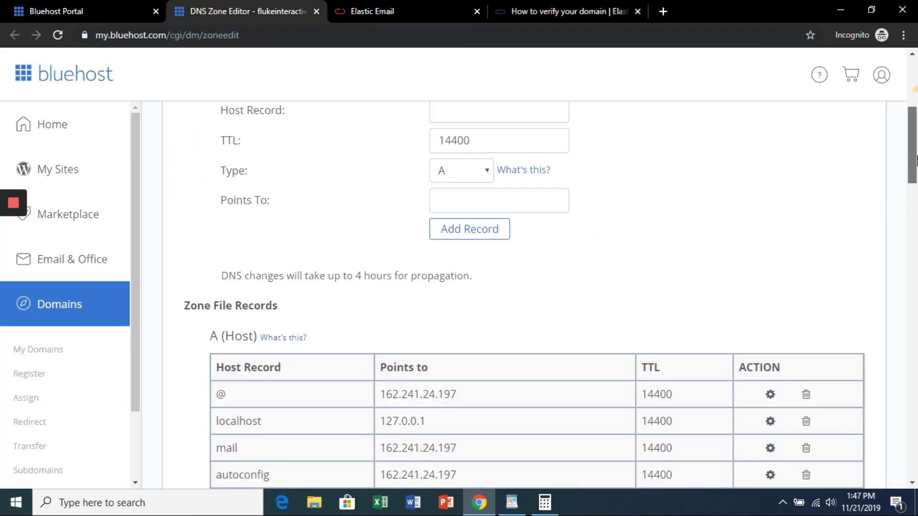
{"action": "scroll", "coordinate": [840, 310], "scroll_direction": "down", "scroll_amount": 20}
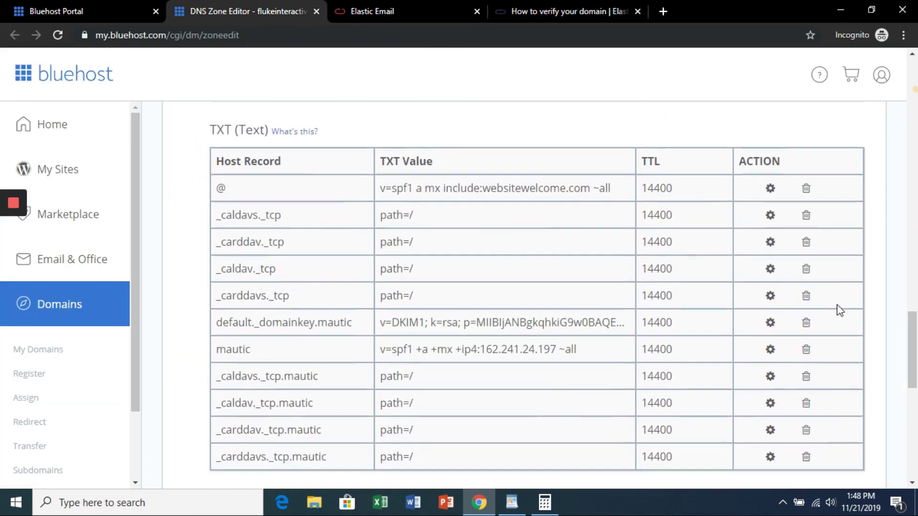
{"action": "left_click", "coordinate": [771, 190]}
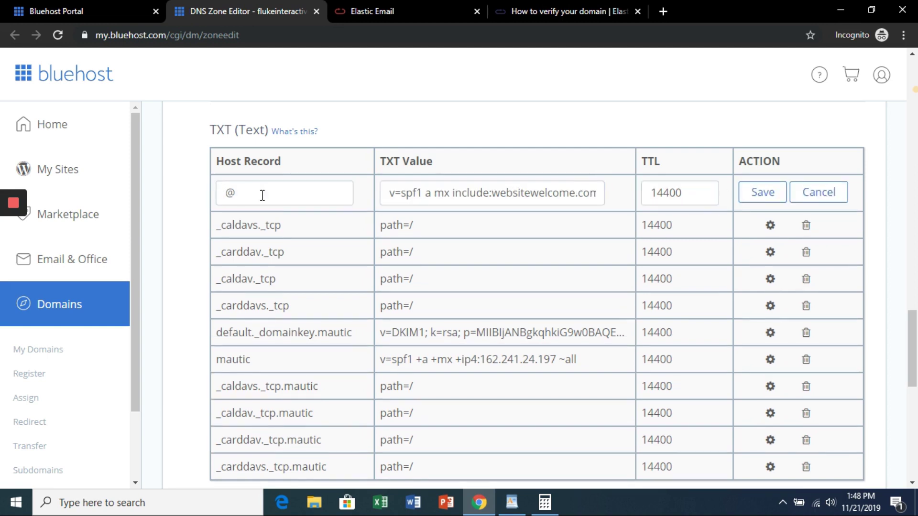
{"action": "left_click_drag", "start_coordinate": [450, 194], "coordinate": [604, 194]}
{"action": "key", "text": "ctrl+v"}
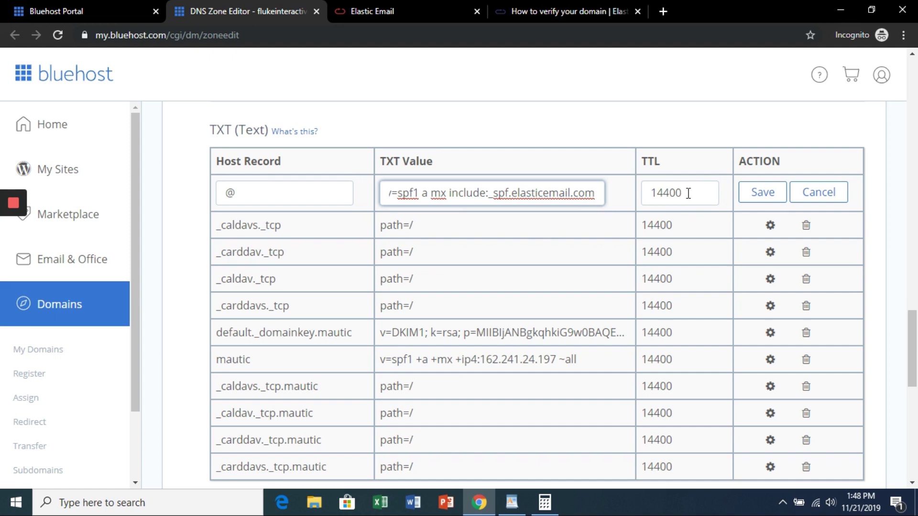
{"action": "left_click", "coordinate": [762, 193]}
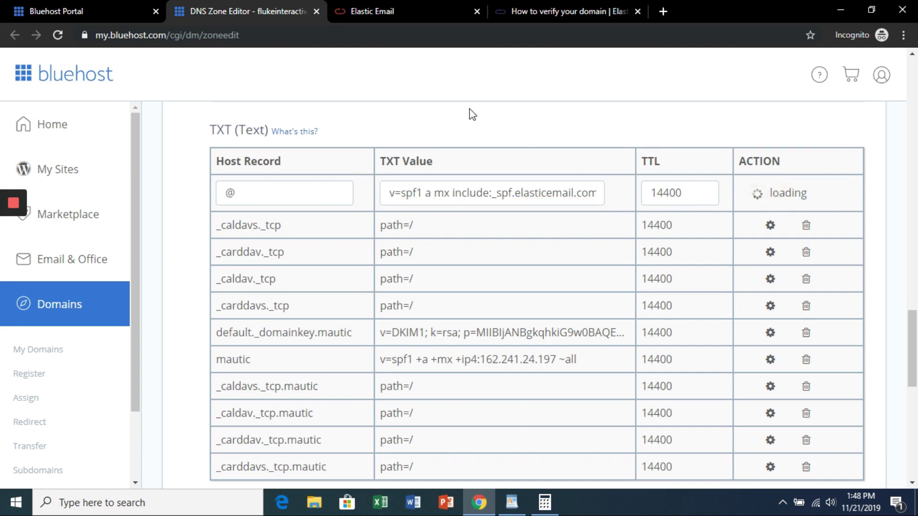
{"action": "left_click", "coordinate": [553, 6]}
{"action": "left_click_drag", "start_coordinate": [915, 189], "coordinate": [915, 221]}
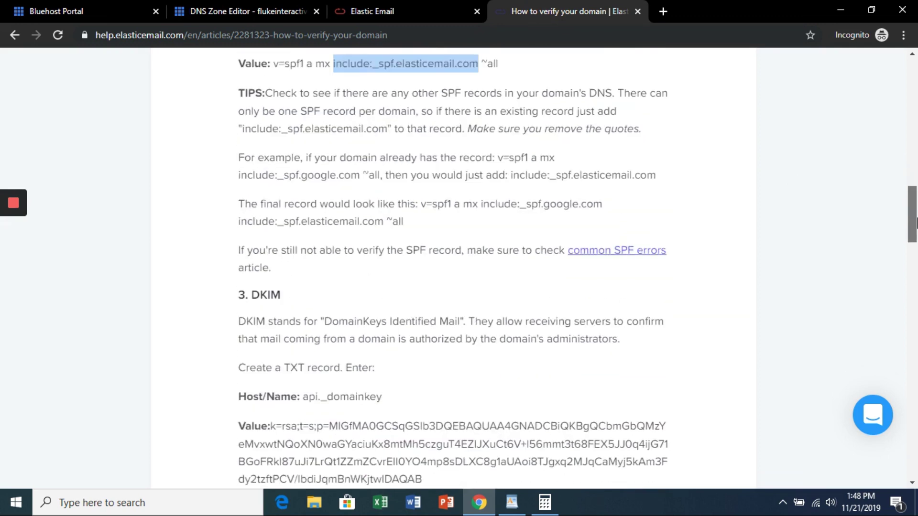
{"action": "scroll", "coordinate": [916, 221], "scroll_direction": "down", "scroll_amount": 3}
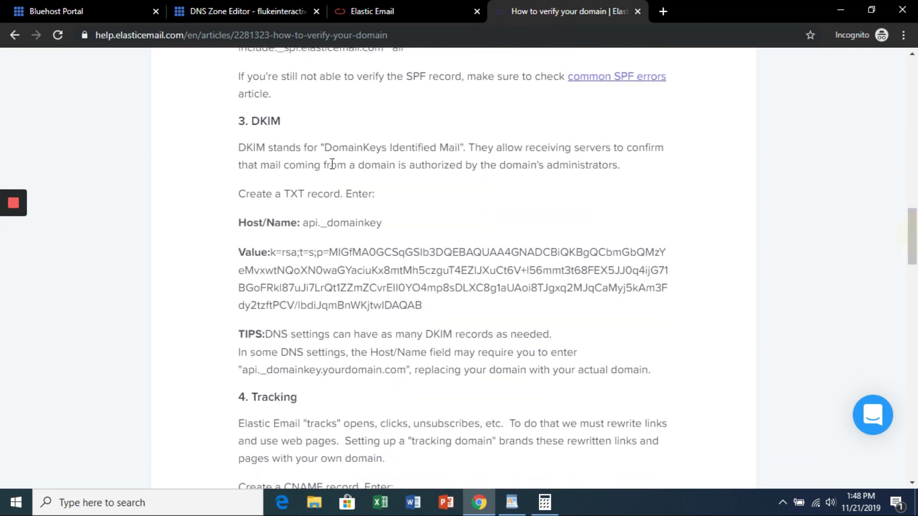
Step: Start a new TXT record with host api._domainkey
{"action": "left_click_drag", "start_coordinate": [386, 225], "coordinate": [310, 222]}
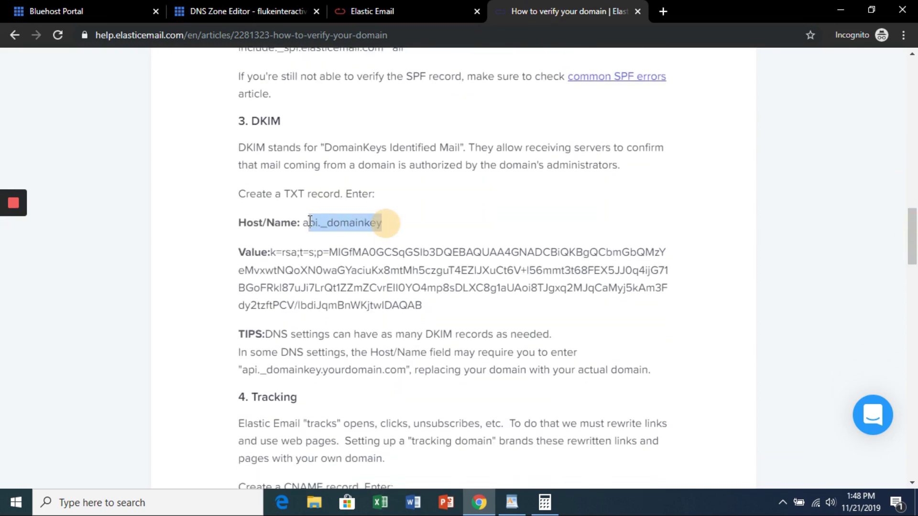
{"action": "left_click", "coordinate": [241, 11]}
{"action": "scroll", "coordinate": [913, 265], "scroll_direction": "up", "scroll_amount": 15}
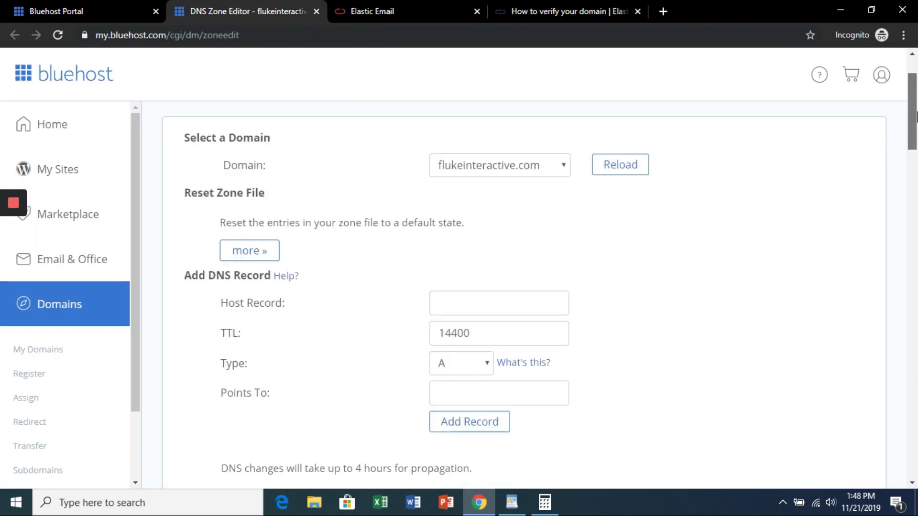
{"action": "left_click", "coordinate": [476, 297]}
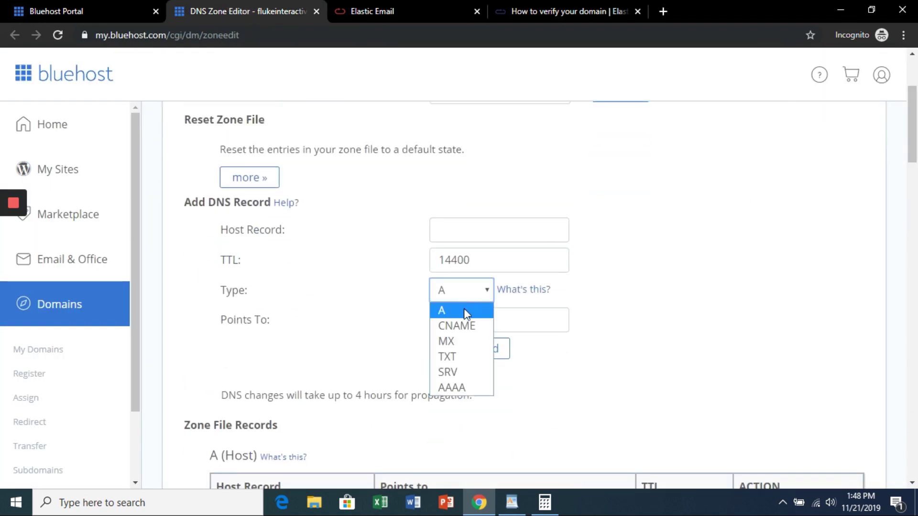
{"action": "left_click", "coordinate": [452, 355]}
{"action": "left_click", "coordinate": [463, 226]}
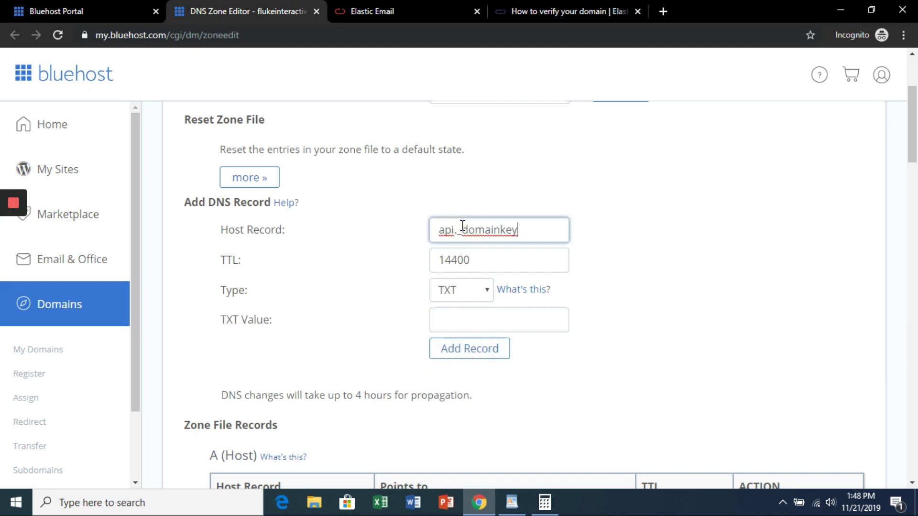
Step: Paste Elastic Email's DKIM key as the TXT value and add the record
{"action": "left_click", "coordinate": [566, 7]}
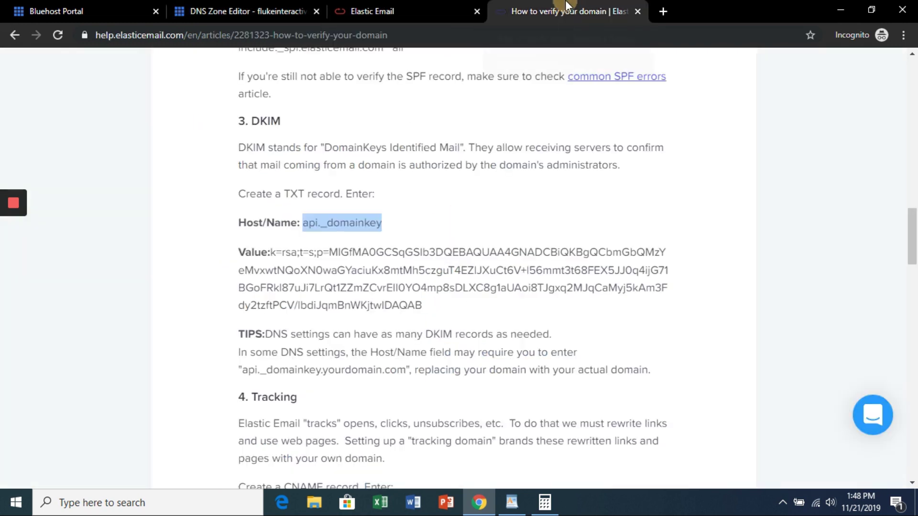
{"action": "left_click_drag", "start_coordinate": [430, 307], "coordinate": [273, 255]}
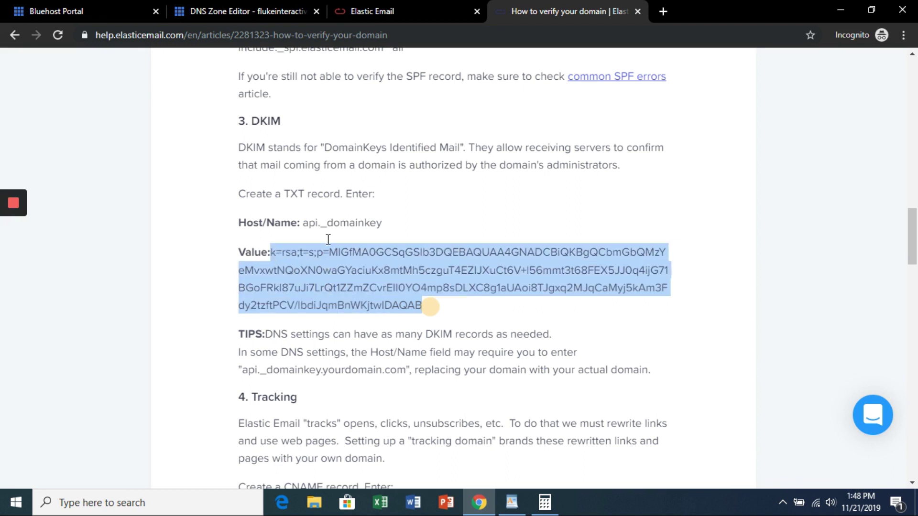
{"action": "left_click", "coordinate": [271, 8]}
{"action": "left_click", "coordinate": [478, 314]}
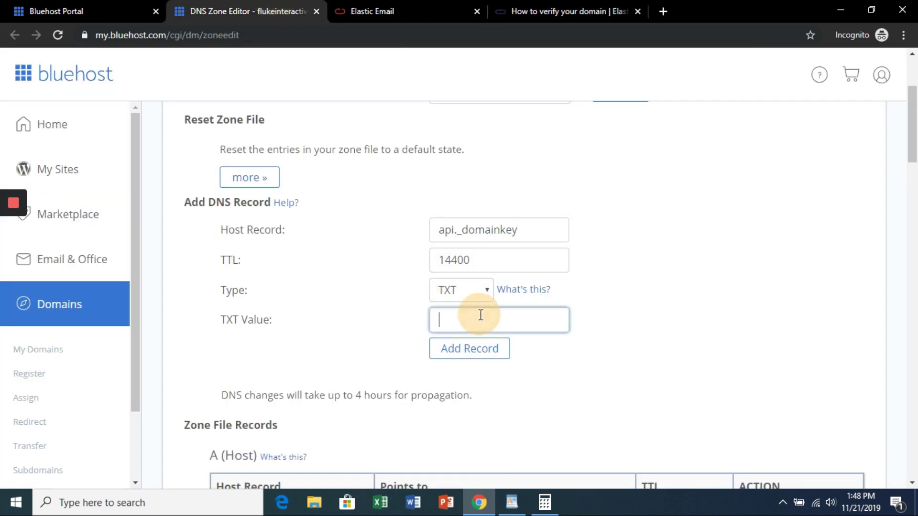
{"action": "key", "text": "ctrl+v"}
{"action": "left_click", "coordinate": [476, 350]}
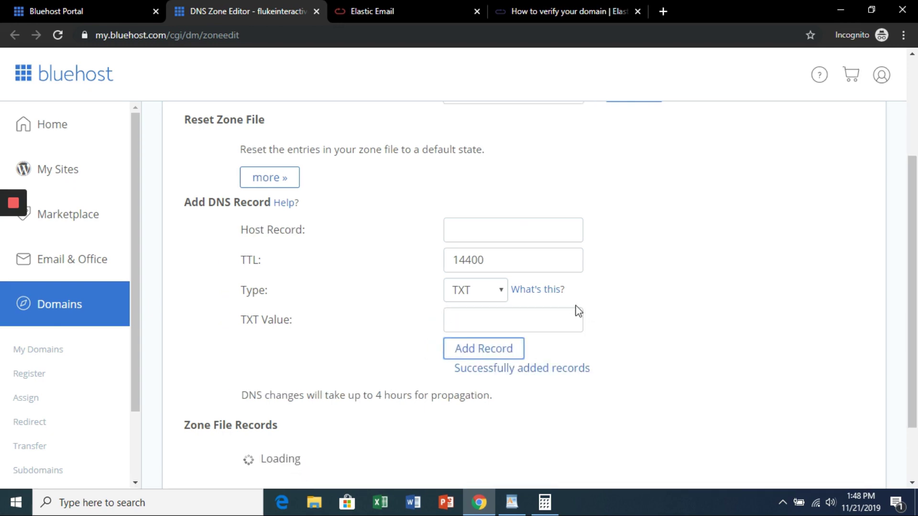
{"action": "left_click", "coordinate": [577, 3]}
{"action": "scroll", "coordinate": [580, 201], "scroll_direction": "down", "scroll_amount": 4}
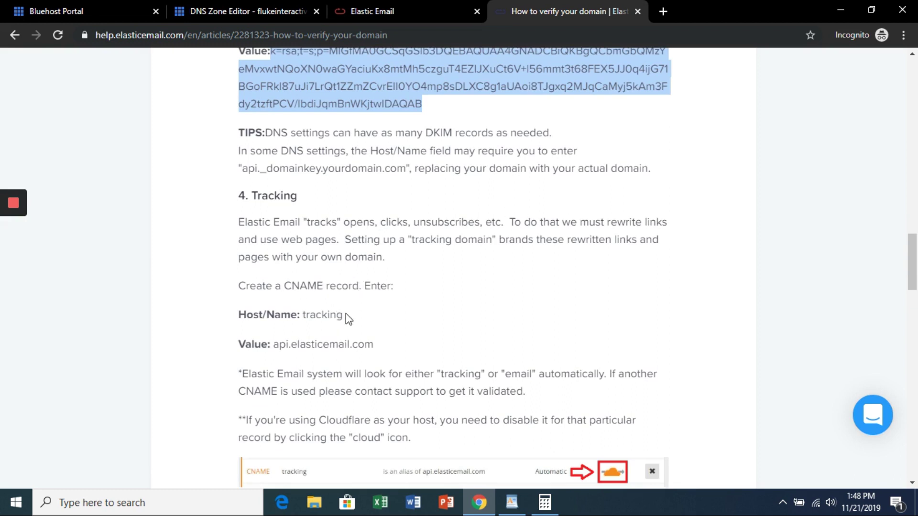
Step: Start a new CNAME record with host name tracking
{"action": "left_click_drag", "start_coordinate": [343, 315], "coordinate": [305, 313]}
{"action": "key", "text": "ctrl+c"}
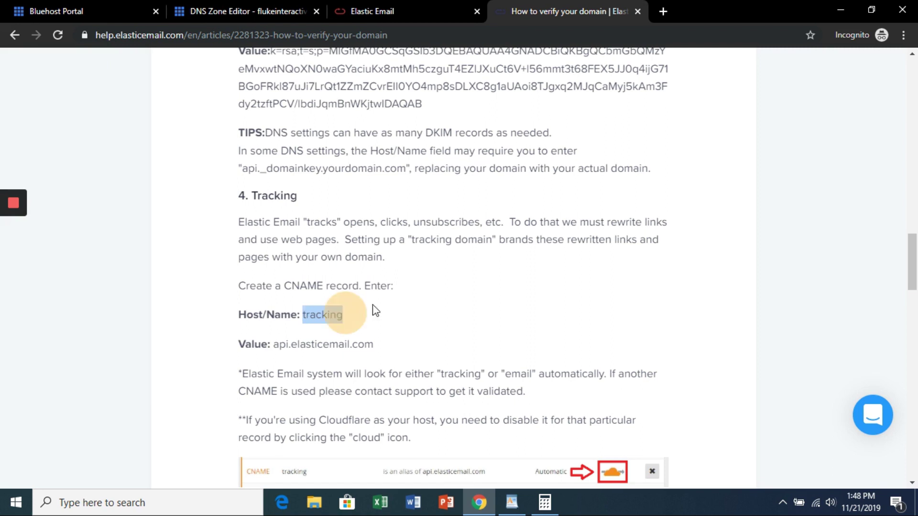
{"action": "left_click", "coordinate": [254, 10]}
{"action": "left_click", "coordinate": [475, 294]}
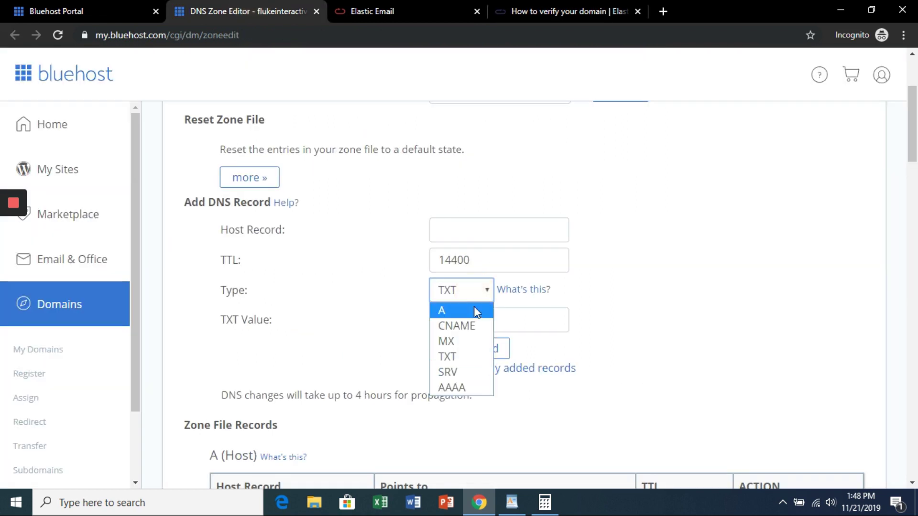
{"action": "left_click", "coordinate": [466, 324]}
{"action": "left_click", "coordinate": [465, 229]}
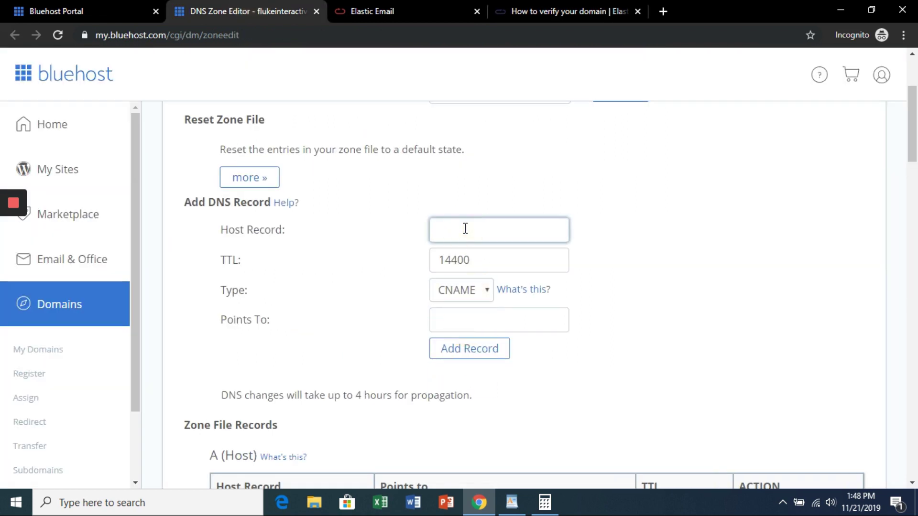
{"action": "key", "text": "ctrl+v"}
Step: Point the tracking CNAME to api.elasticemail.com and add the record
{"action": "left_click", "coordinate": [575, 11]}
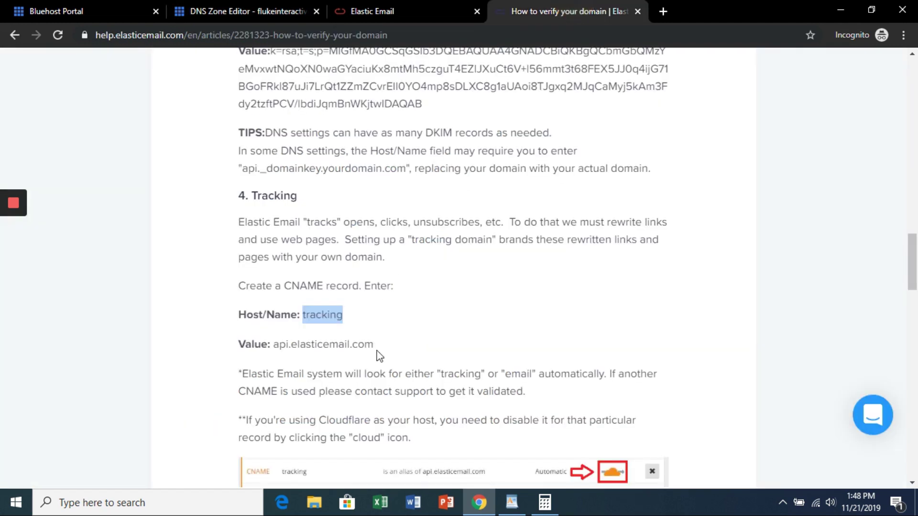
{"action": "left_click_drag", "start_coordinate": [376, 345], "coordinate": [274, 349]}
{"action": "key", "text": "ctrl+c"}
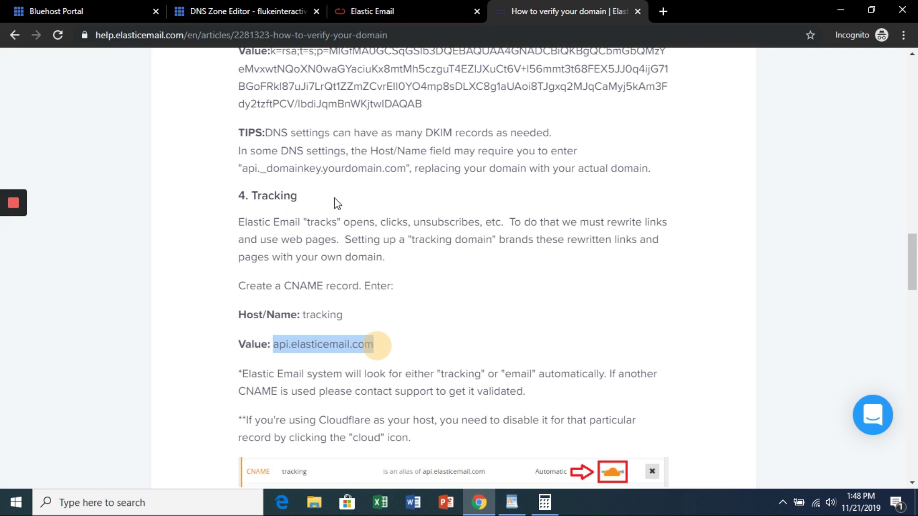
{"action": "left_click", "coordinate": [249, 11]}
{"action": "left_click", "coordinate": [467, 315]}
{"action": "key", "text": "ctrl+v"}
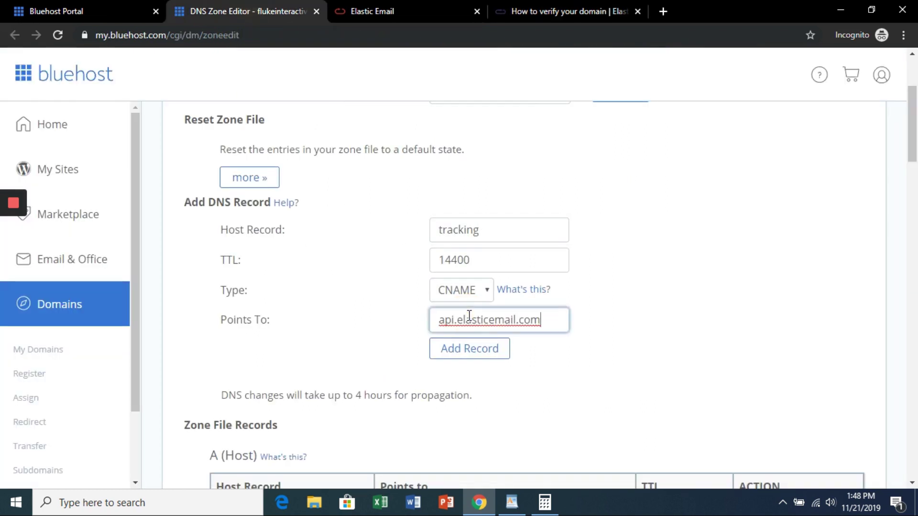
{"action": "left_click", "coordinate": [471, 345]}
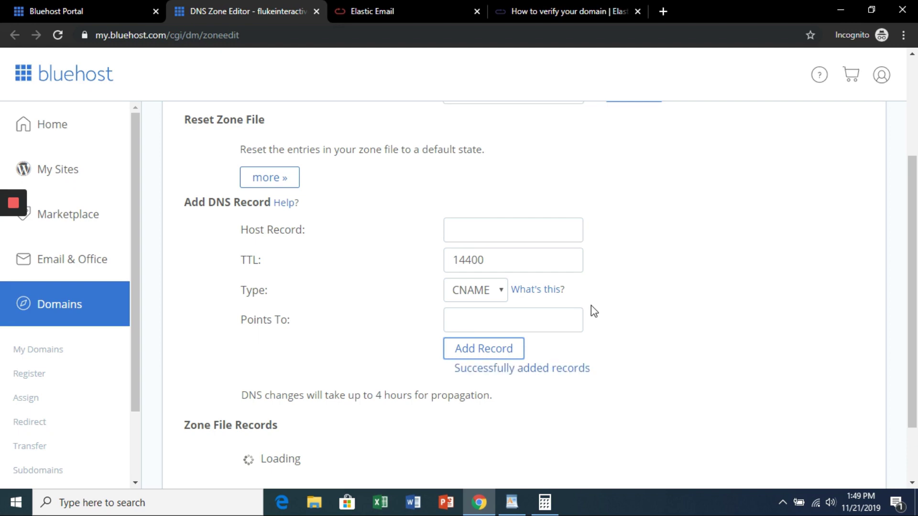
Step: Start a new TXT record with host name _dmarc
{"action": "left_click", "coordinate": [559, 12]}
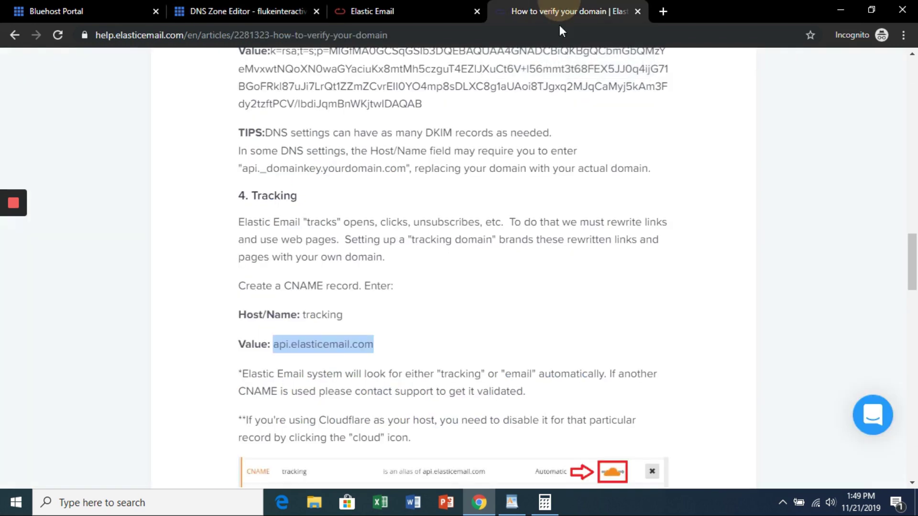
{"action": "scroll", "coordinate": [467, 287], "scroll_direction": "down", "scroll_amount": 4}
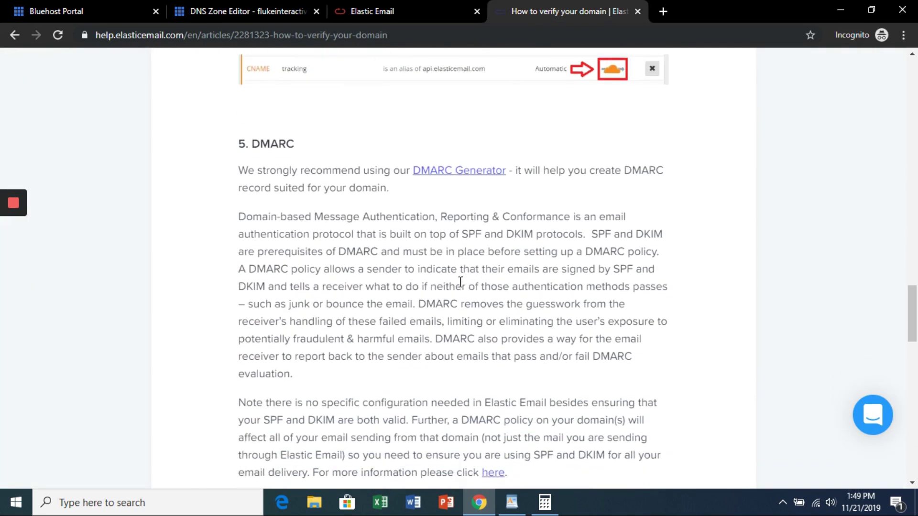
{"action": "scroll", "coordinate": [460, 280], "scroll_direction": "down", "scroll_amount": 3}
{"action": "scroll", "coordinate": [460, 280], "scroll_direction": "down", "scroll_amount": 4}
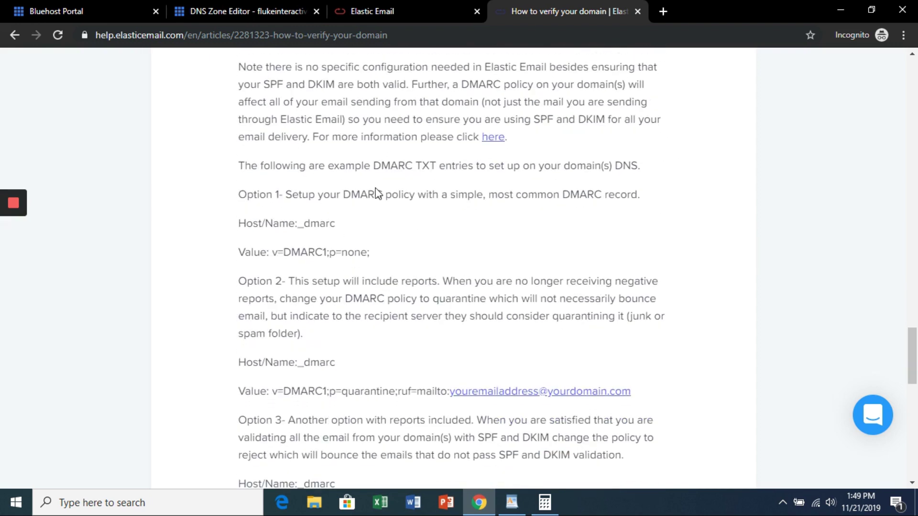
{"action": "double_click", "coordinate": [337, 225]}
{"action": "key", "text": "ctrl+c"}
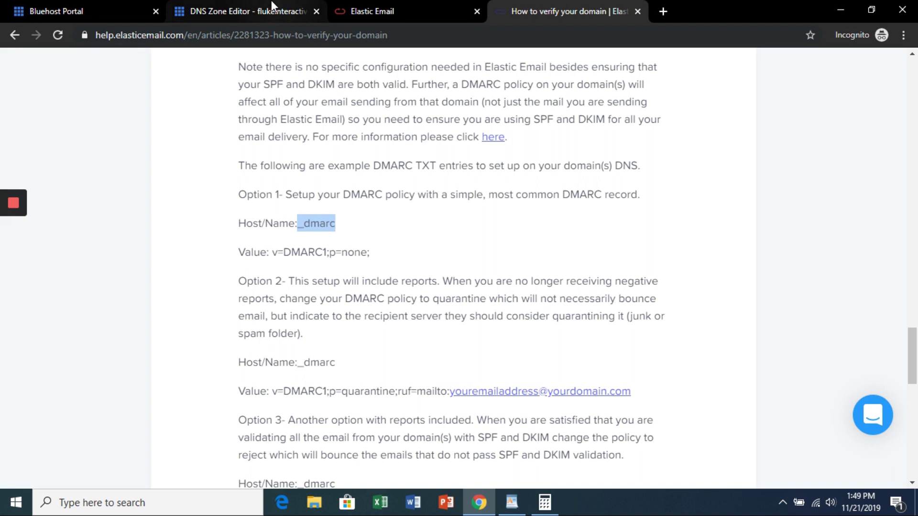
{"action": "left_click", "coordinate": [248, 11]}
{"action": "left_click", "coordinate": [470, 292]}
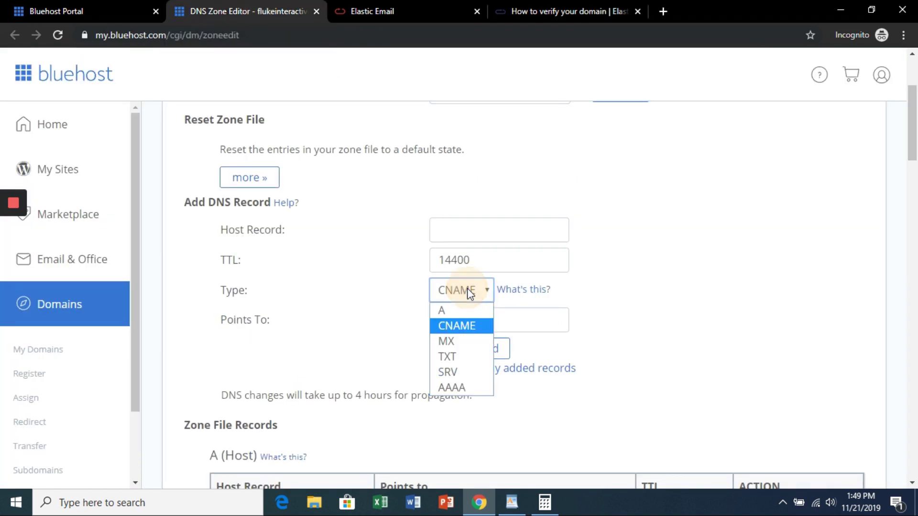
{"action": "left_click", "coordinate": [456, 351]}
{"action": "left_click", "coordinate": [467, 230]}
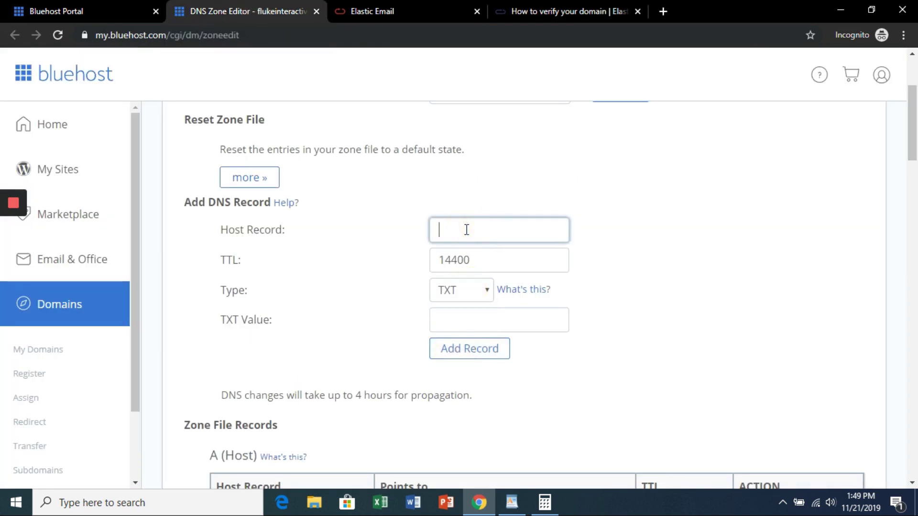
{"action": "key", "text": "ctrl+v"}
Step: Set the _dmarc TXT value to v=DMARC1;p=none; and add the record
{"action": "left_click", "coordinate": [538, 6]}
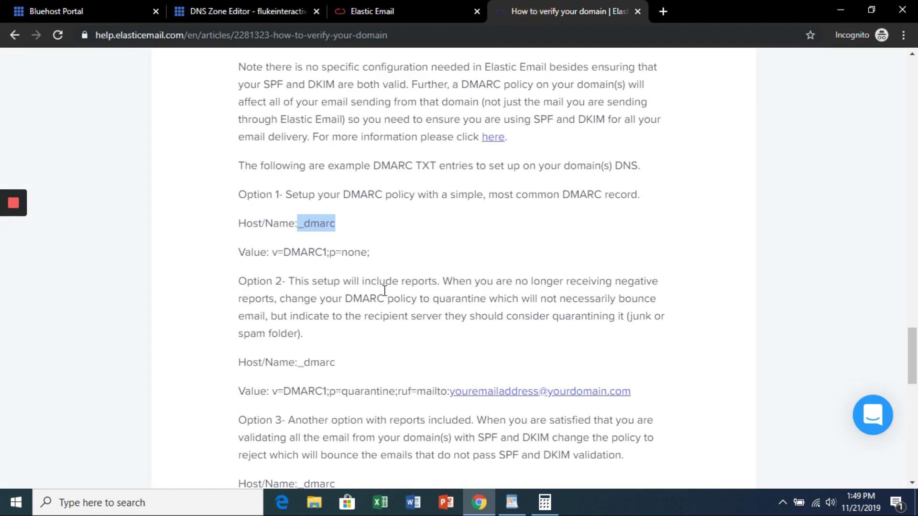
{"action": "left_click_drag", "start_coordinate": [370, 253], "coordinate": [272, 252]}
{"action": "key", "text": "ctrl+c"}
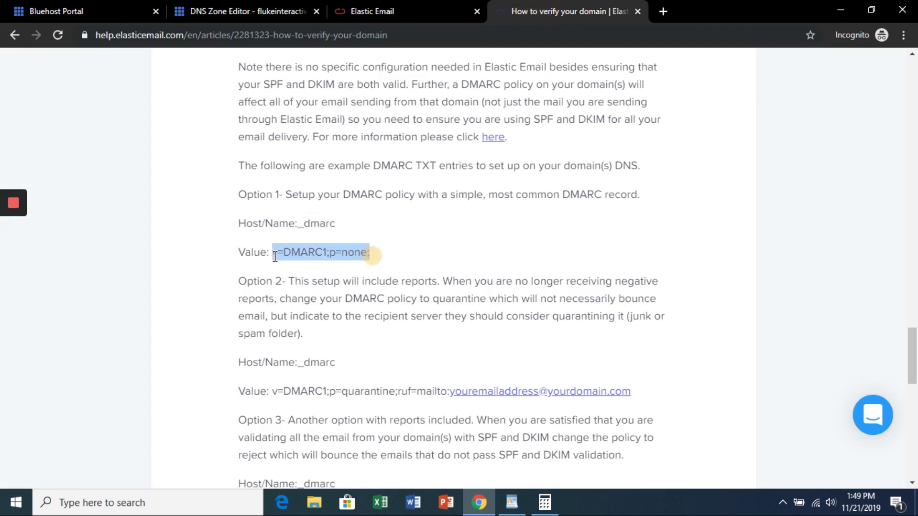
{"action": "left_click", "coordinate": [239, 11]}
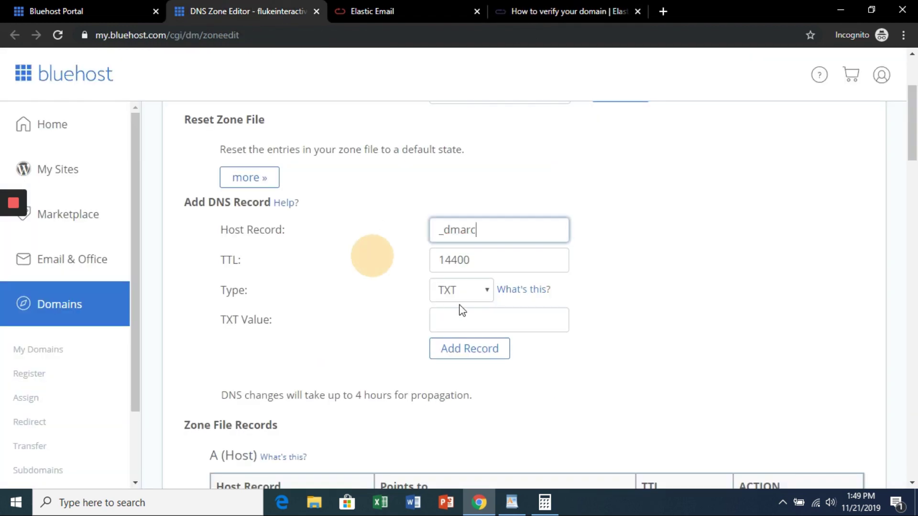
{"action": "left_click", "coordinate": [466, 317]}
{"action": "key", "text": "ctrl+v"}
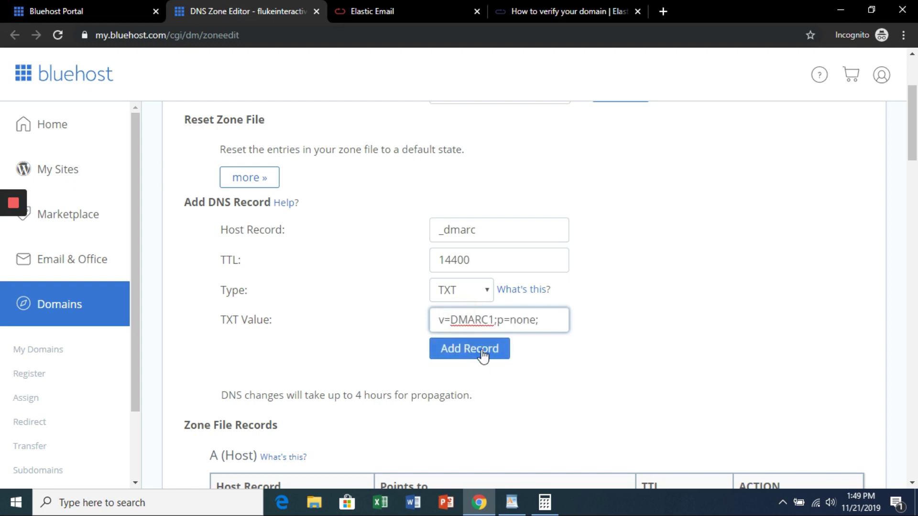
{"action": "left_click", "coordinate": [469, 350]}
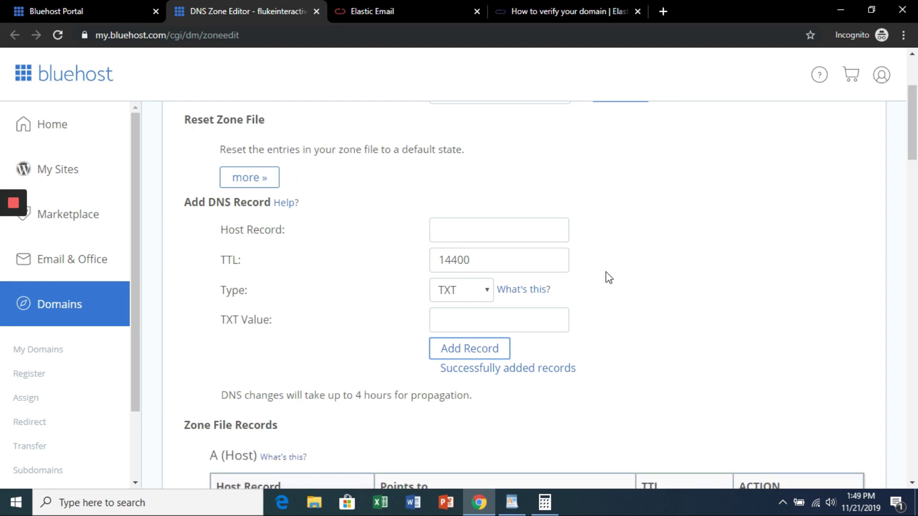
Step: Re-verify flukeinteractive.com and reload Domains to show SPF, DKIM, Tracking, MX and DMARC checked
{"action": "left_click", "coordinate": [433, 2]}
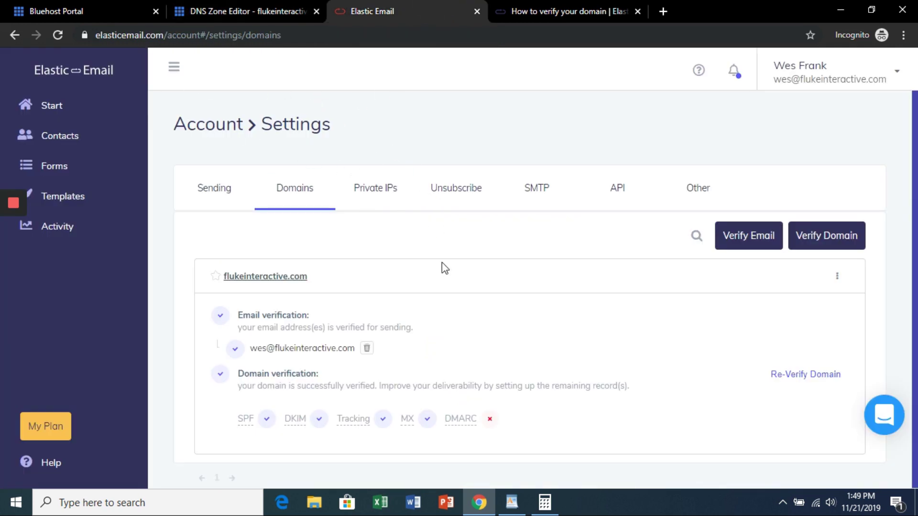
{"action": "left_click", "coordinate": [819, 377]}
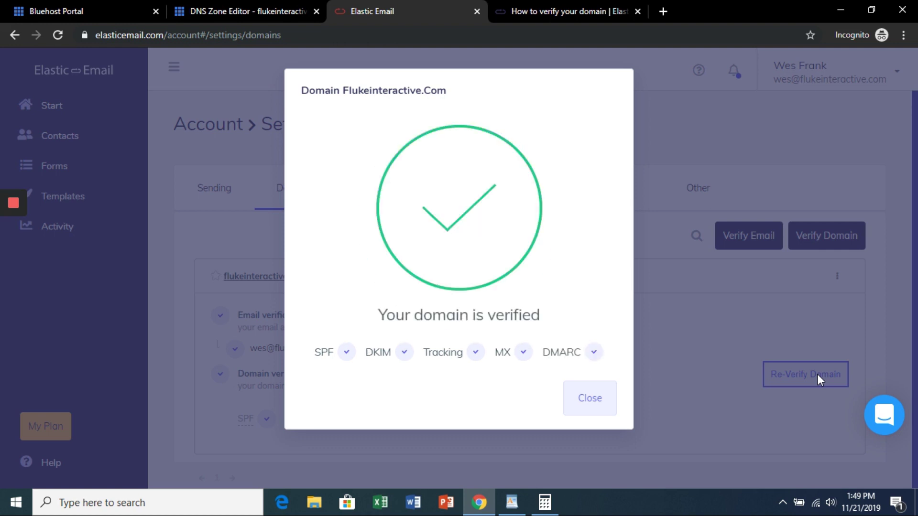
{"action": "left_click", "coordinate": [589, 404]}
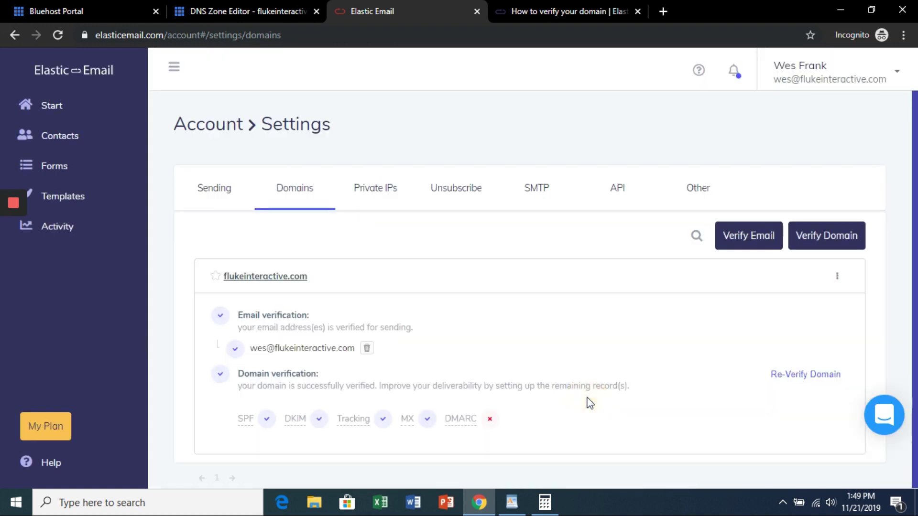
{"action": "left_click", "coordinate": [58, 34]}
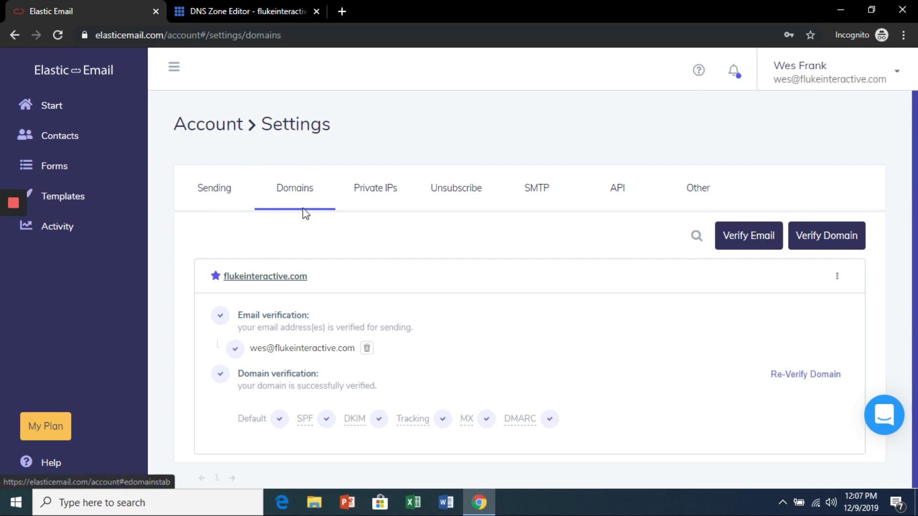
Step: Create a custom bounce domain 'bounces' for flukeinteractive.com in Elastic Email to reveal its required MX record
{"action": "left_click", "coordinate": [837, 277]}
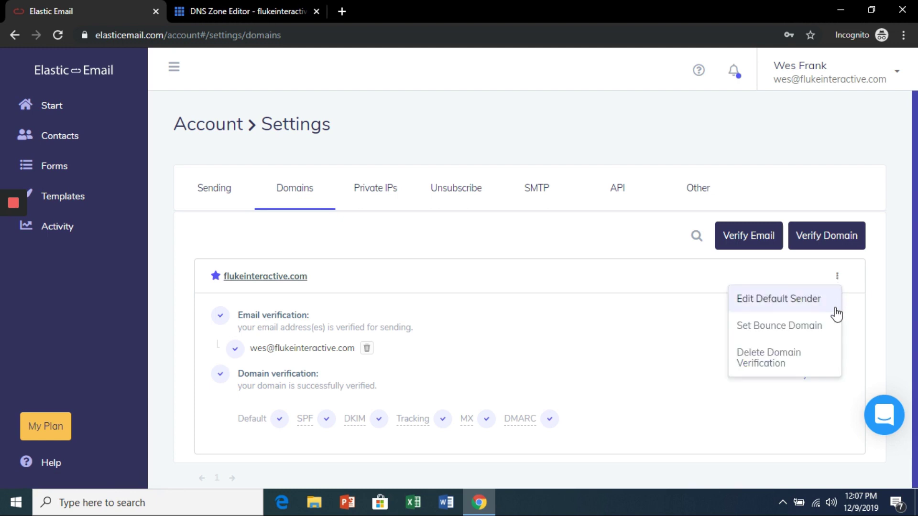
{"action": "left_click", "coordinate": [795, 330]}
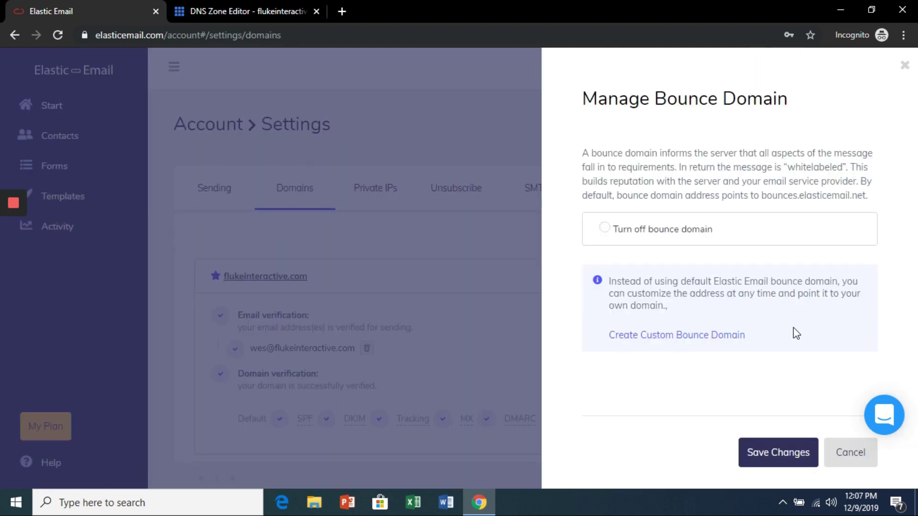
{"action": "left_click", "coordinate": [704, 337]}
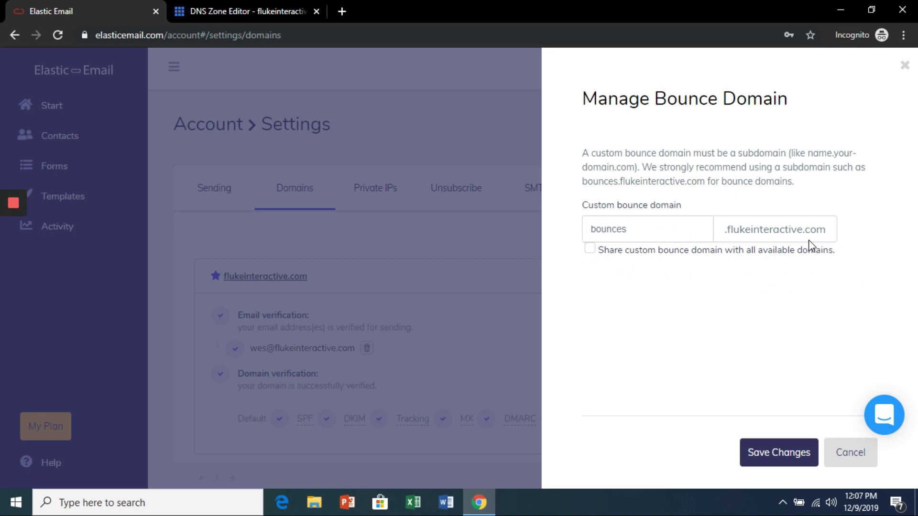
{"action": "left_click", "coordinate": [793, 454]}
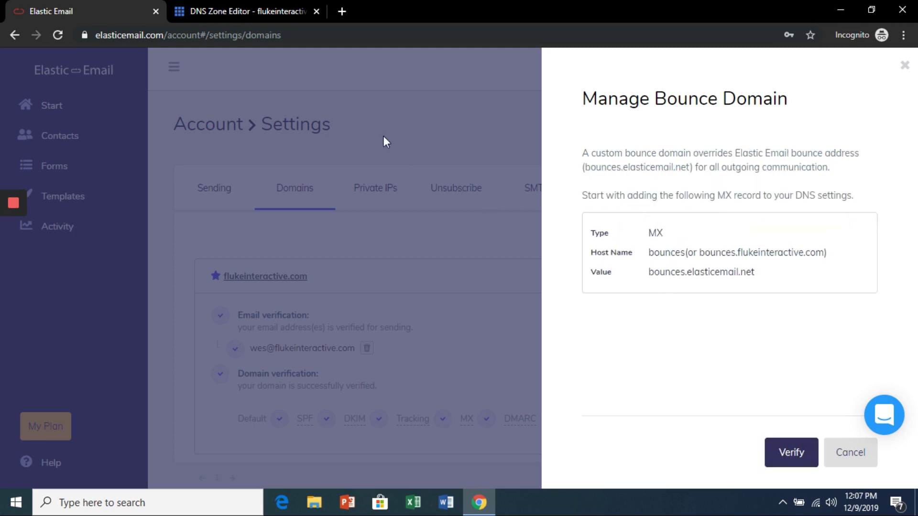
Step: Start a new MX record in the Bluehost DNS Zone Editor with Host Record 'bounces'
{"action": "left_click", "coordinate": [232, 11]}
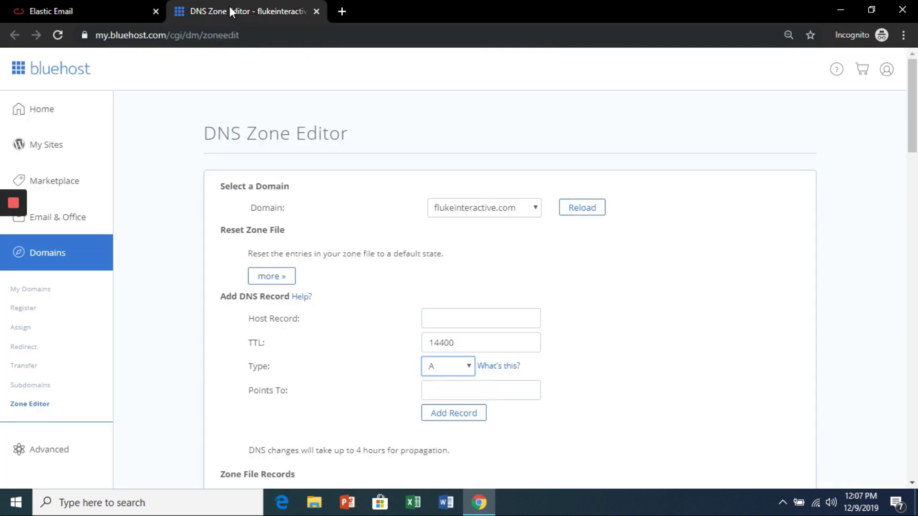
{"action": "left_click", "coordinate": [468, 370]}
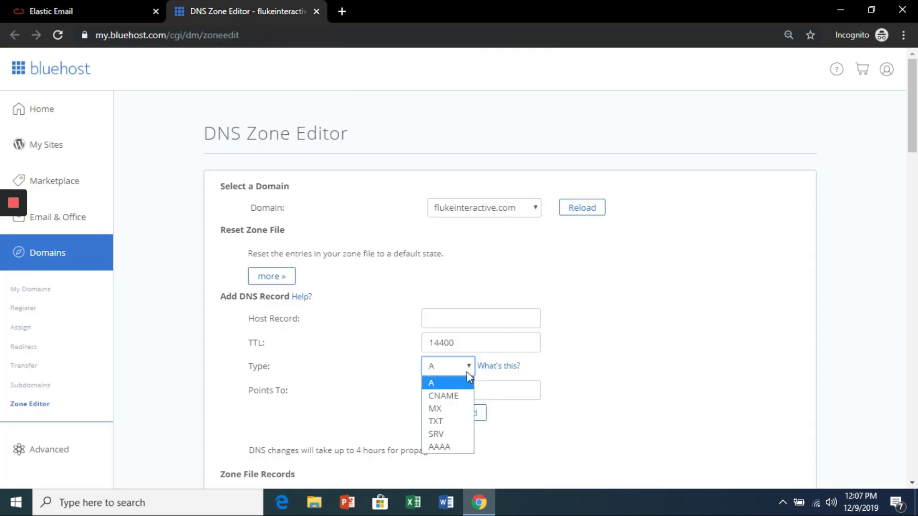
{"action": "left_click", "coordinate": [458, 409]}
{"action": "left_click", "coordinate": [110, 2]}
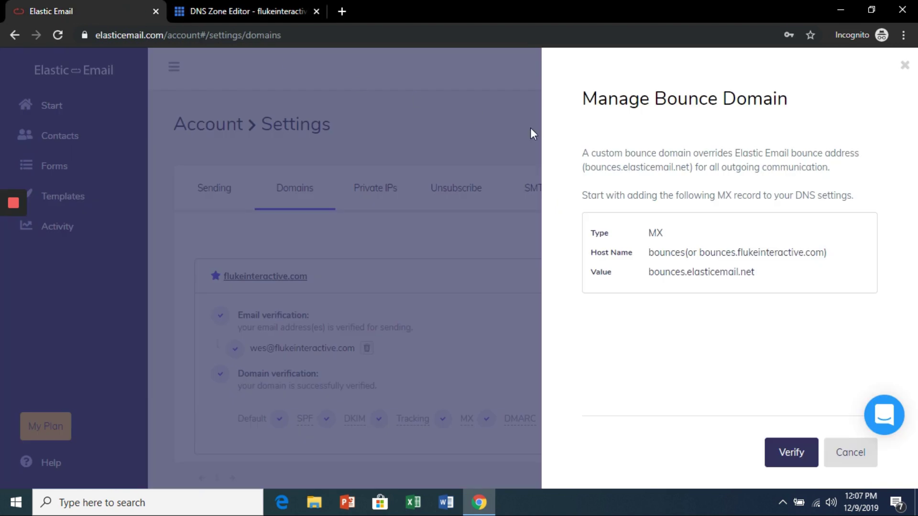
{"action": "left_click_drag", "start_coordinate": [686, 254], "coordinate": [649, 255]}
{"action": "right_click", "coordinate": [660, 254]}
{"action": "left_click", "coordinate": [683, 266]}
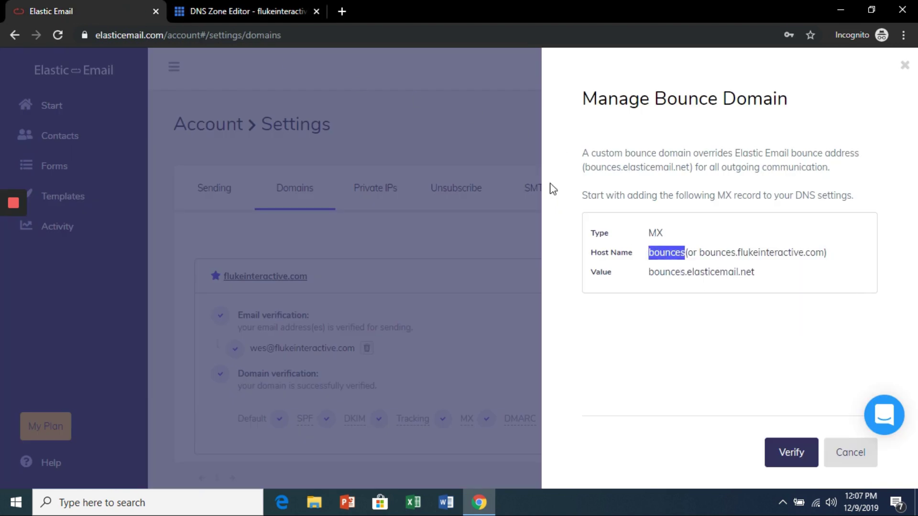
{"action": "left_click", "coordinate": [203, 6]}
{"action": "left_click", "coordinate": [449, 319]}
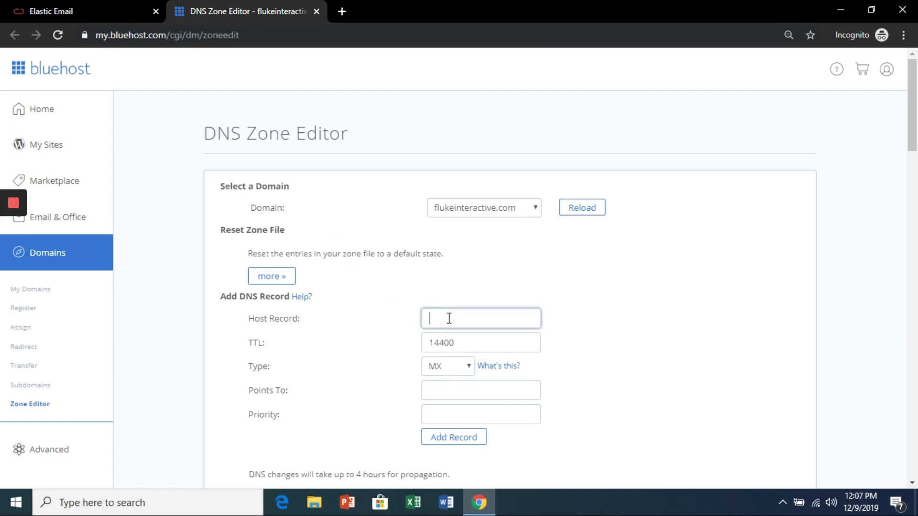
{"action": "key", "text": "ctrl+v"}
Step: Point the MX record to bounces.elasticemail.net with priority 1, add it, and confirm it's listed
{"action": "left_click", "coordinate": [110, 1]}
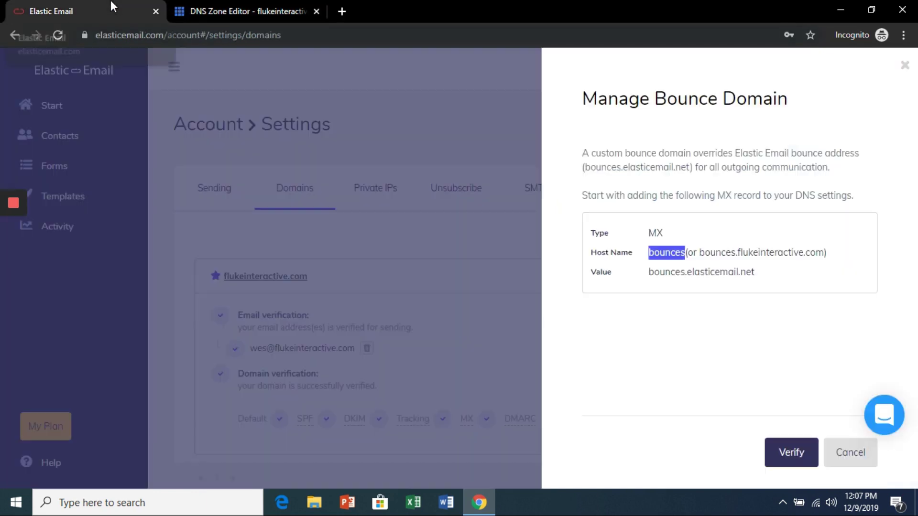
{"action": "left_click_drag", "start_coordinate": [755, 272], "coordinate": [649, 271]}
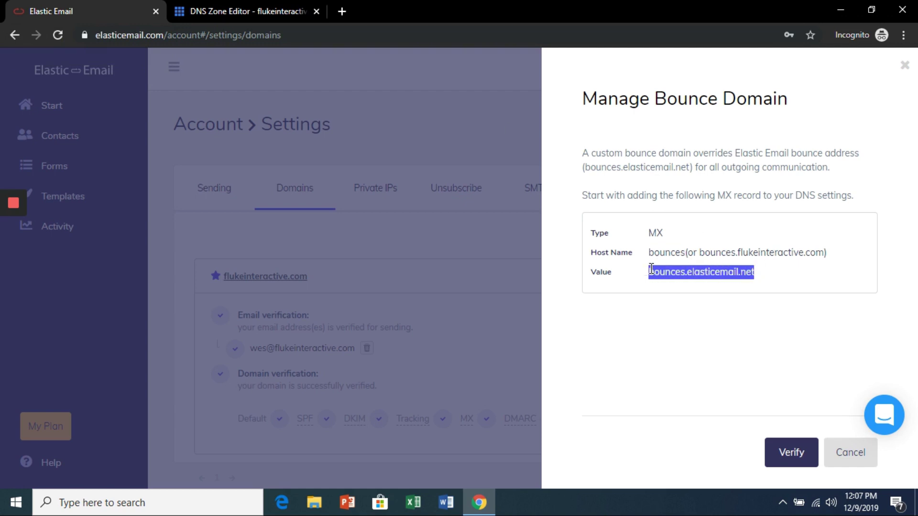
{"action": "right_click", "coordinate": [675, 275]}
{"action": "left_click", "coordinate": [696, 287]}
{"action": "left_click", "coordinate": [242, 11]}
{"action": "left_click", "coordinate": [468, 386]}
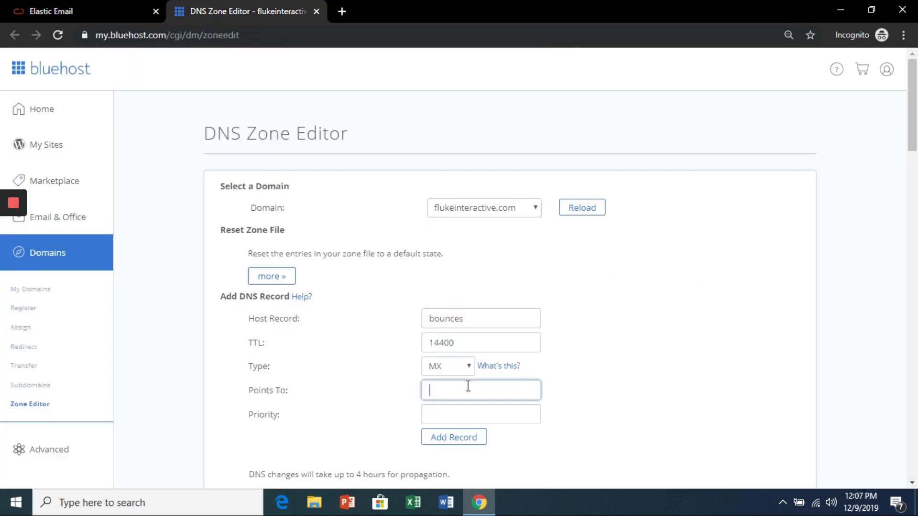
{"action": "key", "text": "ctrl+v"}
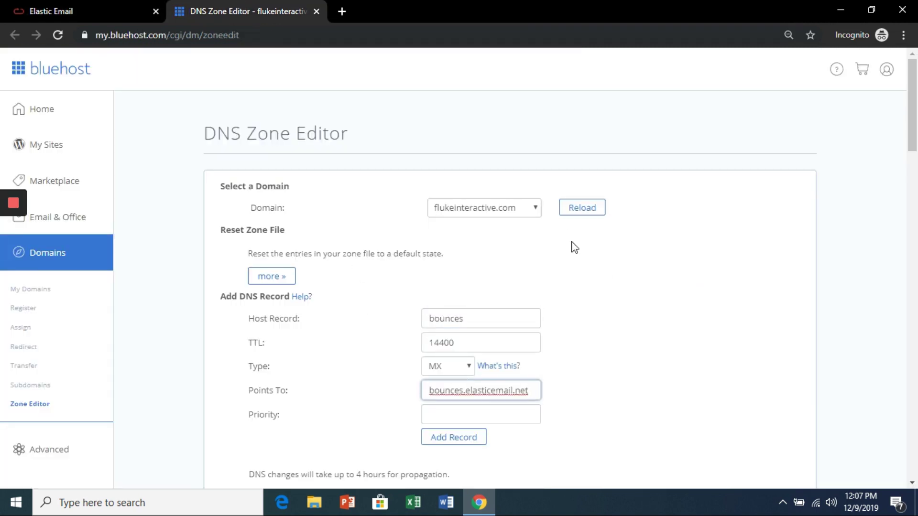
{"action": "left_click", "coordinate": [465, 423]}
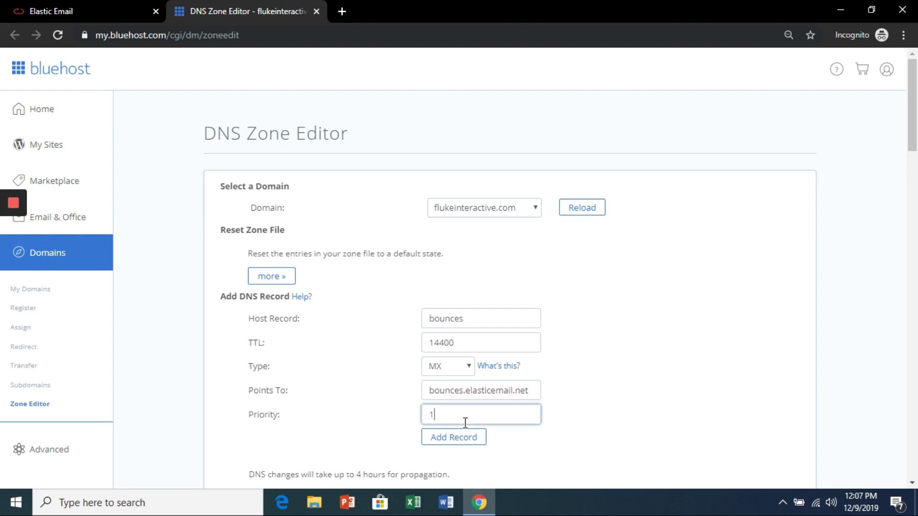
{"action": "type", "text": "1"}
{"action": "left_click", "coordinate": [460, 439]}
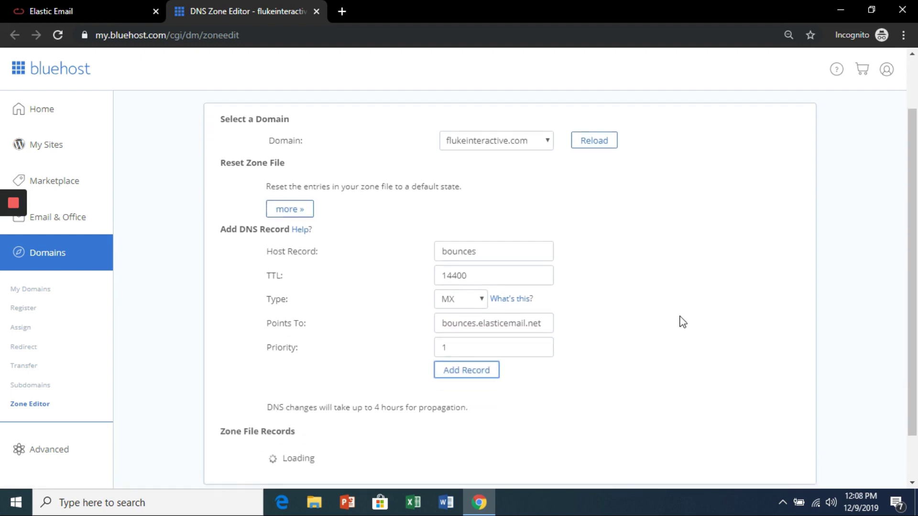
{"action": "scroll", "coordinate": [683, 322], "scroll_direction": "down", "scroll_amount": 2}
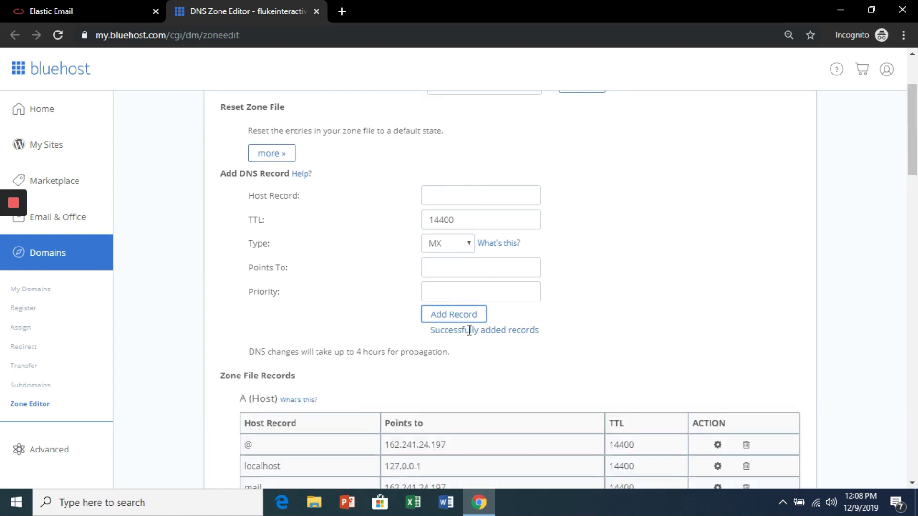
{"action": "scroll", "coordinate": [539, 328], "scroll_direction": "down", "scroll_amount": 15}
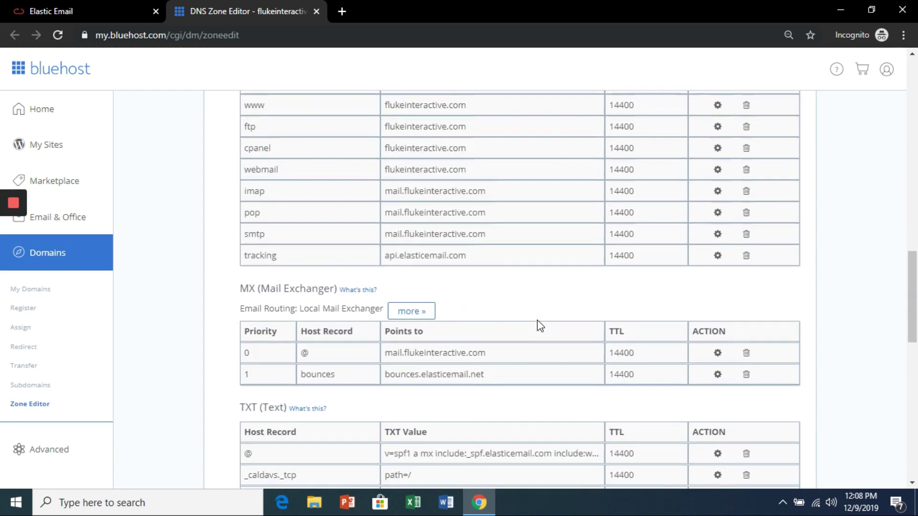
{"action": "scroll", "coordinate": [539, 326], "scroll_direction": "down", "scroll_amount": 4}
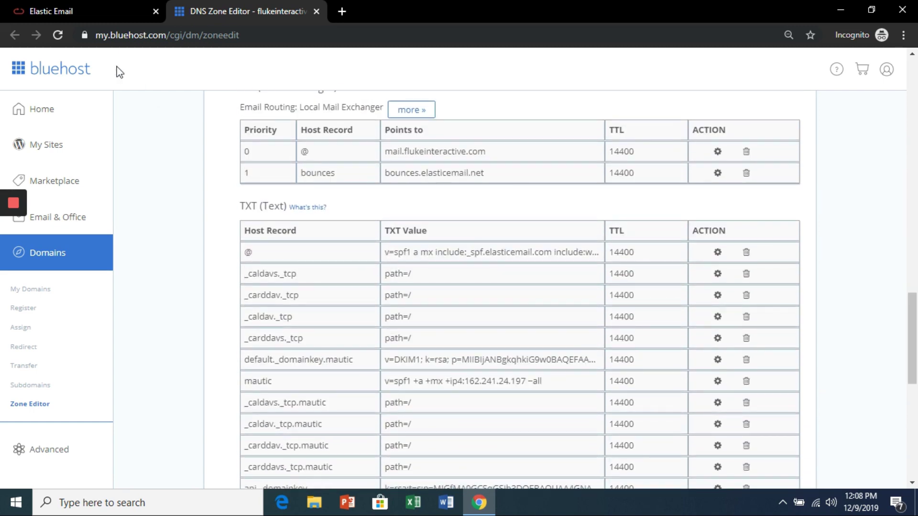
{"action": "left_click", "coordinate": [91, 3]}
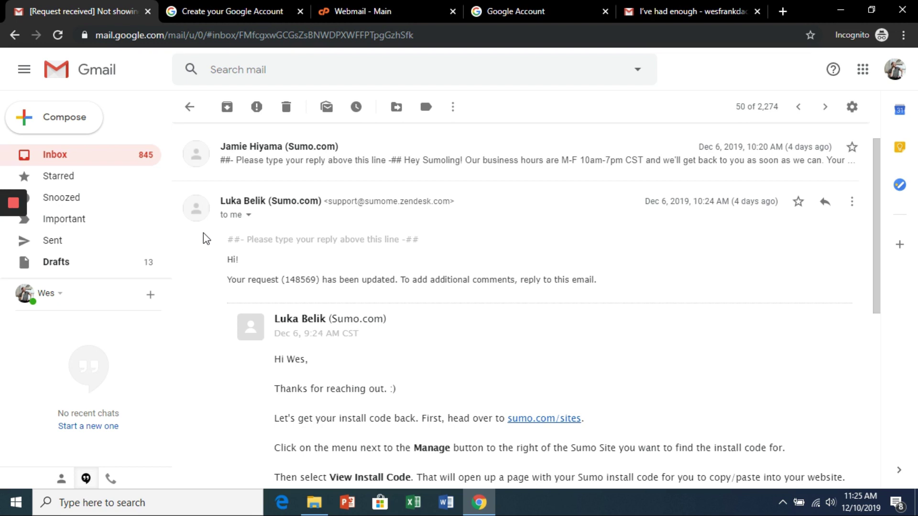
Step: Sign up for a Google Account using the existing flukeinteractive.com email address instead of a new Gmail address
{"action": "left_click", "coordinate": [234, 9]}
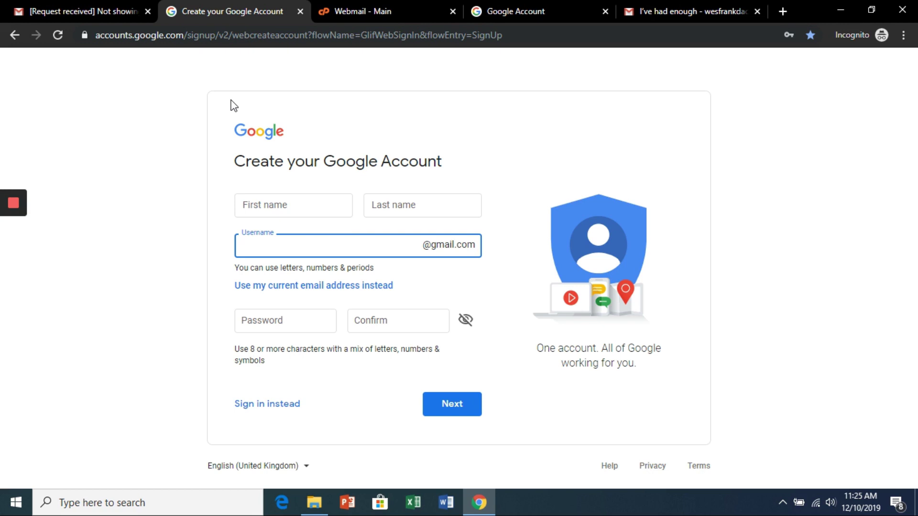
{"action": "left_click", "coordinate": [258, 287]}
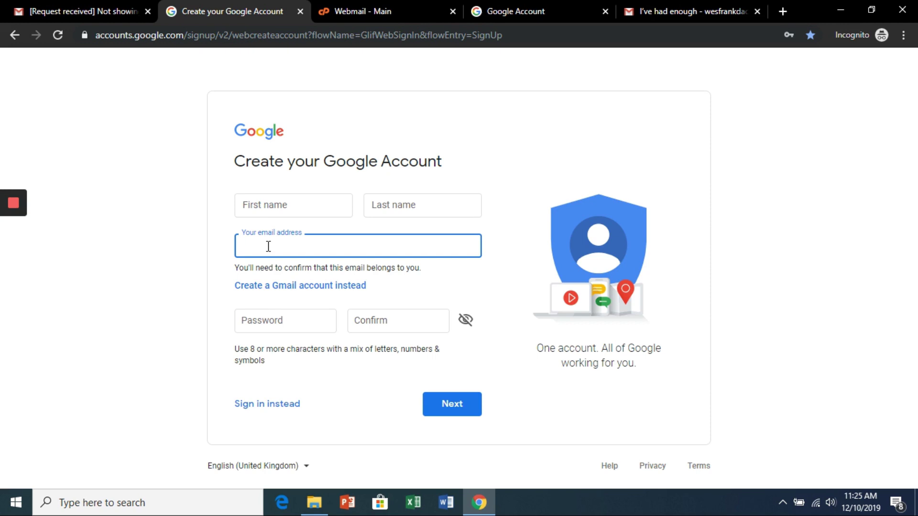
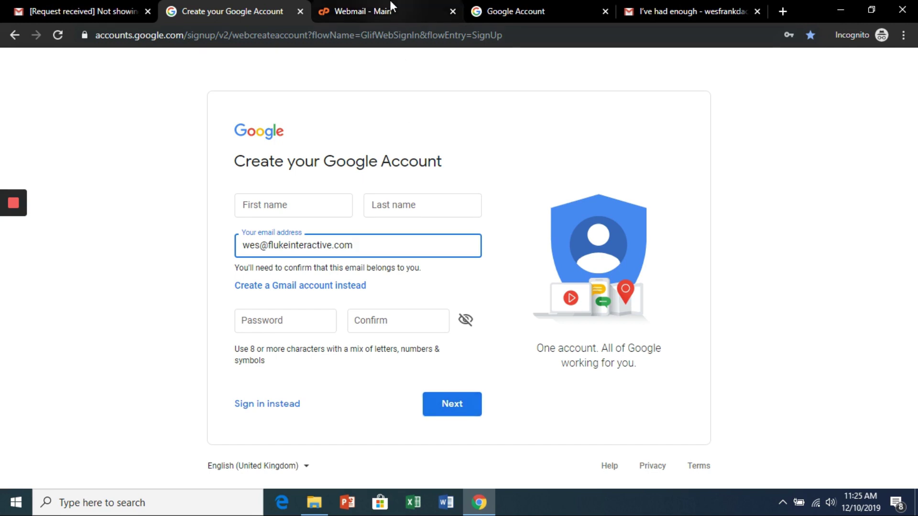
{"action": "left_click", "coordinate": [350, 11]}
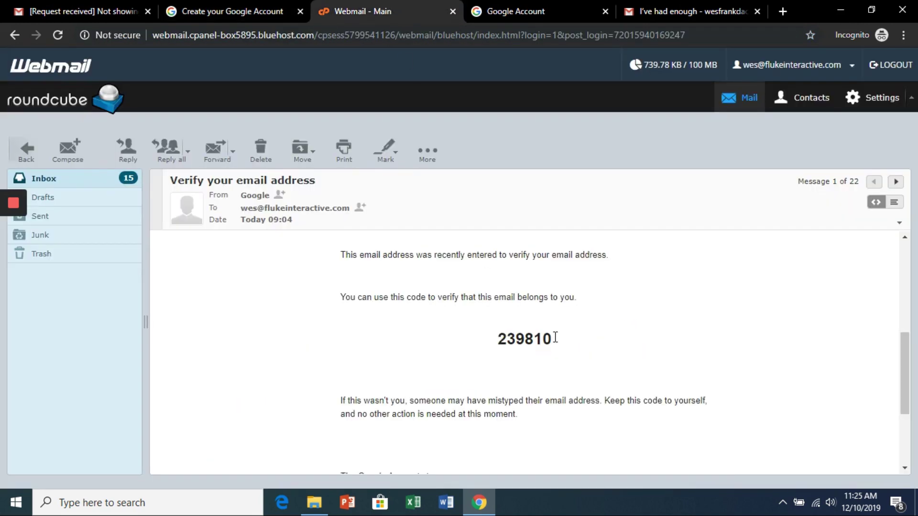
Step: Upload the cartoon JPG from Profile Pictures and crop it to the whole head as the profile photo
{"action": "left_click", "coordinate": [525, 9]}
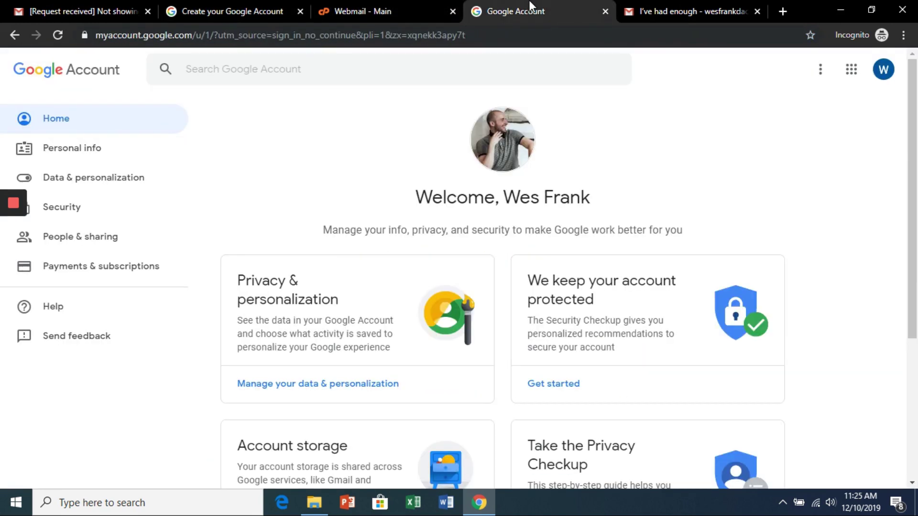
{"action": "left_click", "coordinate": [508, 164]}
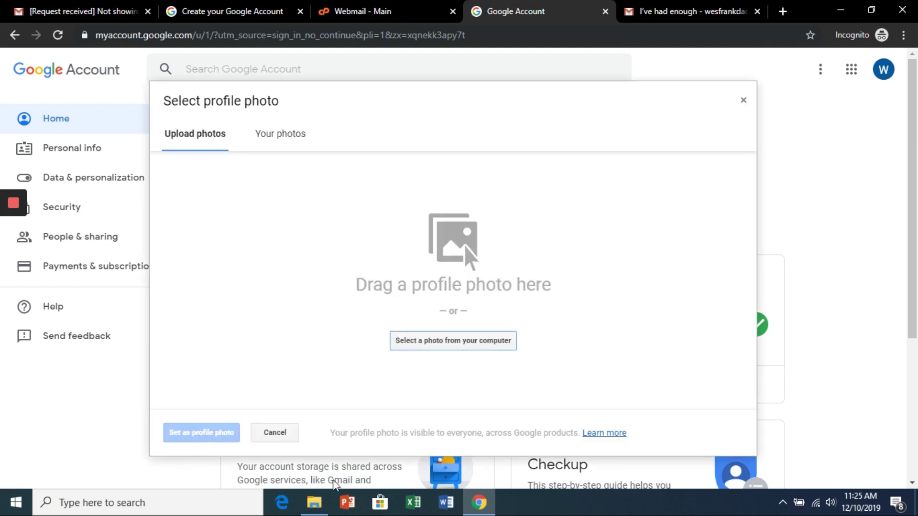
{"action": "left_click", "coordinate": [320, 512]}
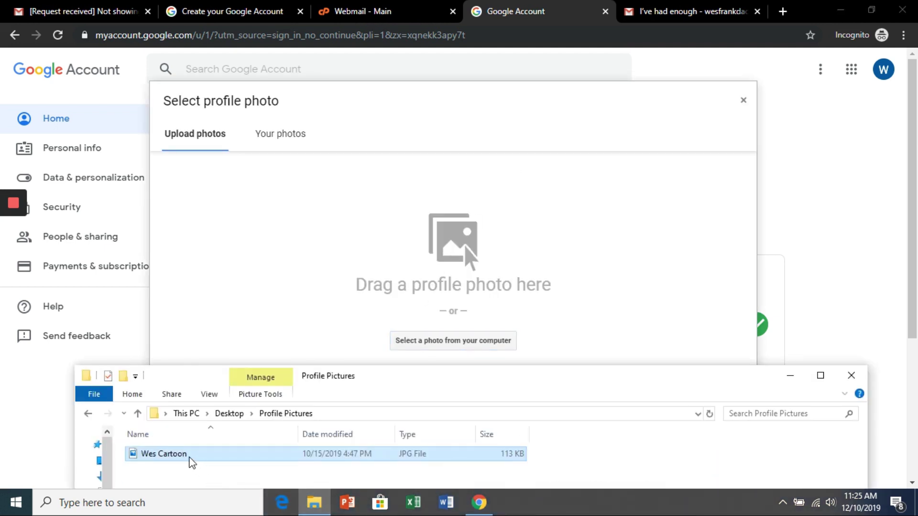
{"action": "left_click_drag", "start_coordinate": [191, 460], "coordinate": [454, 268]}
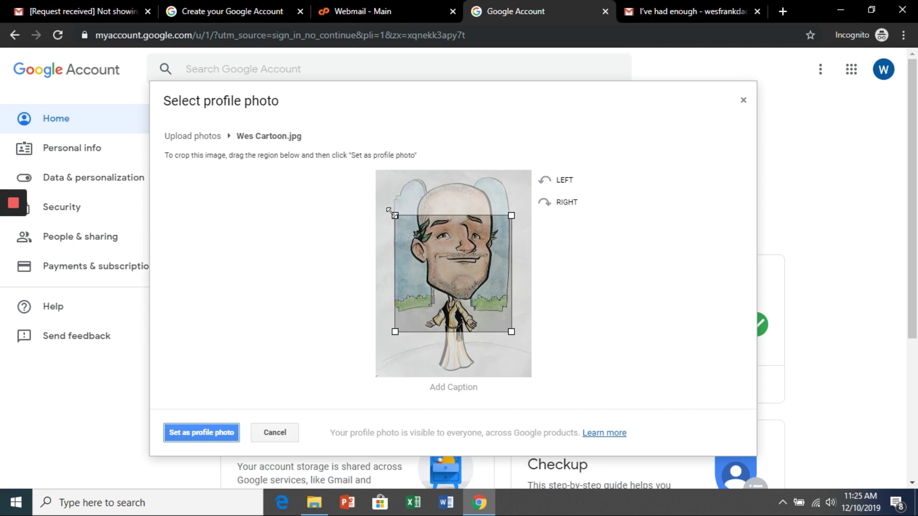
{"action": "left_click_drag", "start_coordinate": [388, 211], "coordinate": [347, 169]}
{"action": "left_click_drag", "start_coordinate": [512, 196], "coordinate": [534, 175]}
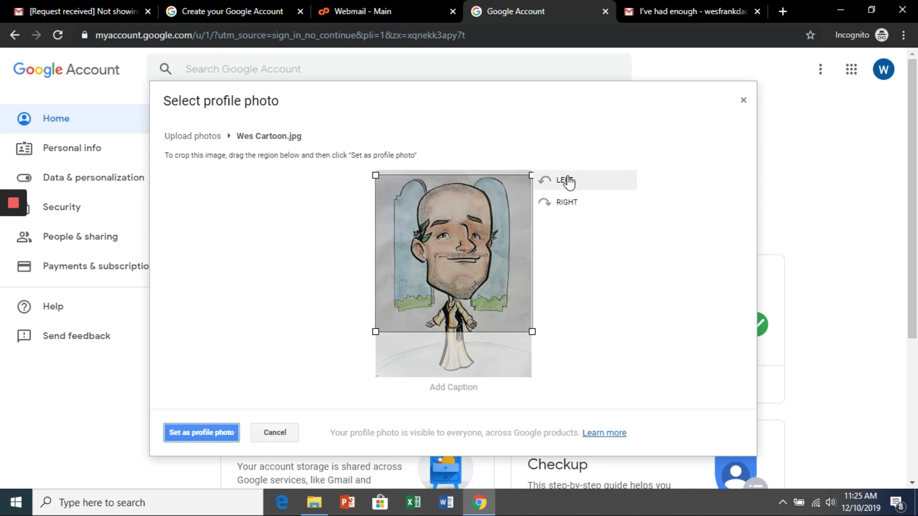
{"action": "left_click", "coordinate": [213, 432]}
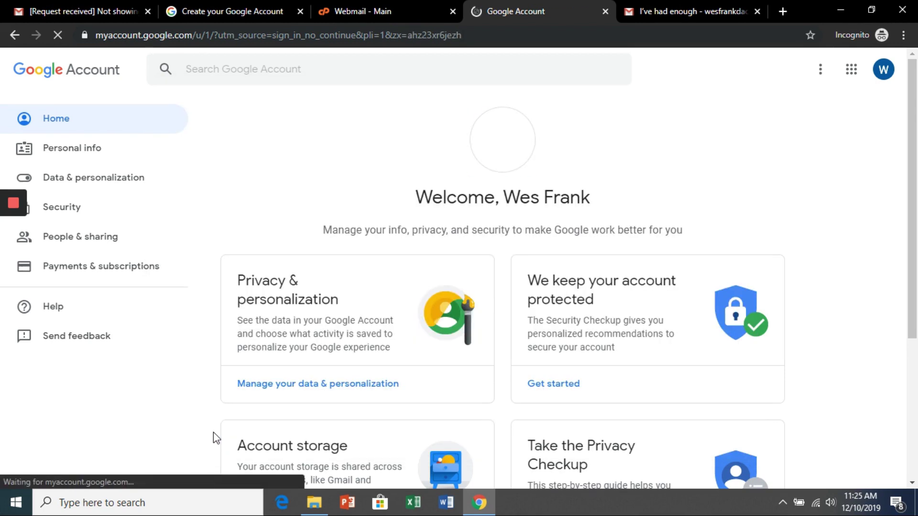
Step: Reload the Gmail tab with the 'I've had enough' email to show the new cartoon avatar
{"action": "left_click", "coordinate": [666, 5]}
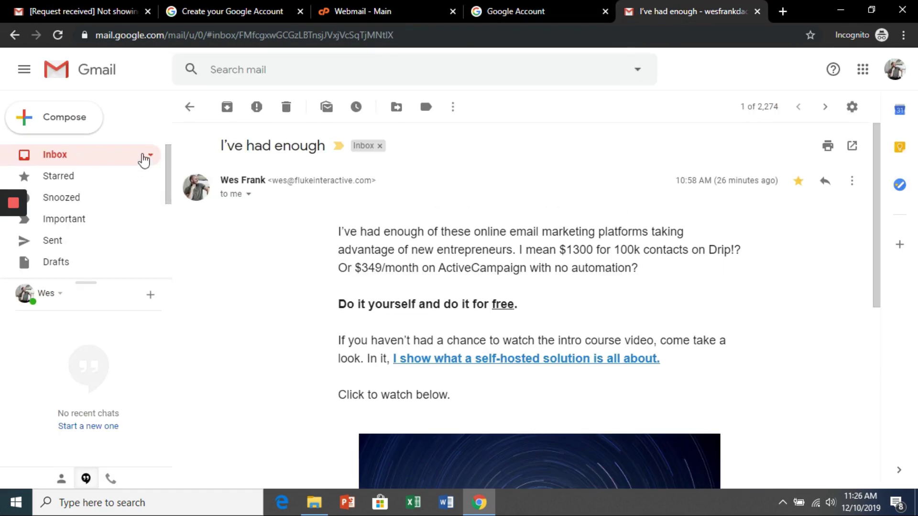
{"action": "left_click", "coordinate": [58, 35]}
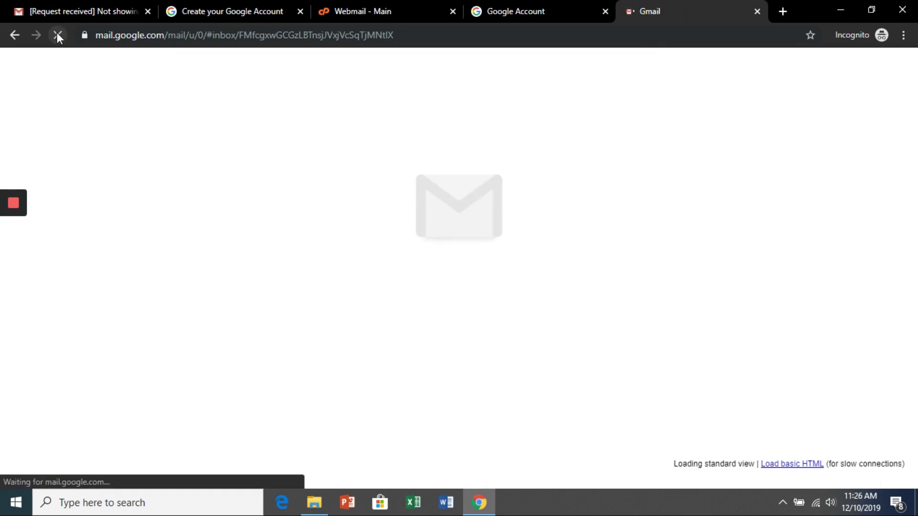